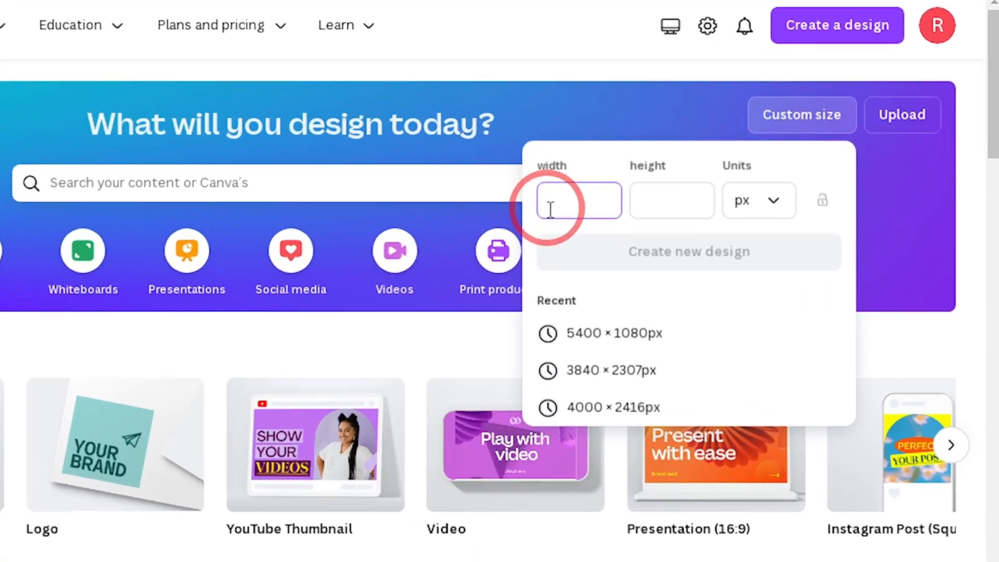
Create a new custom-size design of 4320 × 1080 px and close the Canva home page
text(4320)
key(Tab)
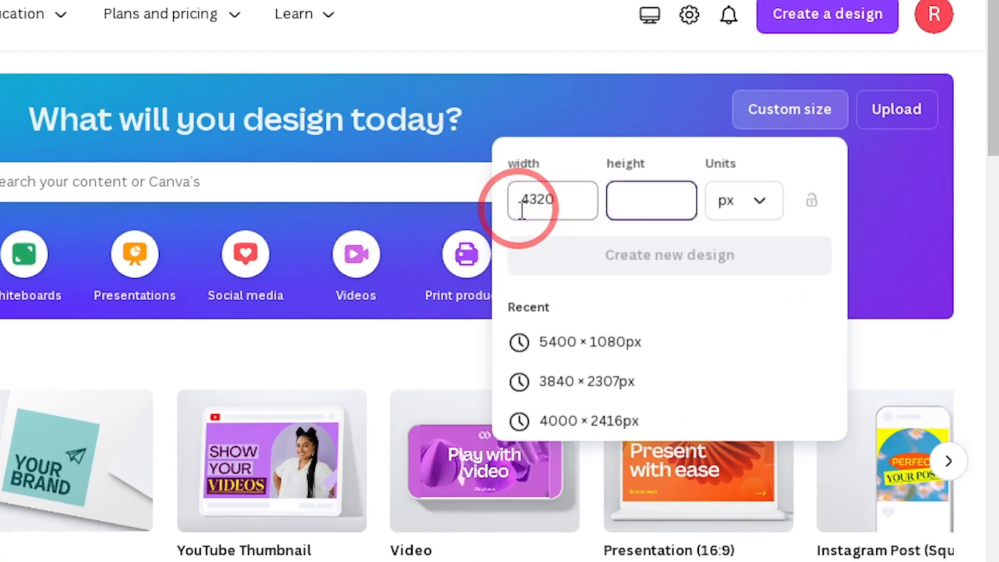
text(1)
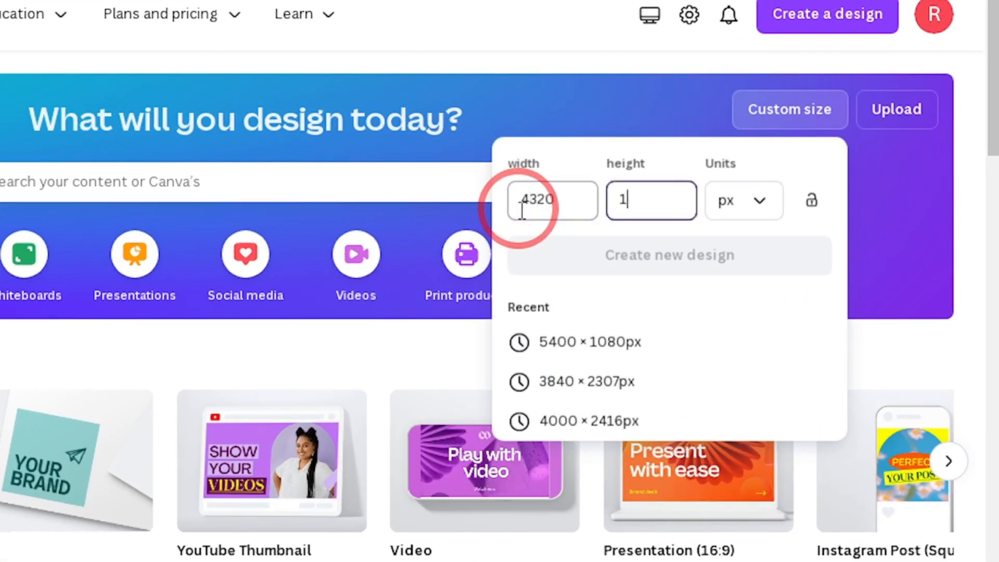
text(080)
click(728, 254)
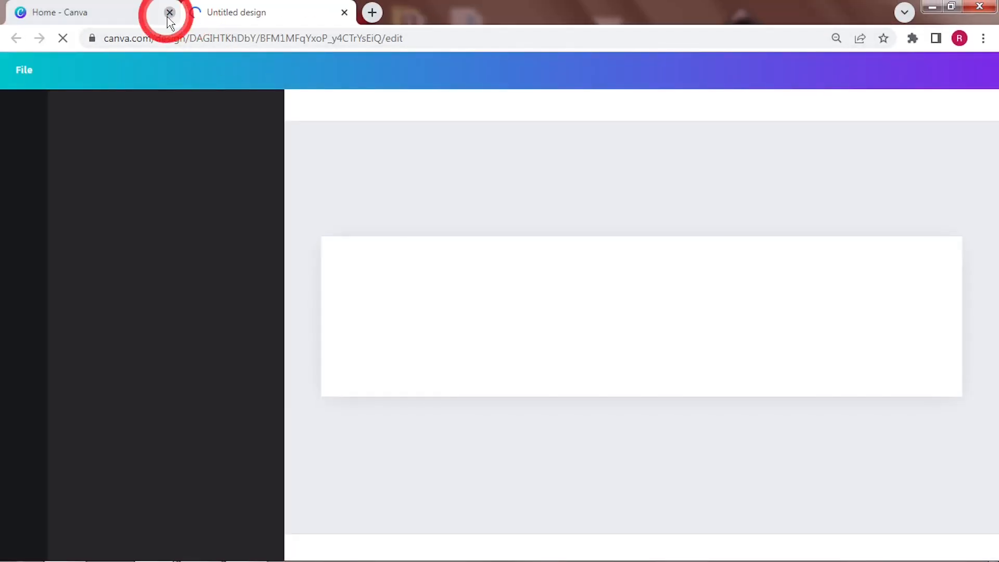
click(169, 12)
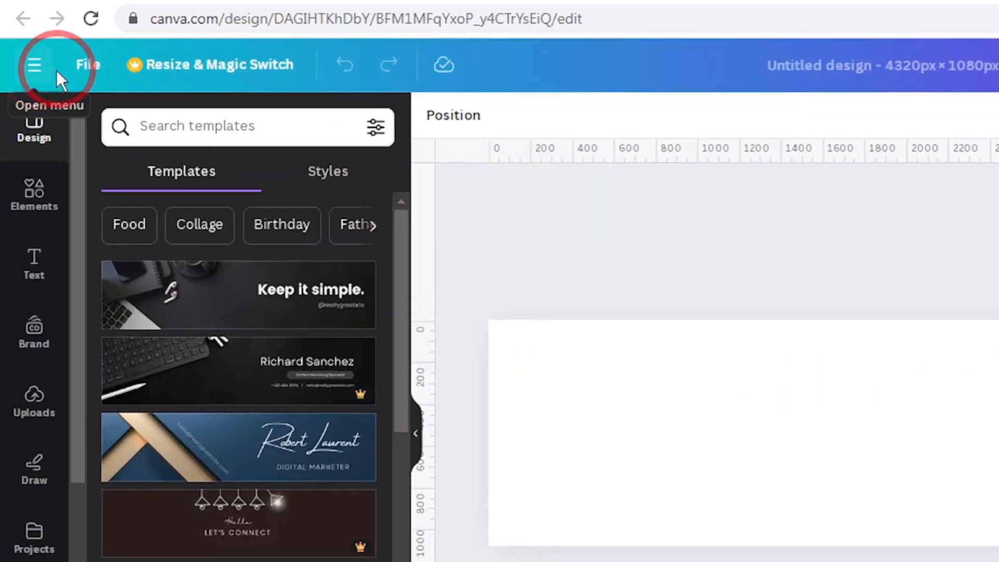
Turn on rulers and guides for the design
click(23, 70)
mouse_move(190, 229)
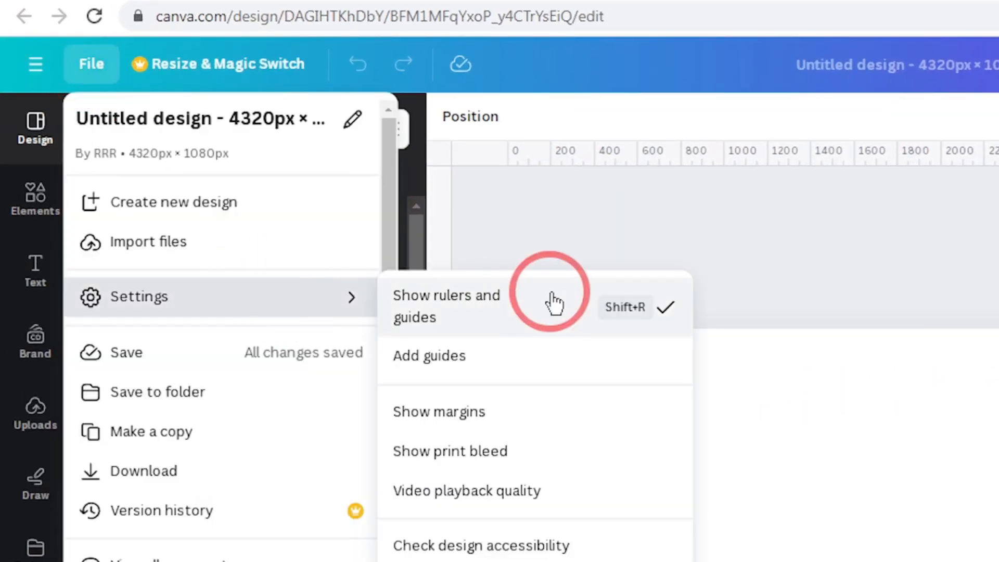
click(551, 229)
Insert a square shape, enlarge it to the full 1080 px page height and align it with the page's left edge
click(36, 199)
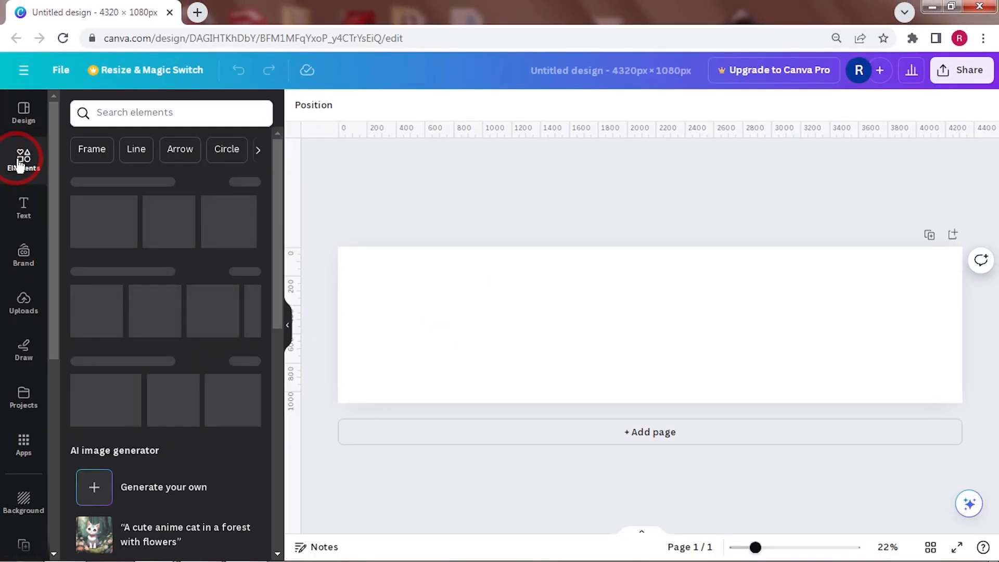
click(93, 302)
click(285, 324)
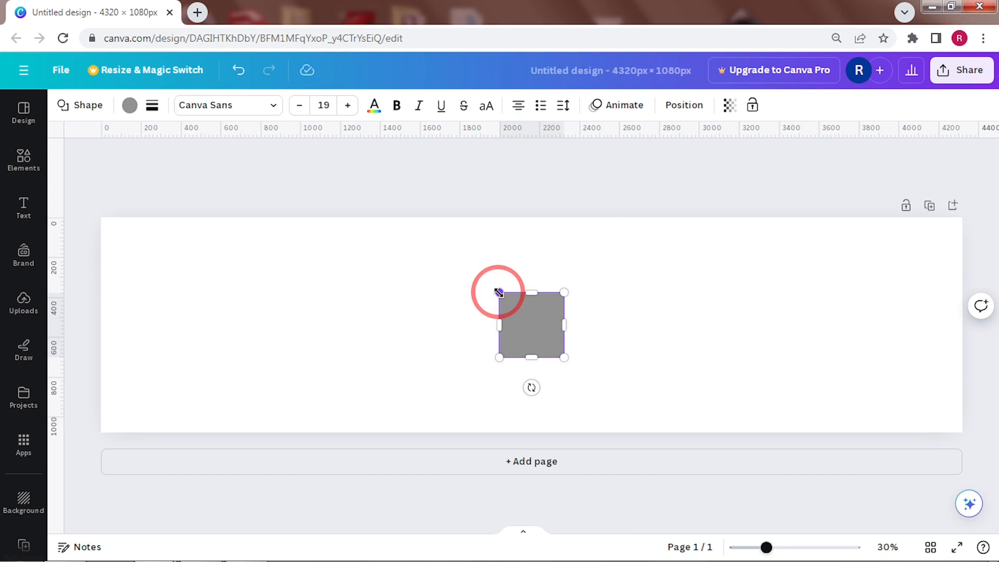
drag(499, 293, 411, 226)
drag(564, 356, 635, 432)
drag(578, 327, 261, 321)
Place vertical guides at 1080, 2160 and about 3240 px using the square as a spacer, and return the square to the left edge
click(386, 158)
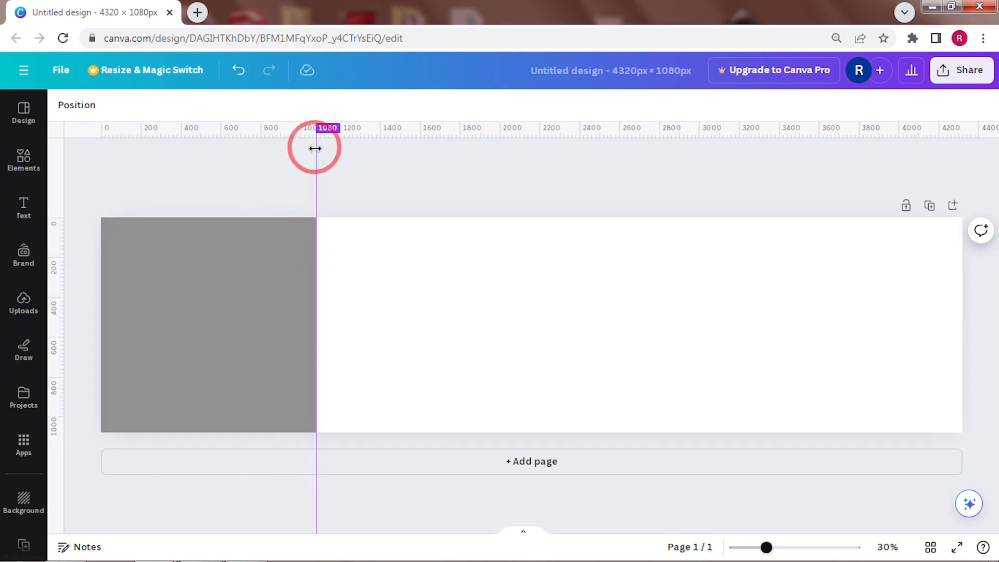
drag(289, 304, 456, 321)
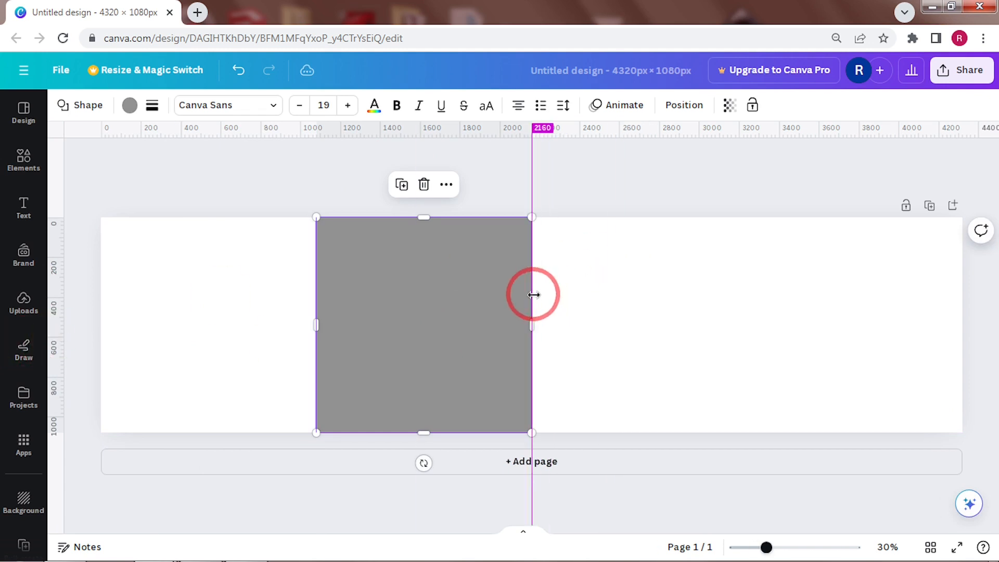
drag(422, 312, 634, 307)
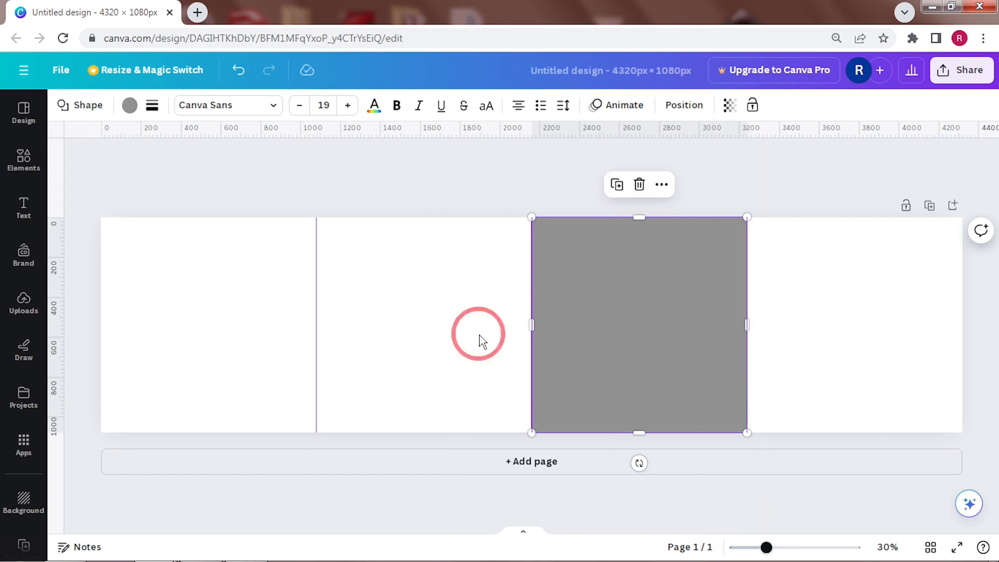
drag(705, 318, 241, 314)
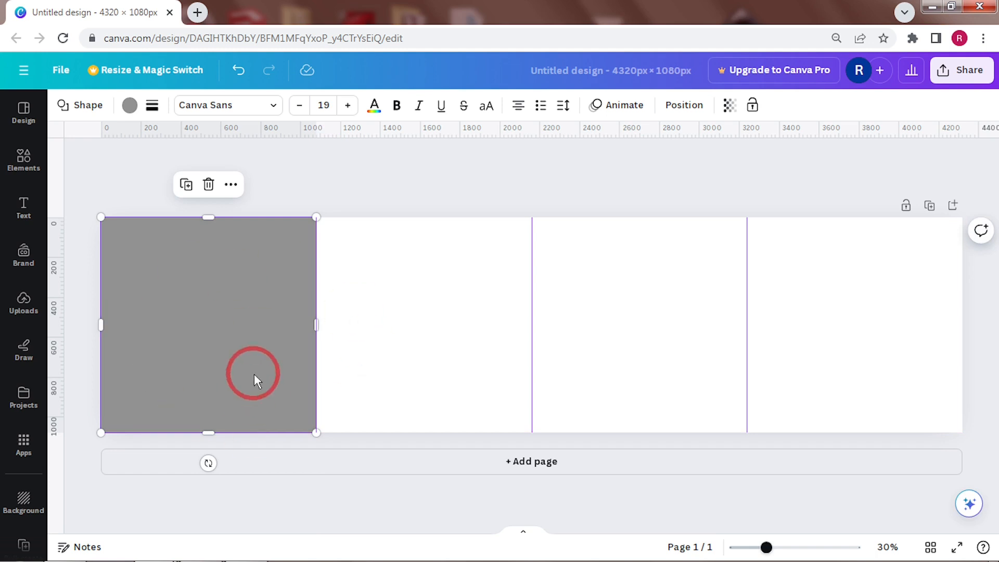
Set the page background colour to #F3F7F2
click(465, 349)
click(63, 104)
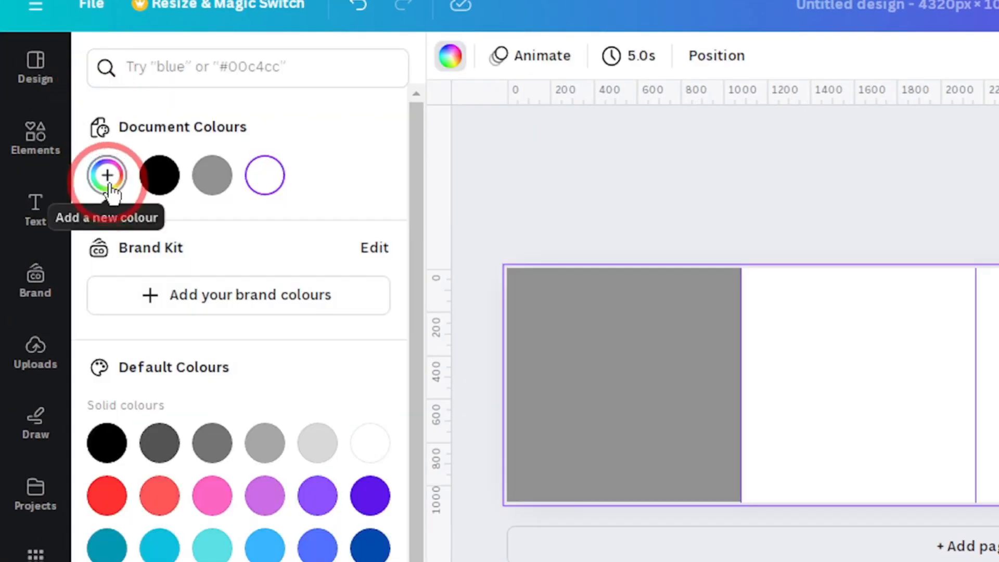
click(71, 184)
text(#F3F7F2)
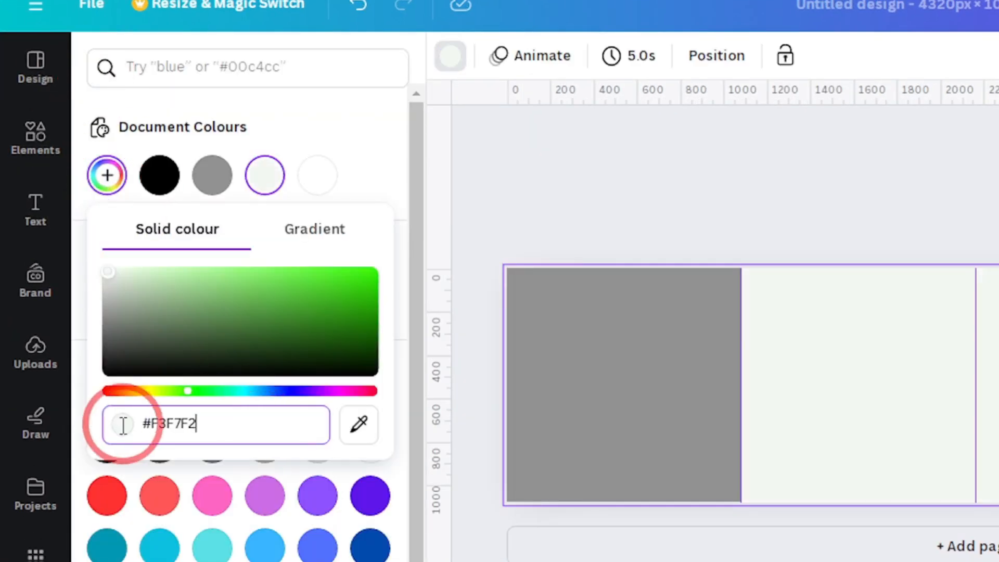
click(367, 171)
Recolour the grey square with the page background's pale green document colour
click(622, 387)
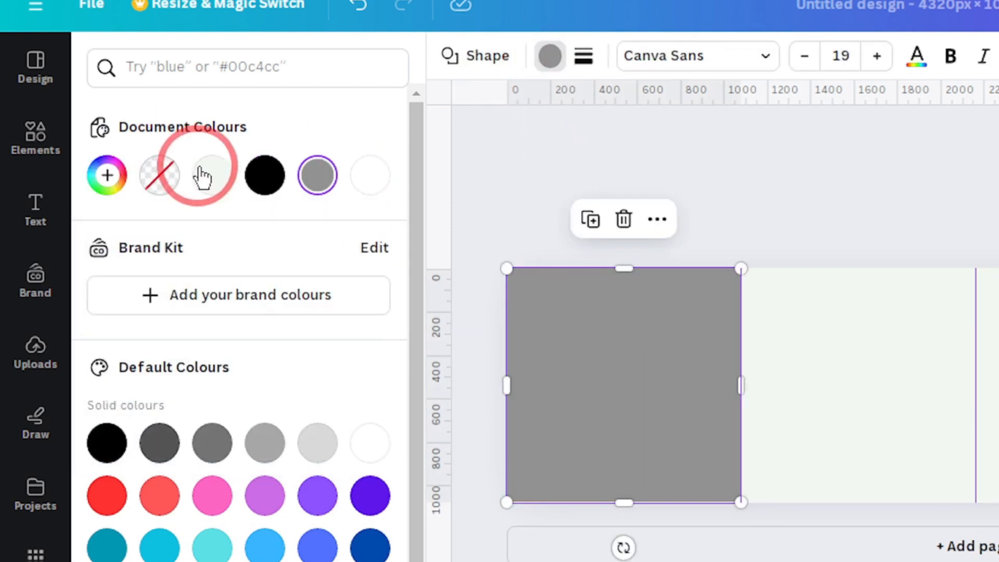
click(202, 177)
click(508, 217)
Search the elements for "wave shape illustration" and insert the thin curved wave graphic onto the page
click(36, 136)
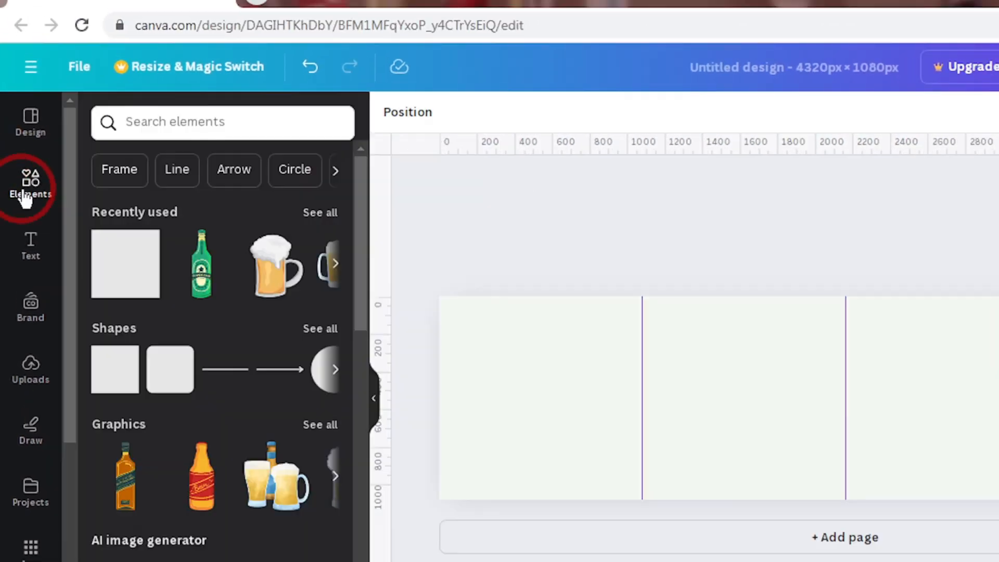
click(194, 129)
text(wave shape illustration)
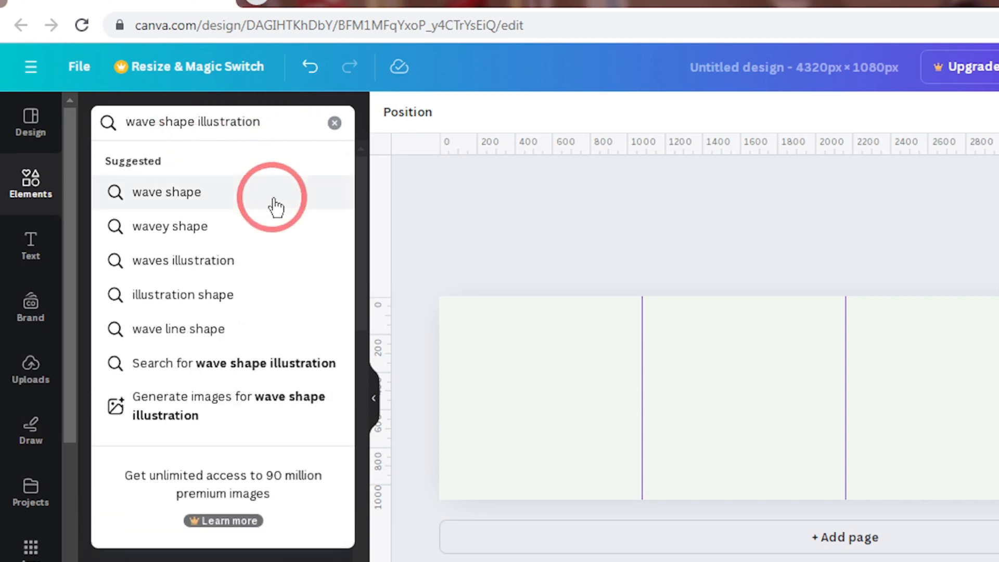
key(Return)
click(312, 252)
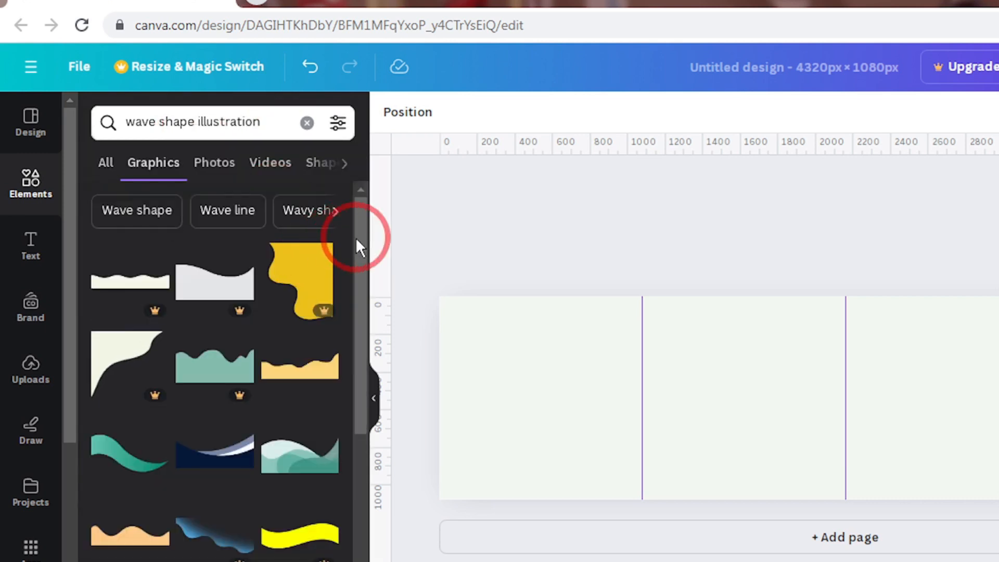
drag(354, 234, 363, 370)
click(214, 409)
click(374, 398)
Enlarge, rotate and position the wave graphic so that its curved band sweeps across all four page sections
drag(531, 401, 452, 275)
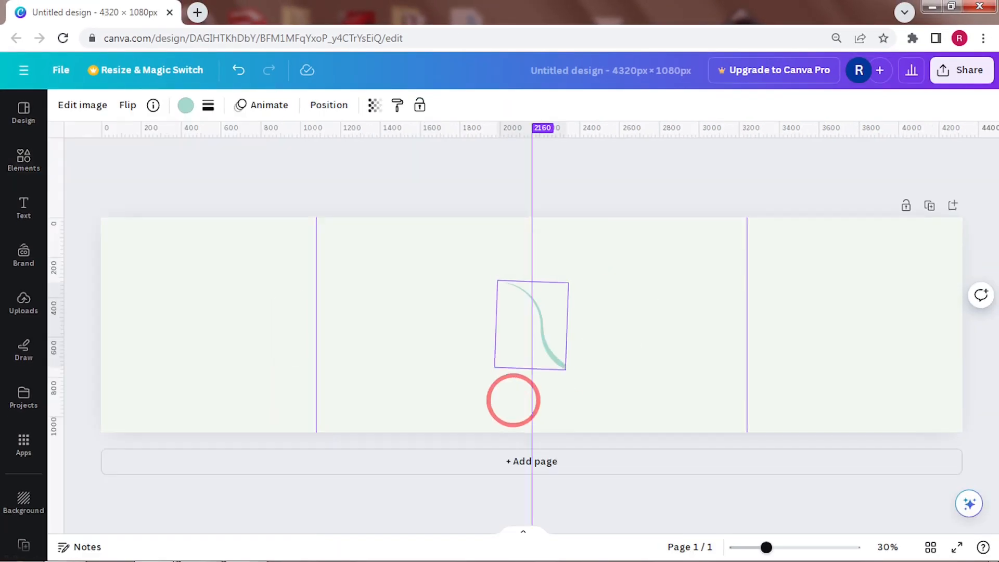
drag(547, 378, 606, 556)
drag(516, 272, 374, 4)
drag(767, 548, 729, 547)
drag(557, 404, 574, 477)
drag(497, 212, 474, 150)
drag(386, 220, 375, 239)
drag(694, 285, 850, 243)
drag(651, 330, 475, 328)
drag(838, 223, 859, 218)
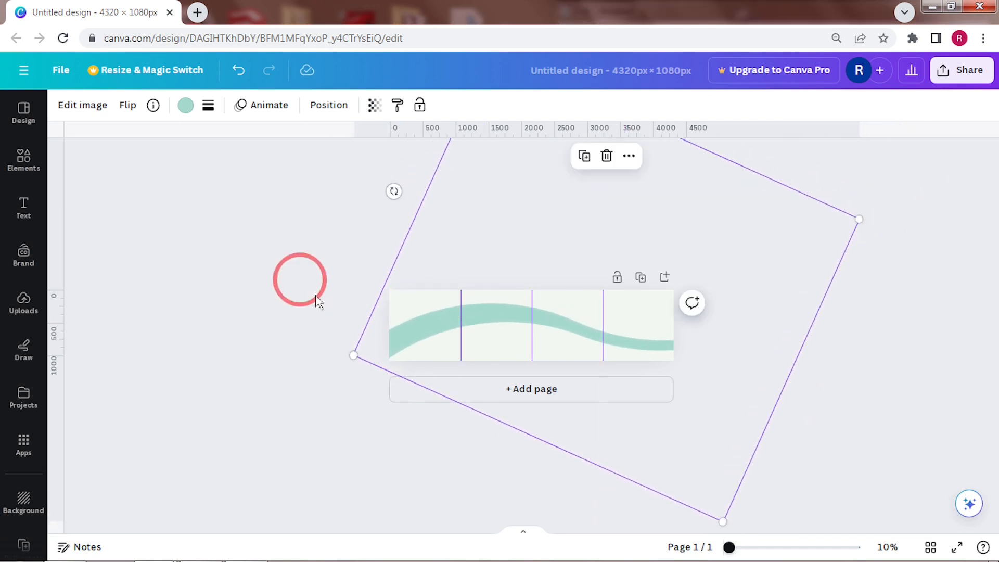
Recolour the wave graphic to #E6EAEA and lock it in place
click(225, 85)
click(87, 180)
click(209, 344)
text(#E6EAEA)
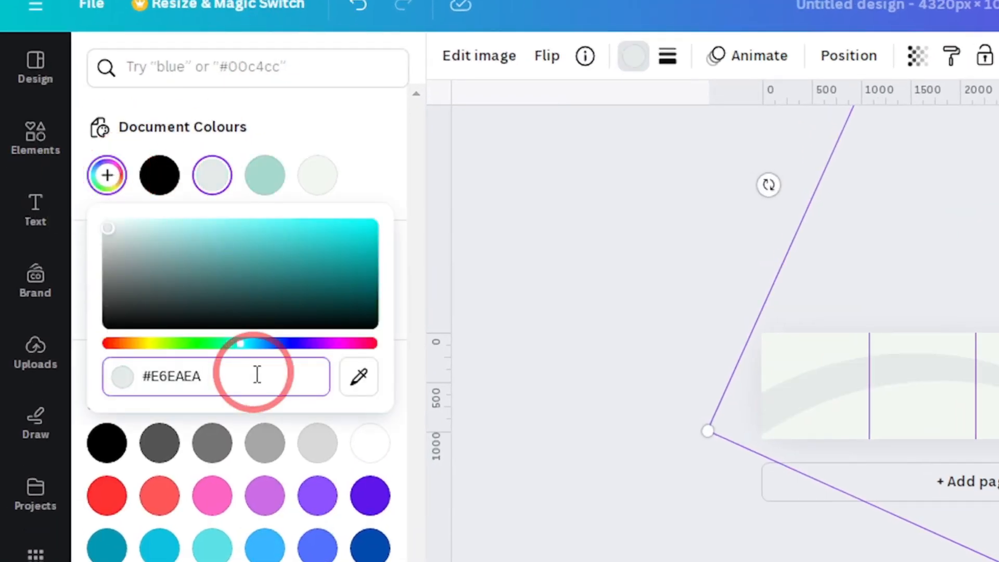
click(372, 162)
click(633, 55)
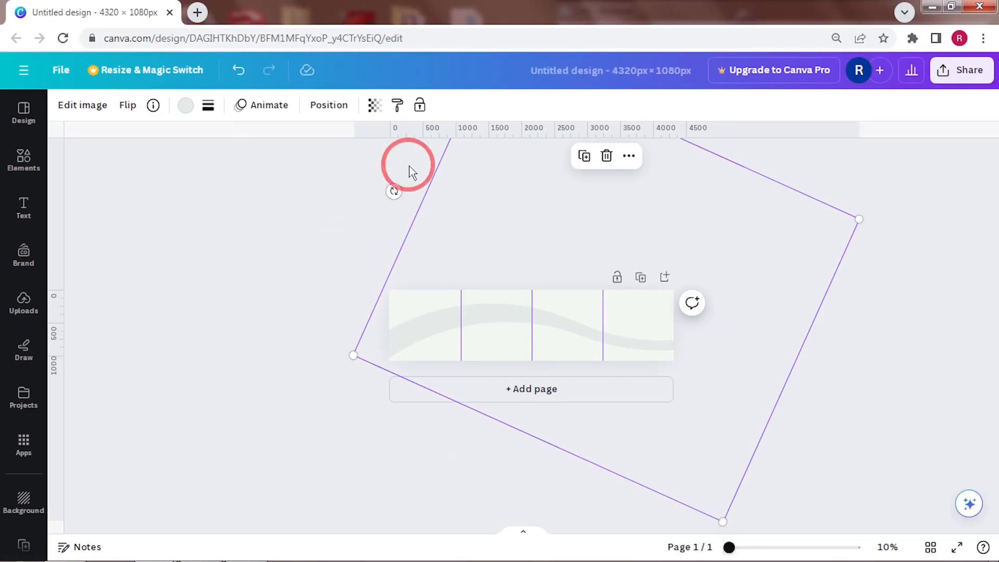
click(420, 106)
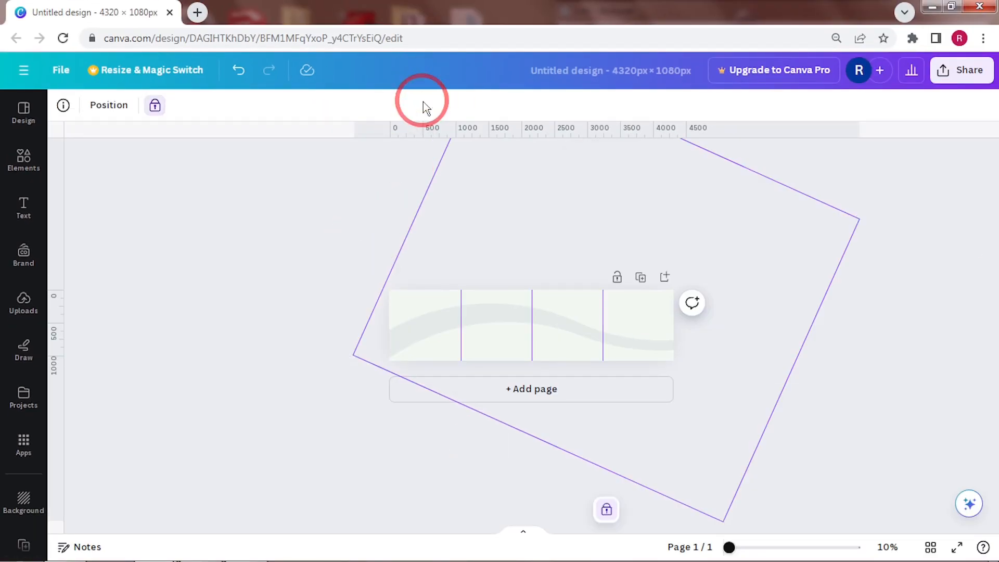
click(509, 337)
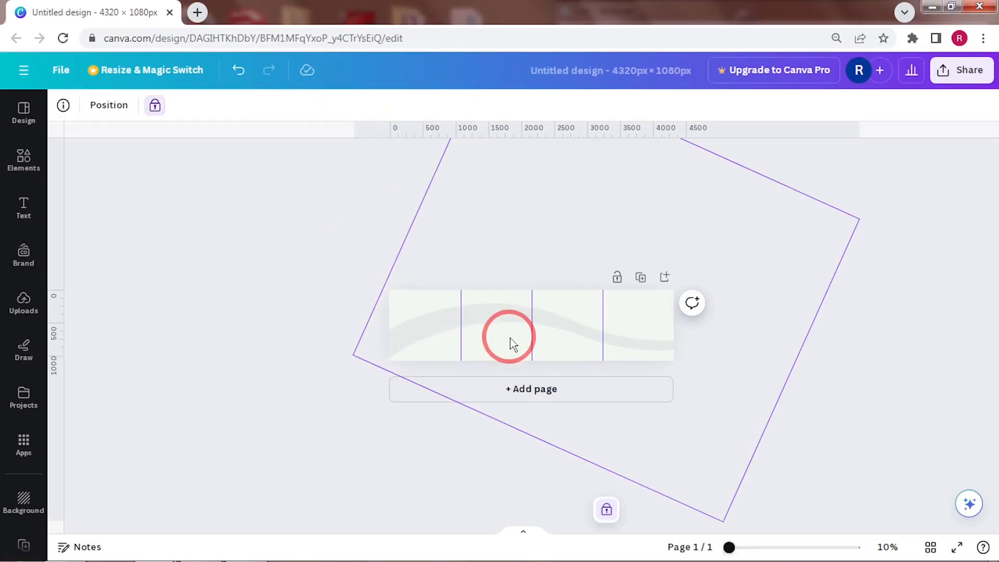
Move the square's layer above the locked wave graphic in the layer order
drag(729, 547, 768, 546)
click(267, 349)
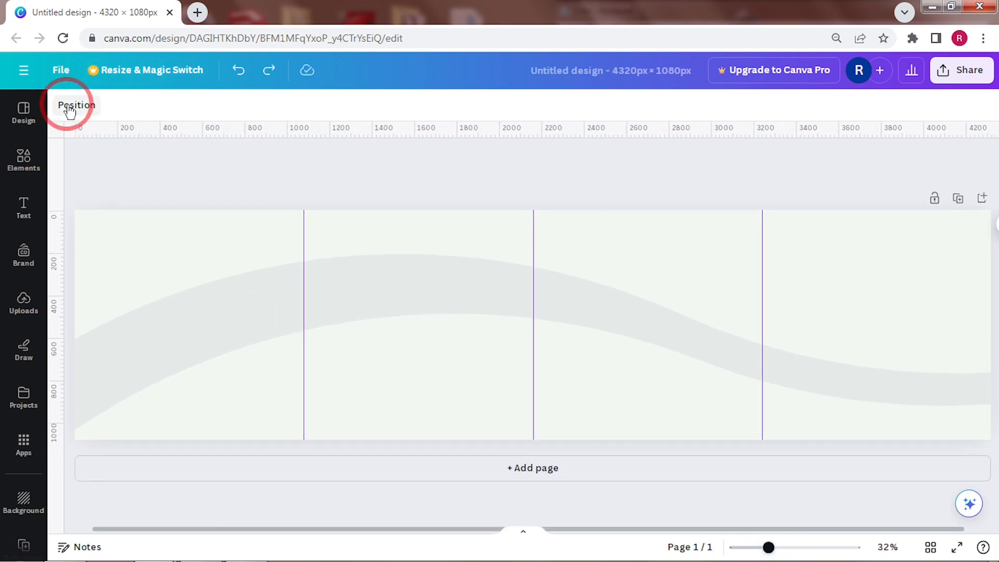
click(69, 107)
drag(183, 229, 186, 180)
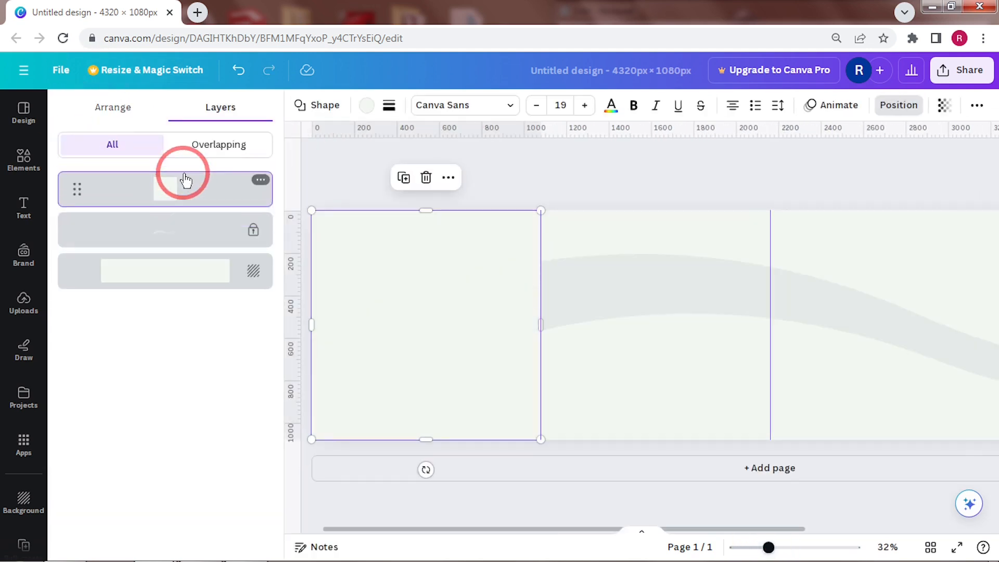
Set the square's transparency value to 0
click(945, 107)
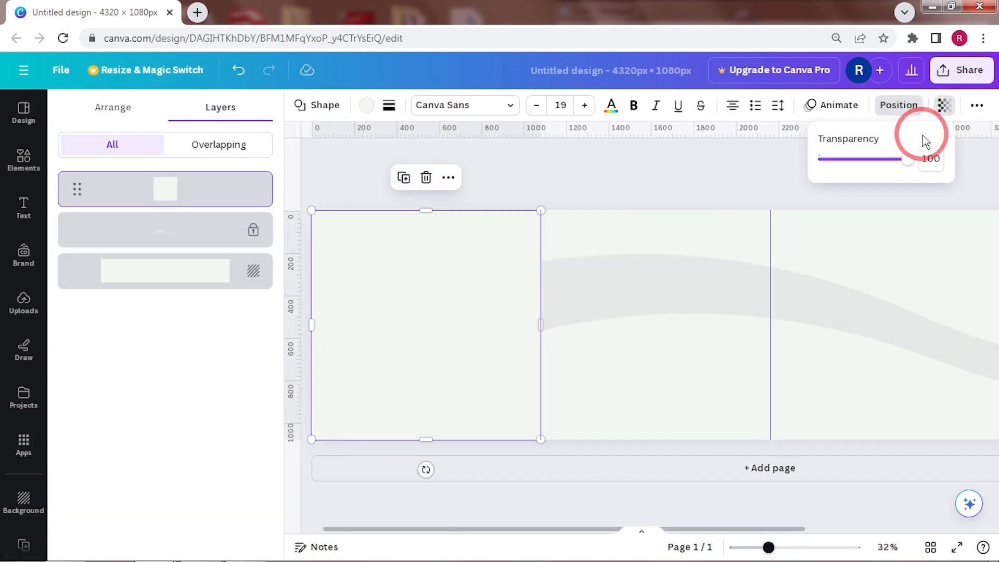
drag(908, 159, 788, 165)
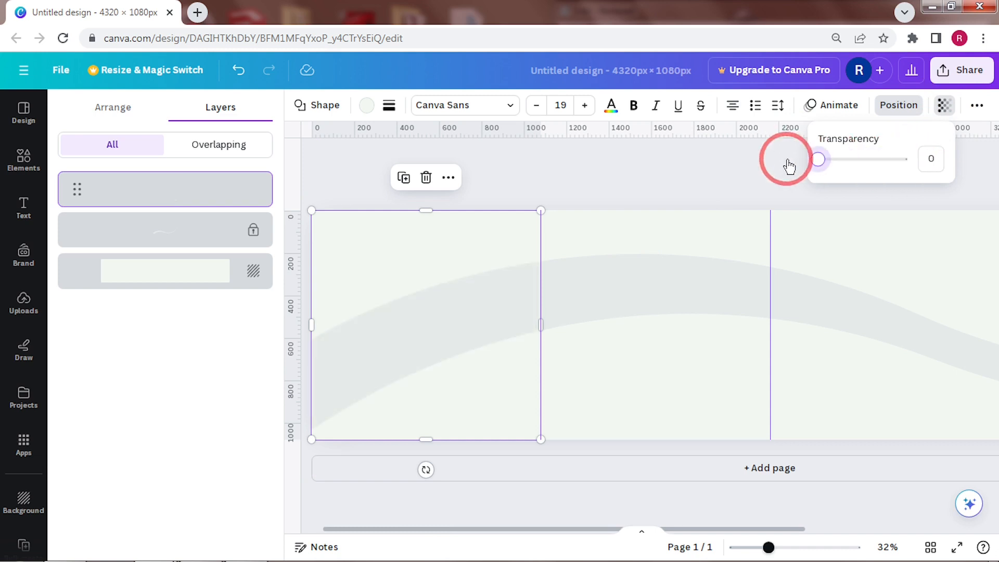
click(697, 173)
drag(769, 548, 776, 547)
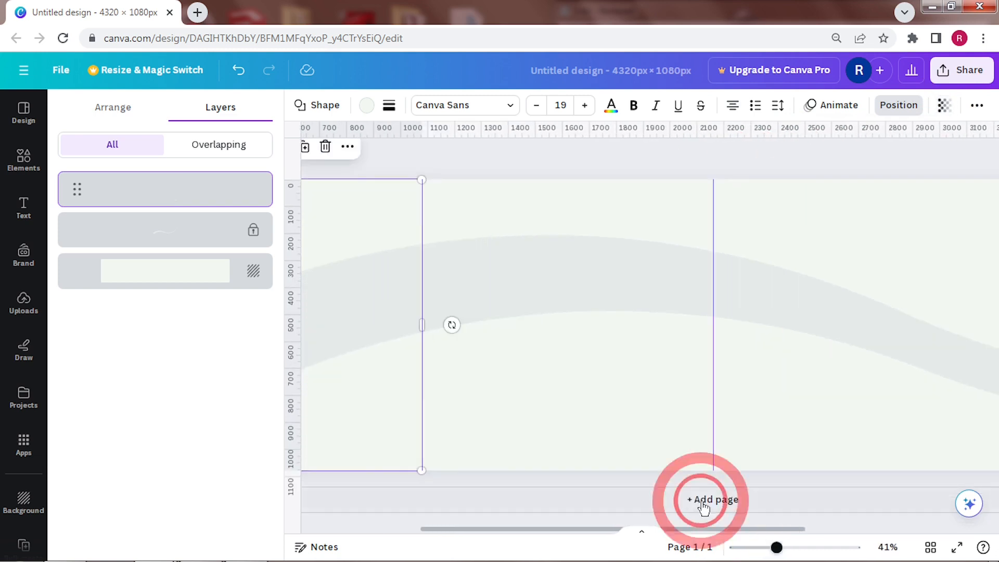
click(344, 154)
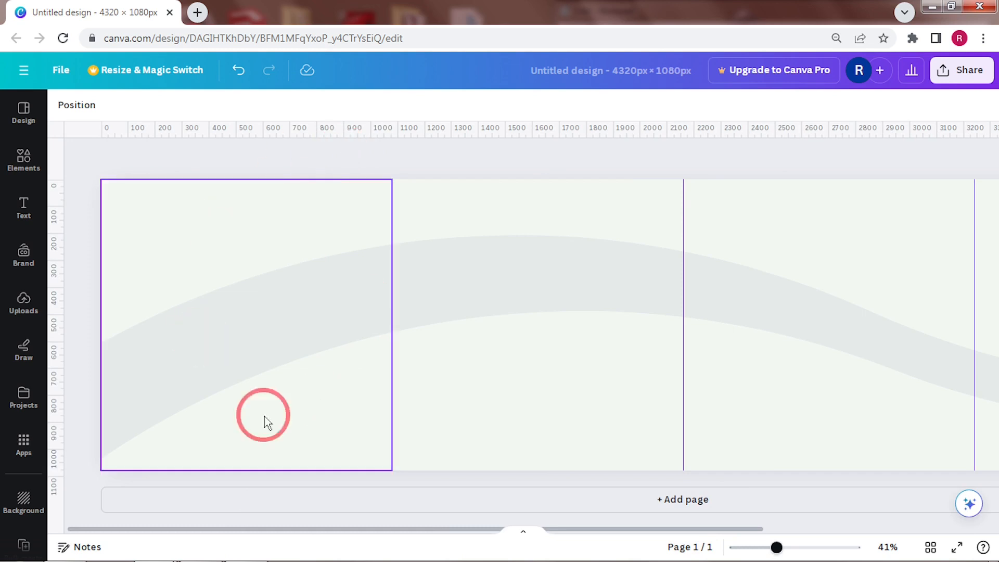
Insert the uploaded round Random Restaurant logo onto the page
click(29, 159)
click(24, 301)
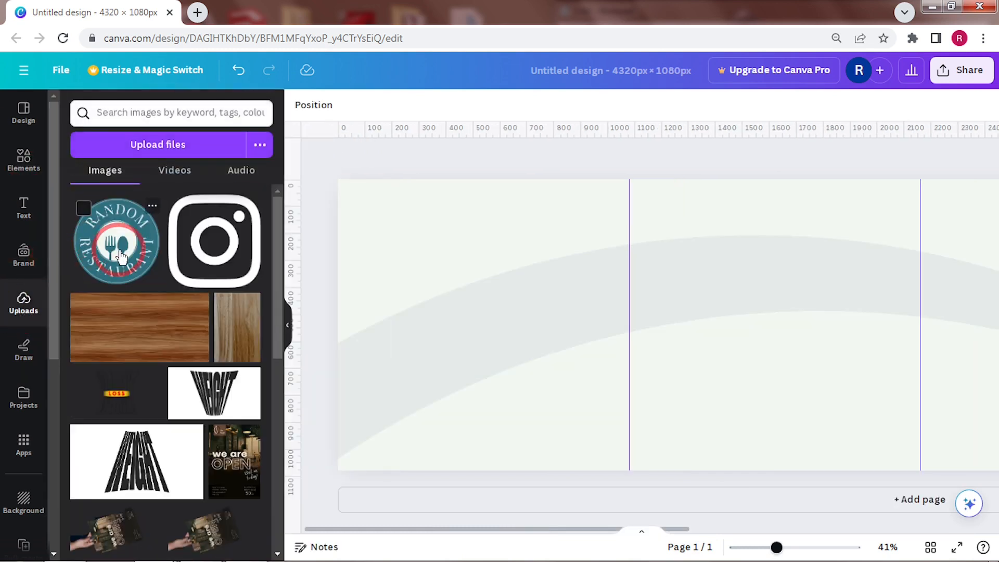
click(117, 241)
click(24, 159)
click(284, 335)
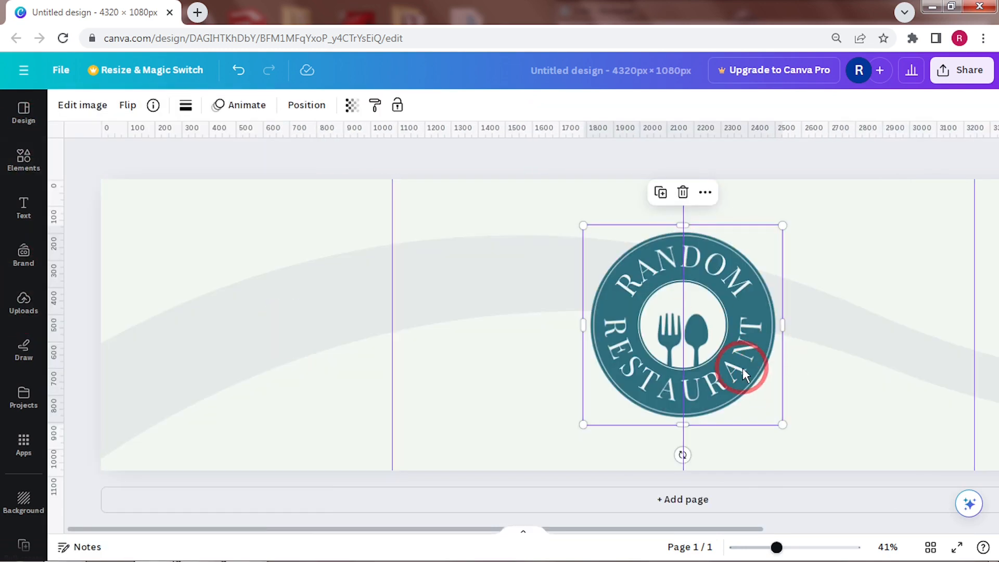
Shrink the restaurant logo to about 190 px wide and place it at the top centre of the first section
drag(742, 367, 307, 333)
drag(345, 383, 246, 220)
drag(781, 550, 784, 552)
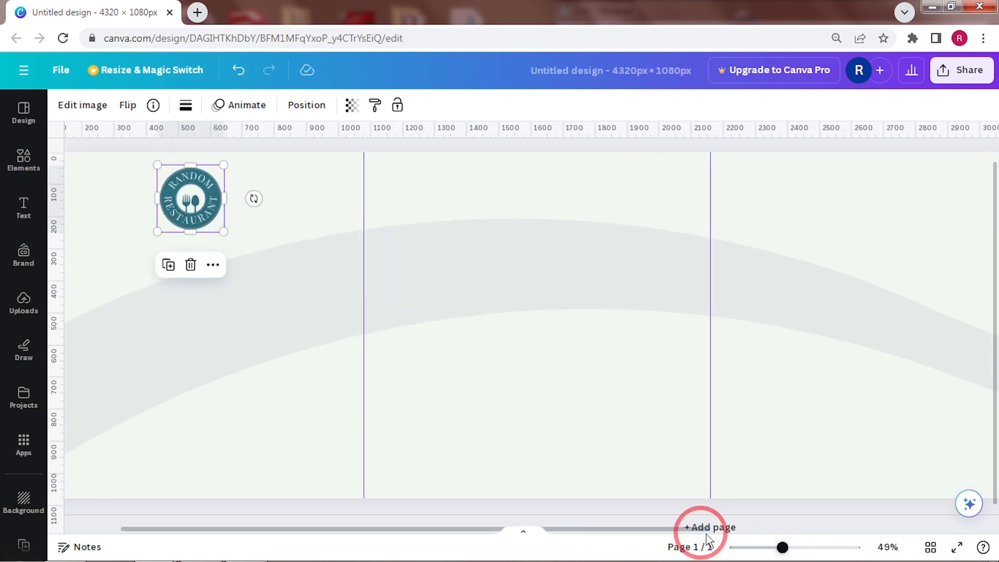
drag(671, 529, 498, 541)
drag(306, 230, 301, 225)
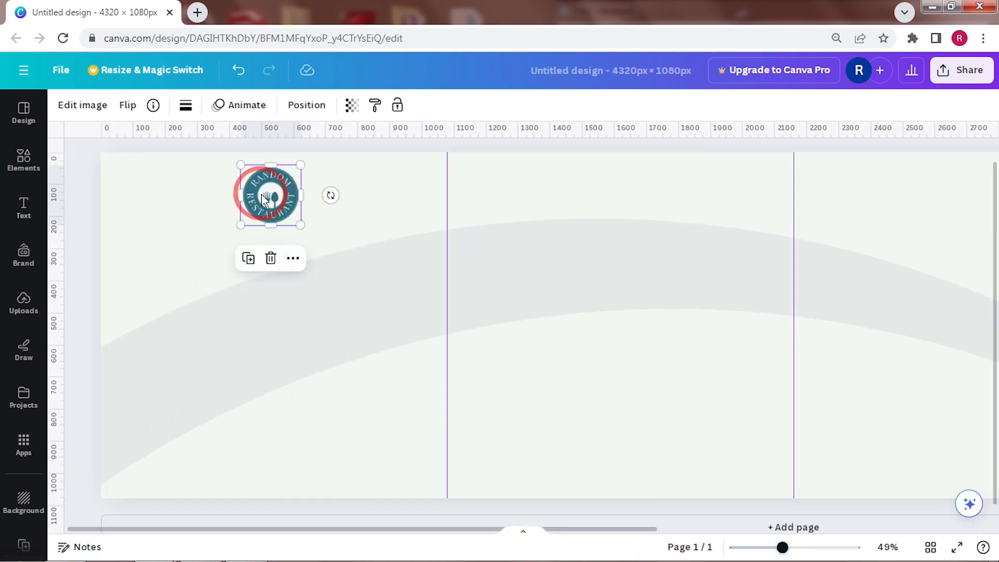
Add a text box reading "Drinks" and enlarge its text to about size 55.7
click(398, 301)
key(t)
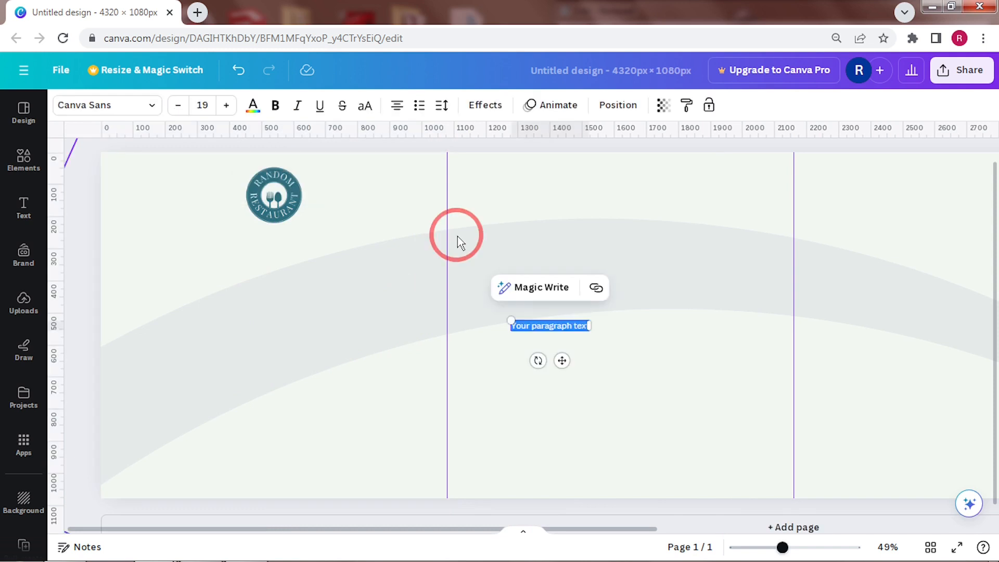
drag(512, 316, 358, 299)
text(Drinks)
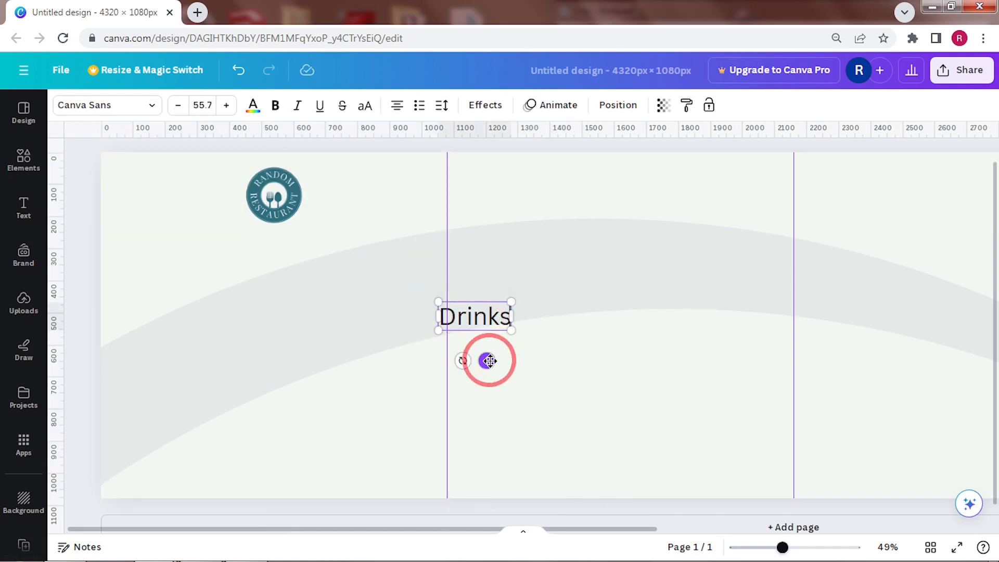
Move the "Drinks" text into the first section and set it in Playlist Script at size 180
drag(489, 361, 244, 335)
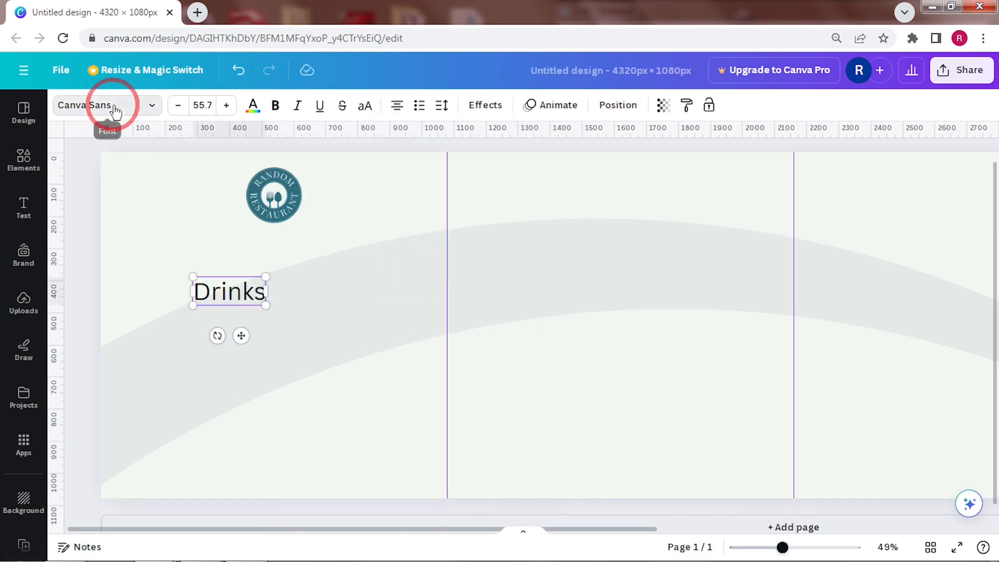
click(115, 111)
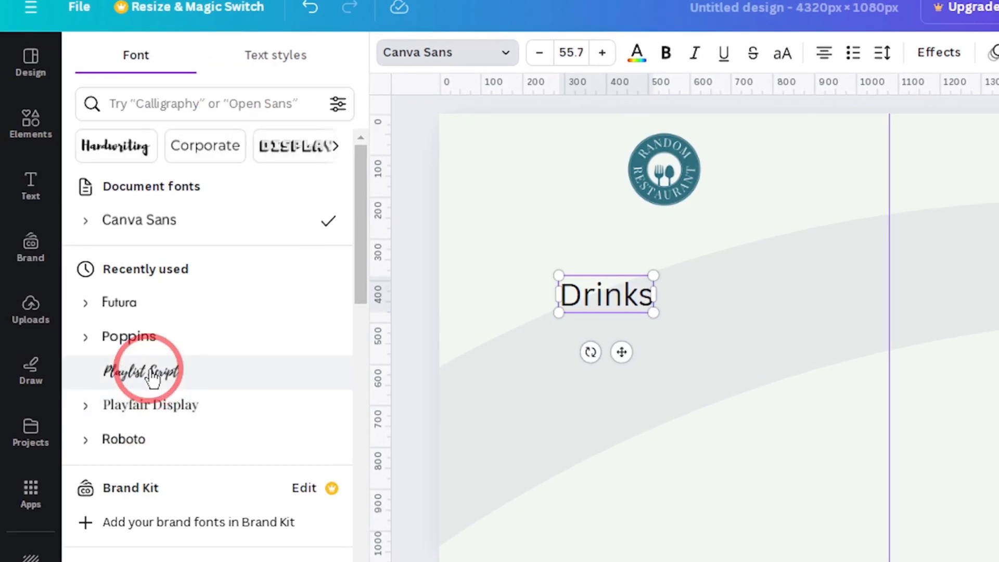
click(571, 53)
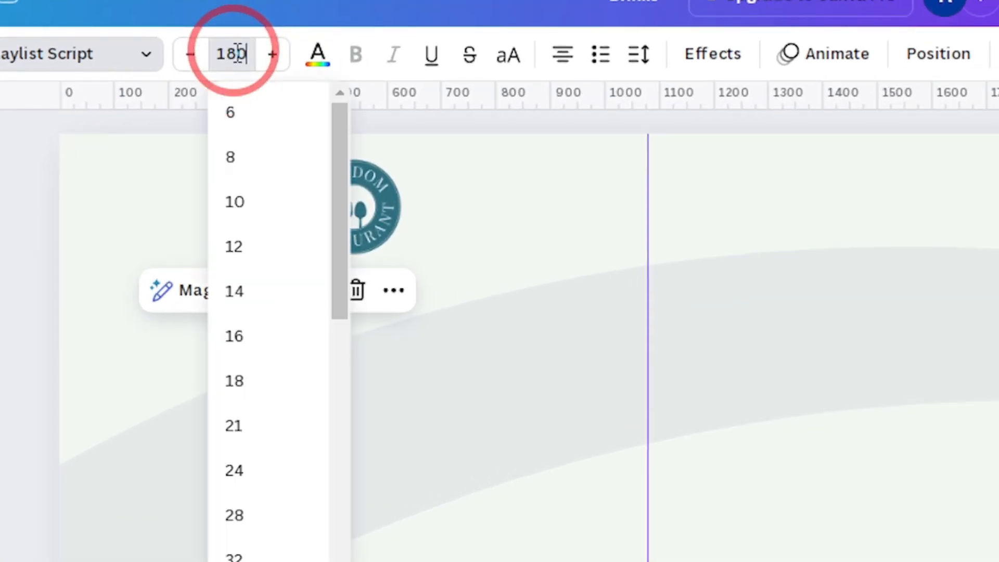
text(180)
key(Return)
Tilt the "Drinks" text so it rises to the right, and increase its size to 183
drag(274, 548, 302, 546)
click(272, 53)
click(272, 53)
click(273, 54)
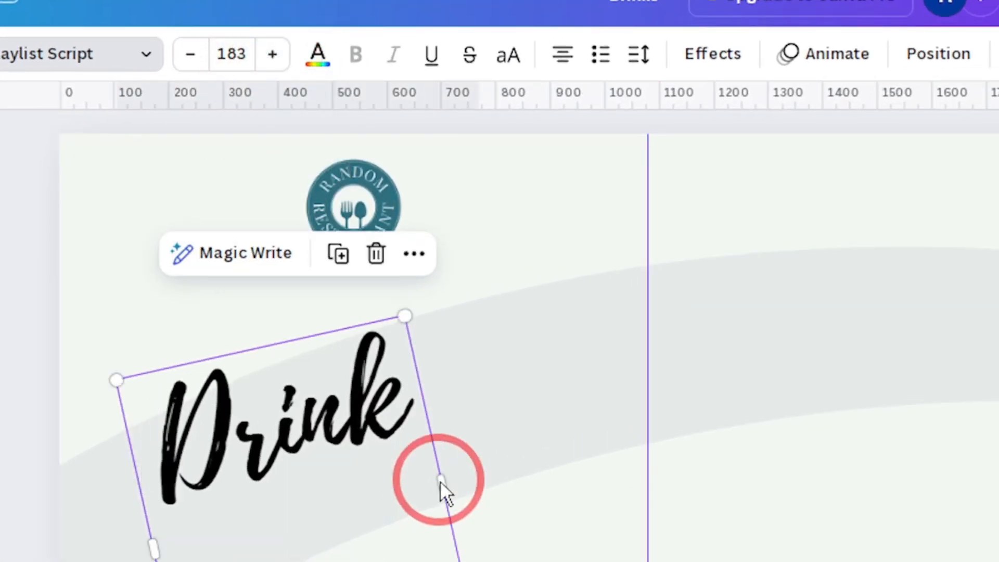
Widen the "Drinks" text box so the word fits on one line, and adjust its letter spacing
drag(441, 490, 496, 473)
click(639, 54)
mouse_move(684, 146)
mouse_down()
mouse_move(674, 145)
mouse_move(692, 147)
mouse_up()
click(444, 412)
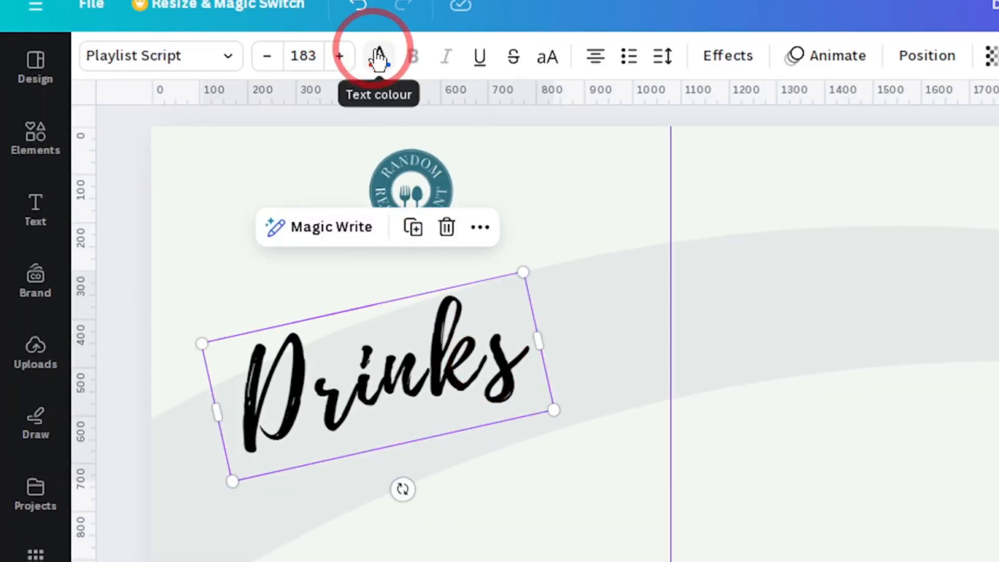
Colour the "Drinks" text orange with hex code #F96A4B
click(379, 56)
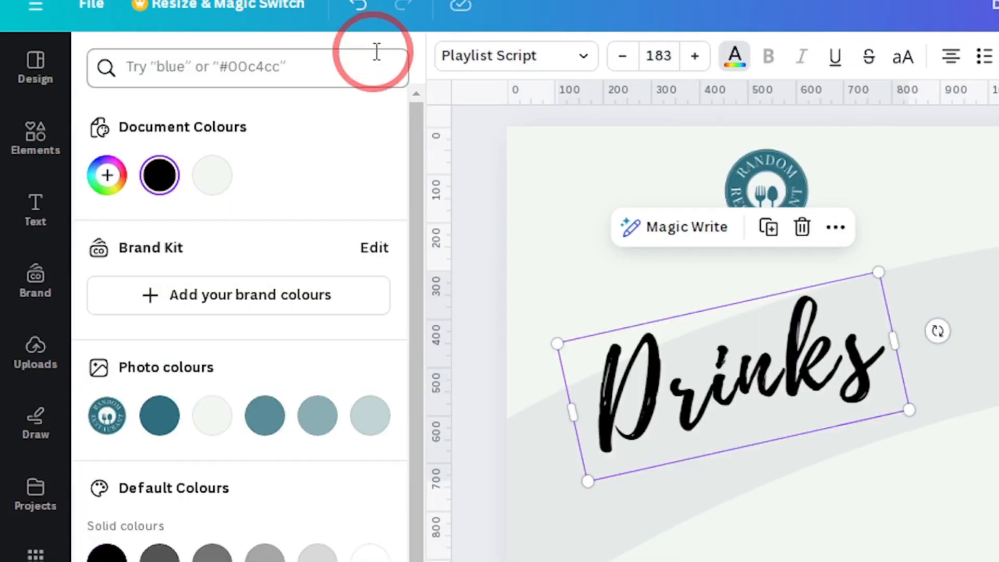
click(105, 174)
click(251, 377)
text(#F96A4B)
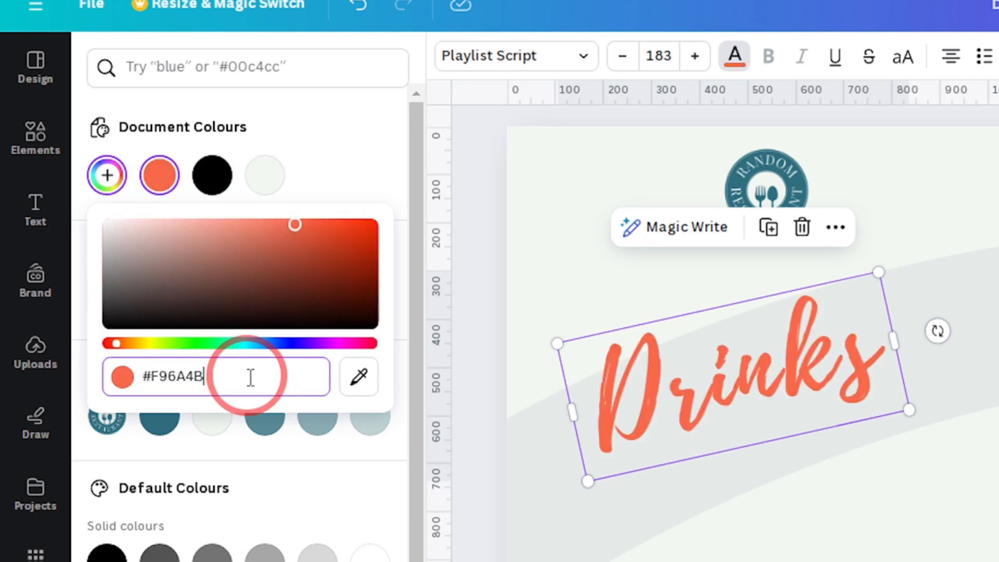
click(739, 381)
Add a text box reading "MENU" and enlarge its text to about size 66.3
key(t)
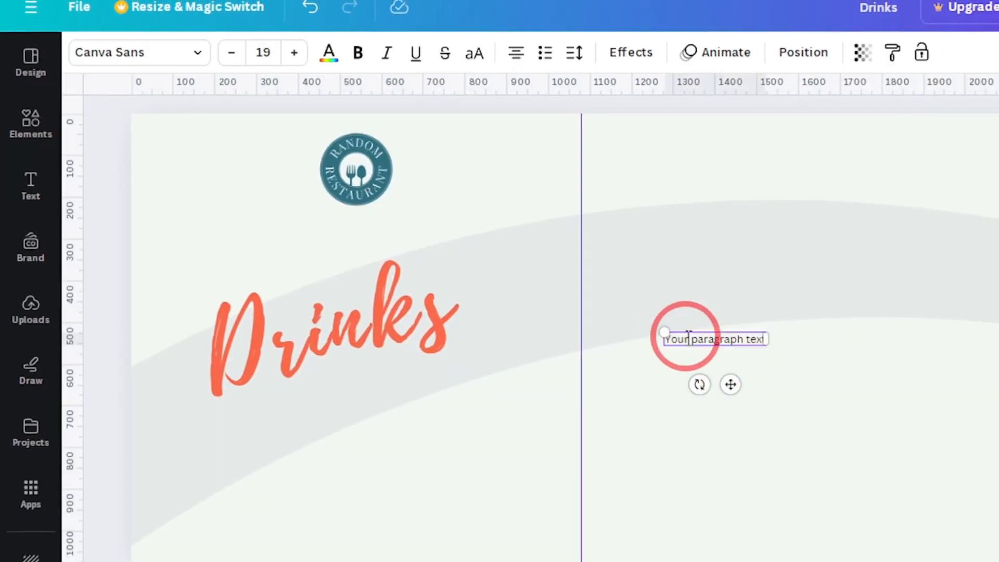
double_click(687, 338)
text(MENU)
drag(697, 332, 622, 301)
Set the "MENU" text in Futura at size 100 and place it beneath the end of "Drinks"
click(187, 49)
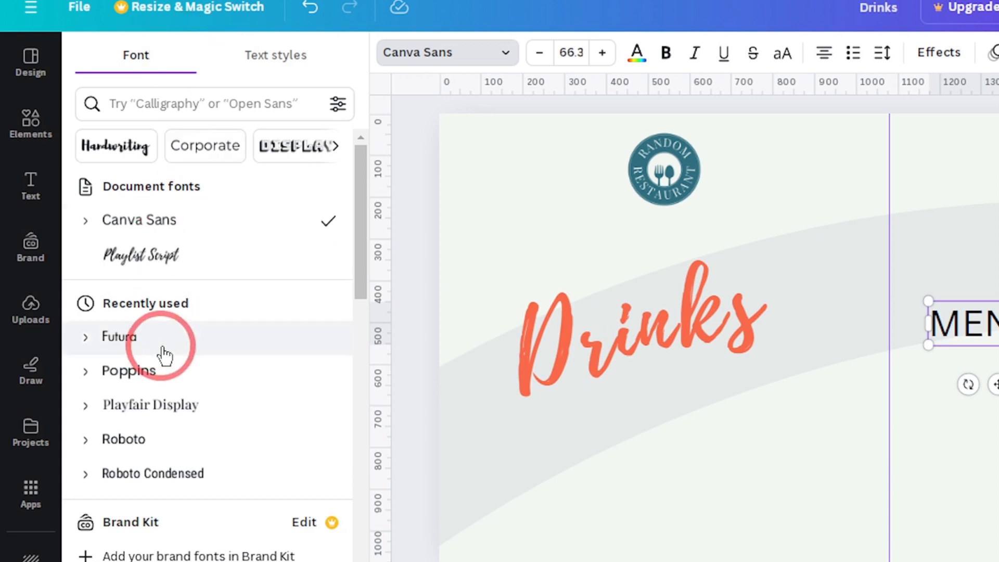
drag(997, 386, 697, 438)
drag(733, 398, 779, 425)
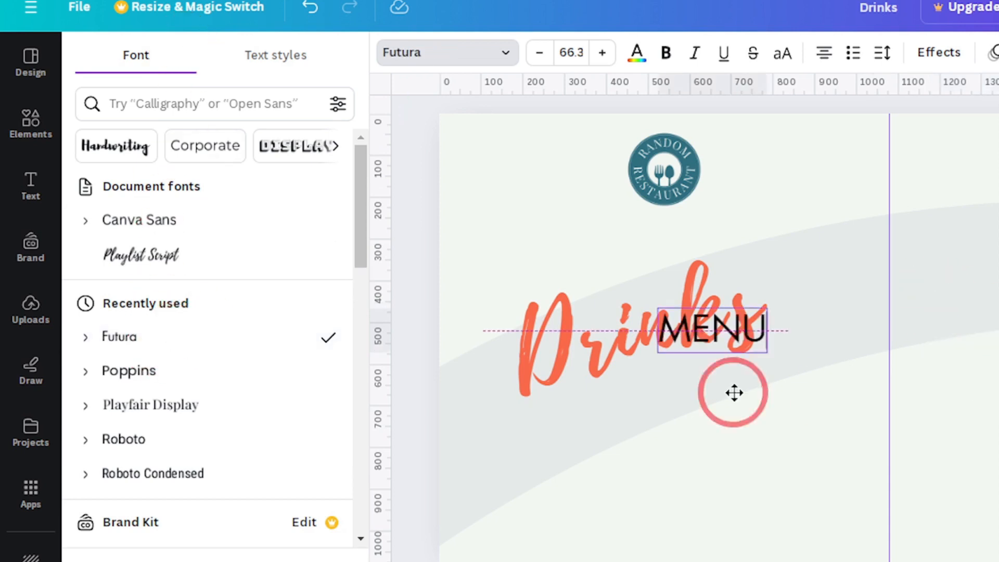
click(439, 105)
text(100)
key(Return)
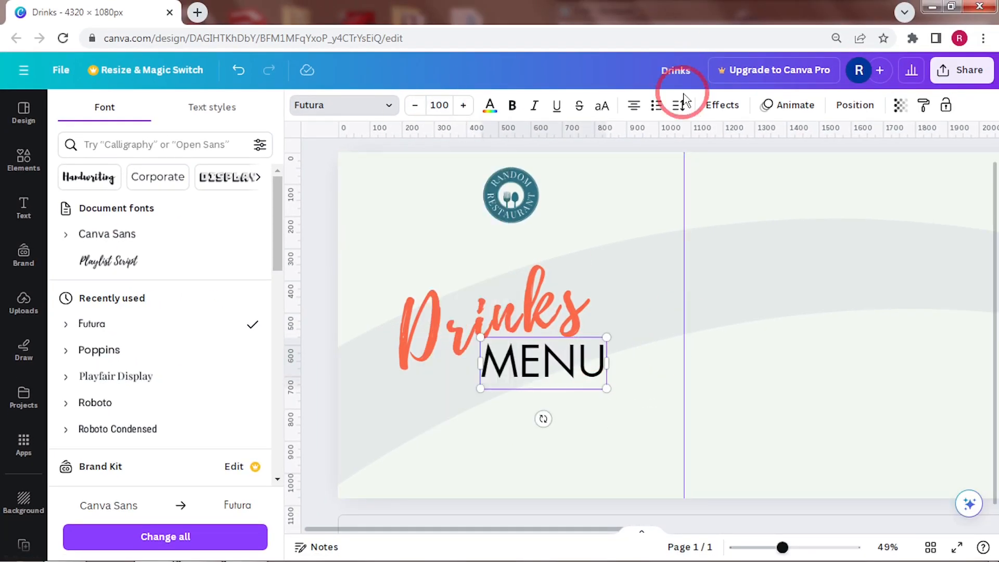
Tighten the letter spacing of "MENU" and colour it teal with hex code #2F6F7F
click(679, 105)
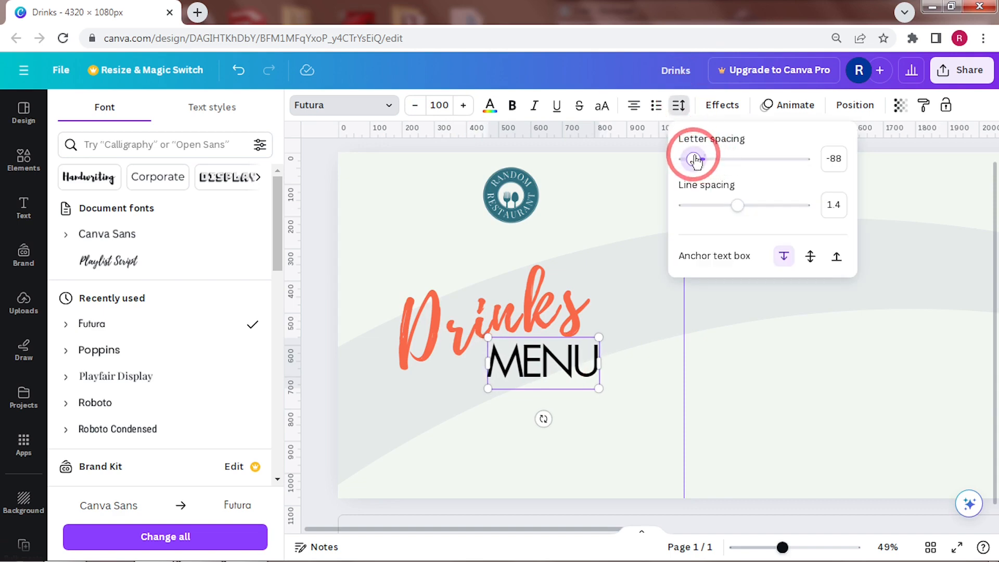
click(489, 105)
click(71, 185)
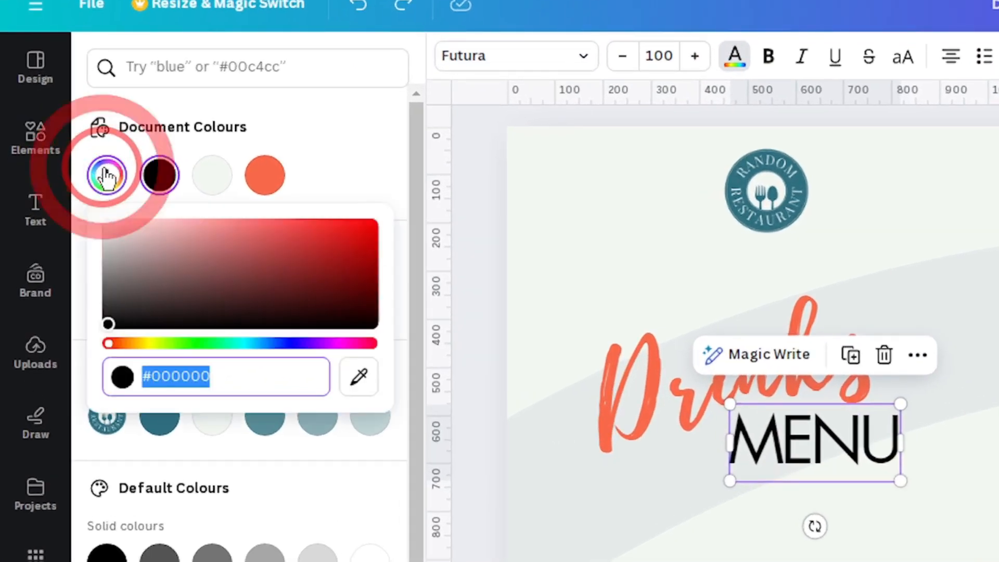
text(#2F6F7F)
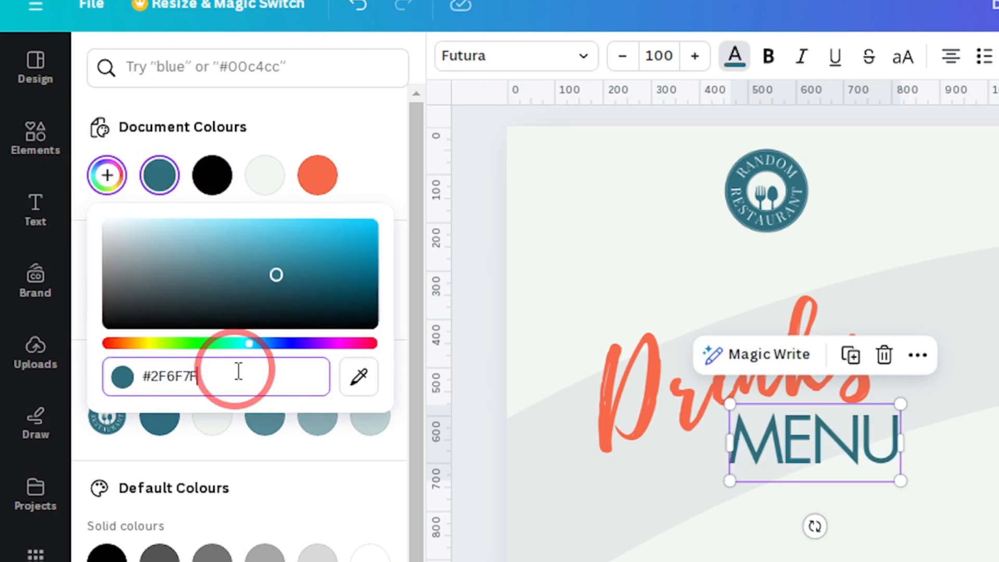
key(Return)
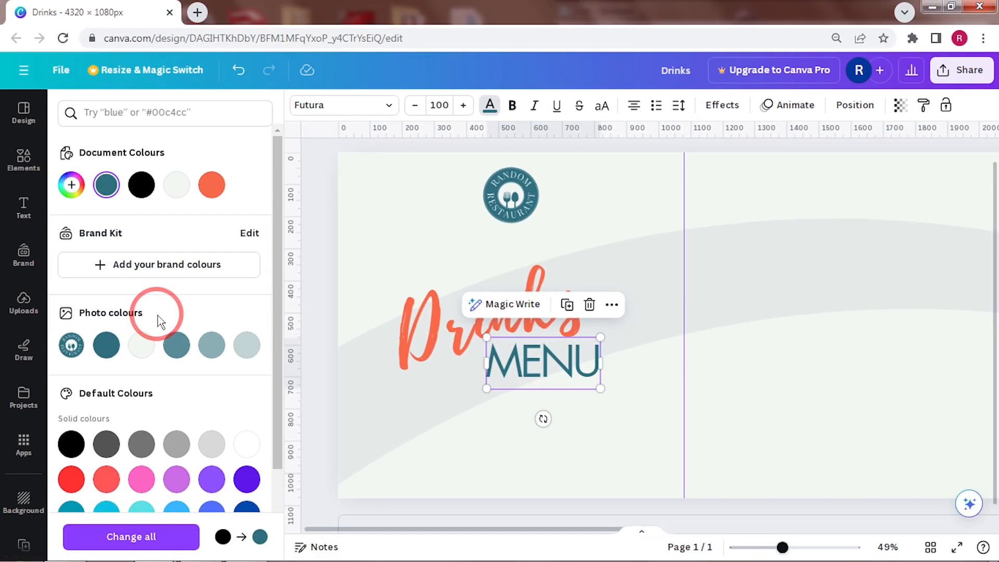
Reposition "Drinks" and "MENU" so that "MENU" sits closely under the second half of "Drinks"
click(671, 499)
click(829, 454)
drag(443, 325, 464, 323)
drag(541, 351, 571, 352)
click(521, 307)
drag(513, 381, 518, 381)
drag(468, 277, 478, 282)
drag(527, 387, 525, 390)
Group "Drinks" and "MENU" and centre the group horizontally in the first section
shift+click(553, 354)
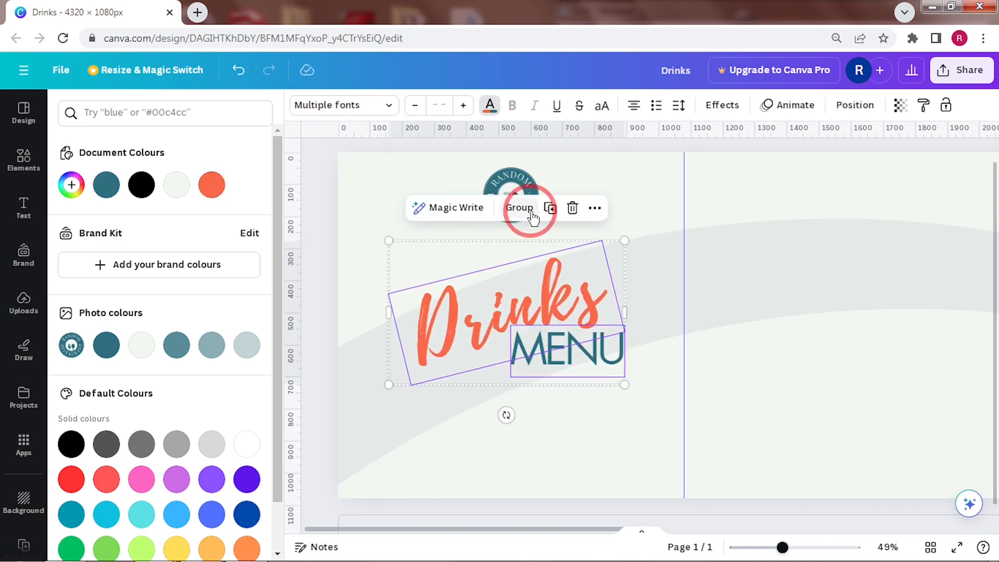
click(526, 208)
click(489, 105)
drag(293, 301, 284, 300)
click(542, 364)
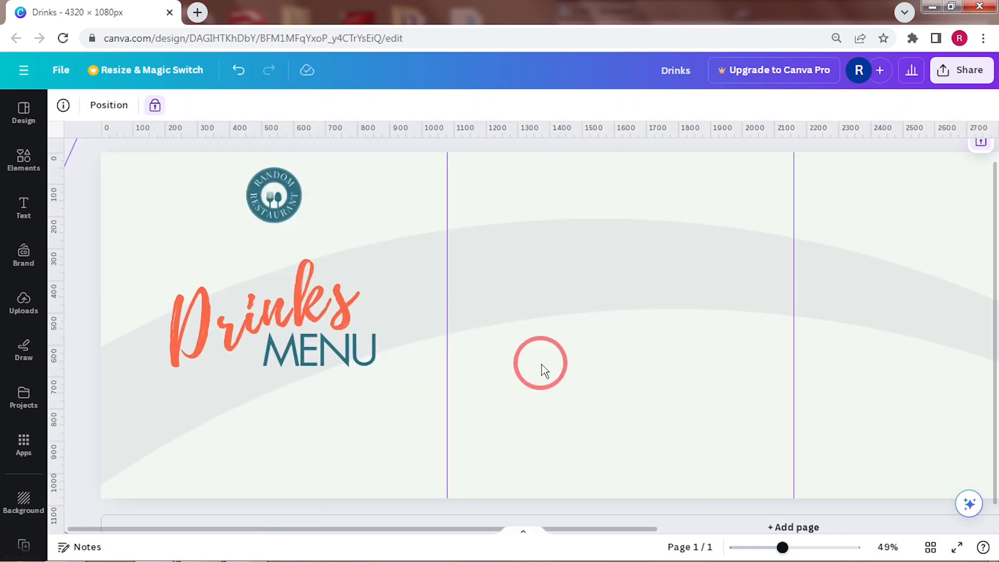
Insert a rectangle in the lower part of the first section and change it to a rounded rectangle
key(r)
drag(832, 338, 421, 418)
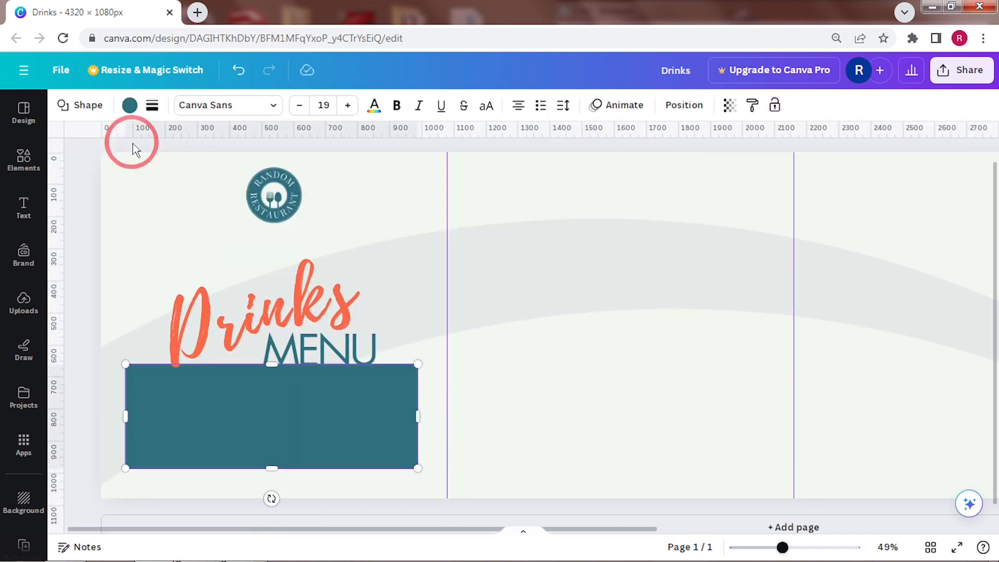
click(80, 105)
click(156, 176)
Resize the rounded rectangle into a shallow strip about 970 px wide below the "Drinks MENU" title
drag(510, 364, 524, 426)
drag(524, 461, 526, 281)
drag(364, 362, 356, 363)
drag(657, 362, 665, 370)
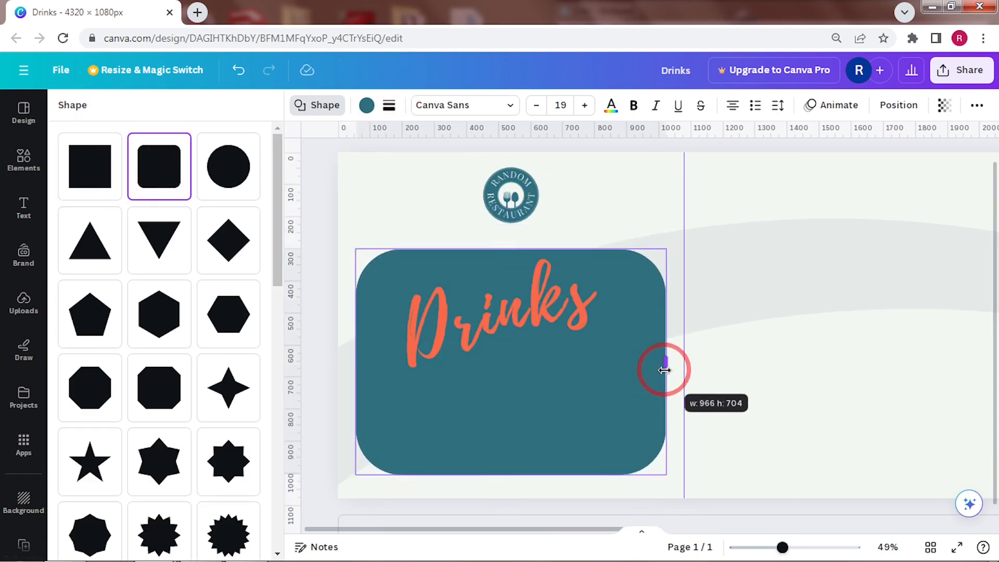
drag(510, 249, 511, 419)
Remove the strip's fill, give it a solid orange border and adjust its corner rounding
click(367, 105)
click(106, 185)
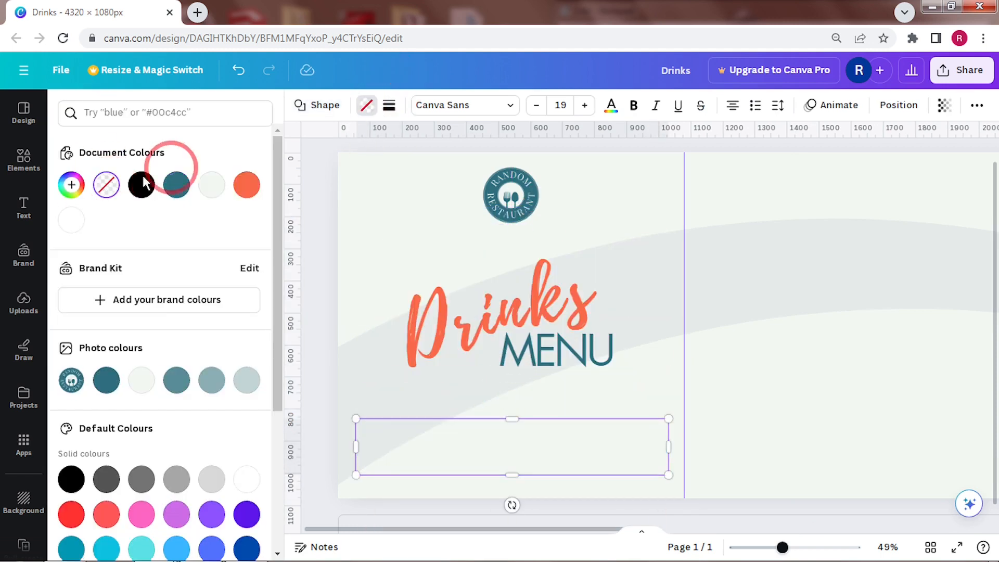
click(389, 105)
click(210, 185)
click(411, 106)
click(558, 237)
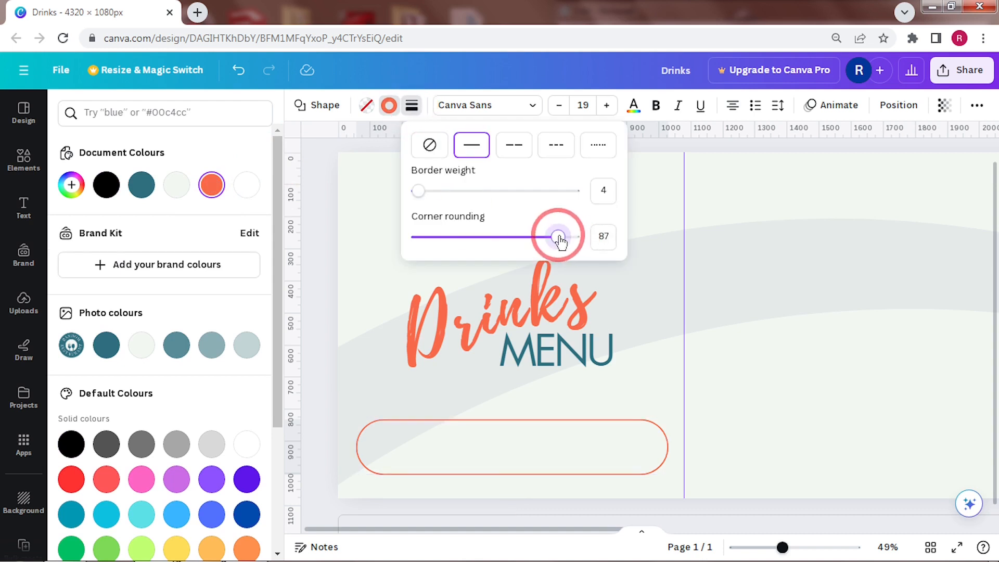
drag(451, 240, 454, 240)
Reduce the height of the outlined strip and centre it horizontally in the first section
drag(513, 420, 514, 435)
drag(608, 475, 608, 470)
click(610, 476)
drag(367, 446, 366, 435)
click(559, 363)
Add a text box at about size 61.7 reading "Happy Hour at the bar till 6 pm every day!"
key(t)
drag(509, 319, 340, 257)
drag(472, 362, 637, 412)
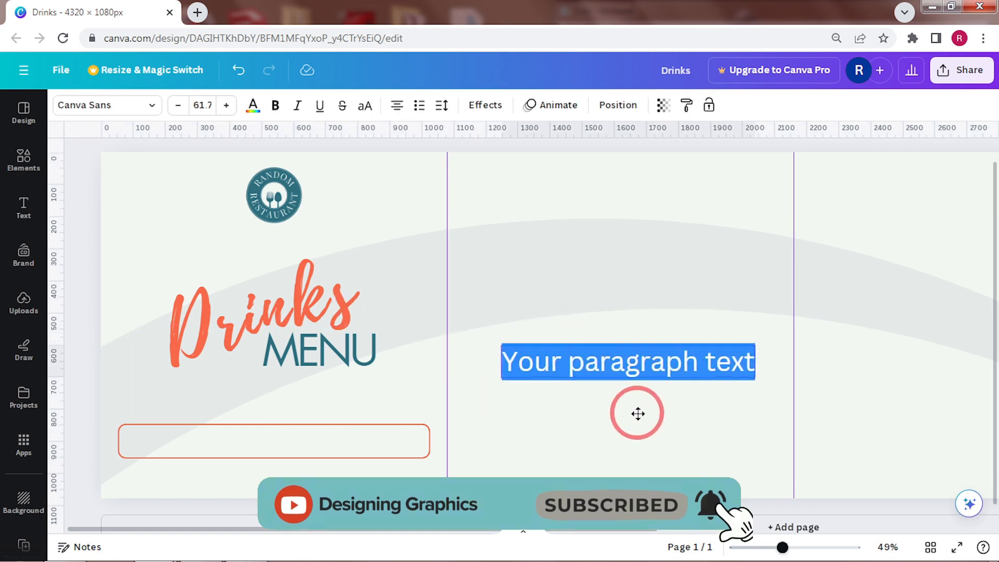
text(Happy Hour at the bar ti)
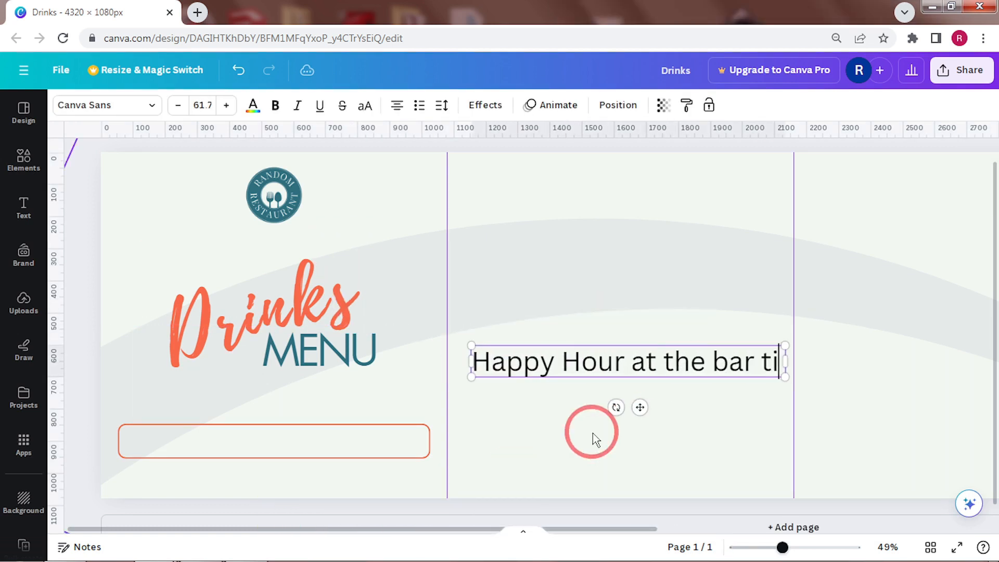
text(ll 6 pm every day!)
click(413, 357)
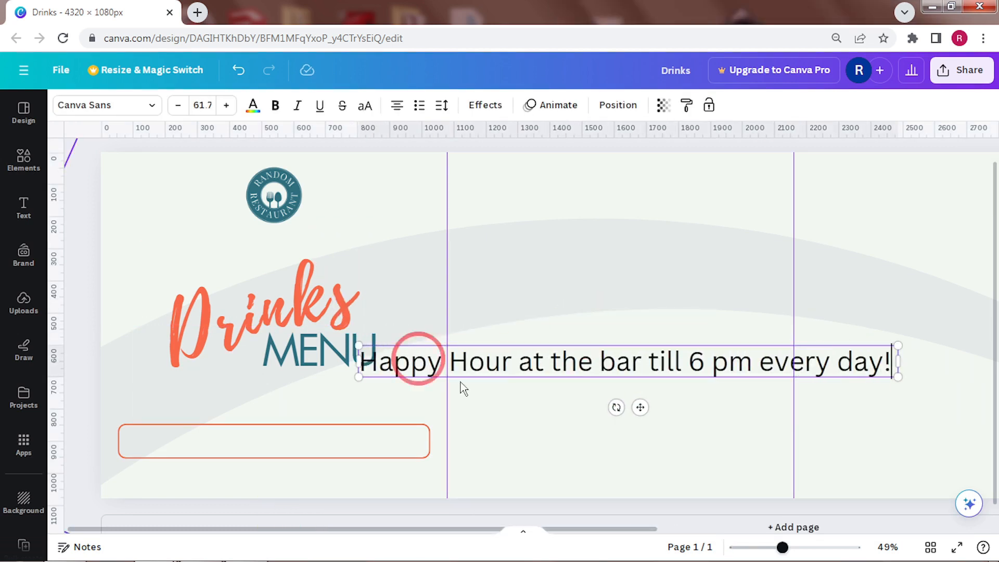
Set the Happy Hour line in Futura, move it onto the outlined strip and shrink it to size 37.4
click(116, 103)
click(121, 260)
drag(877, 407, 629, 491)
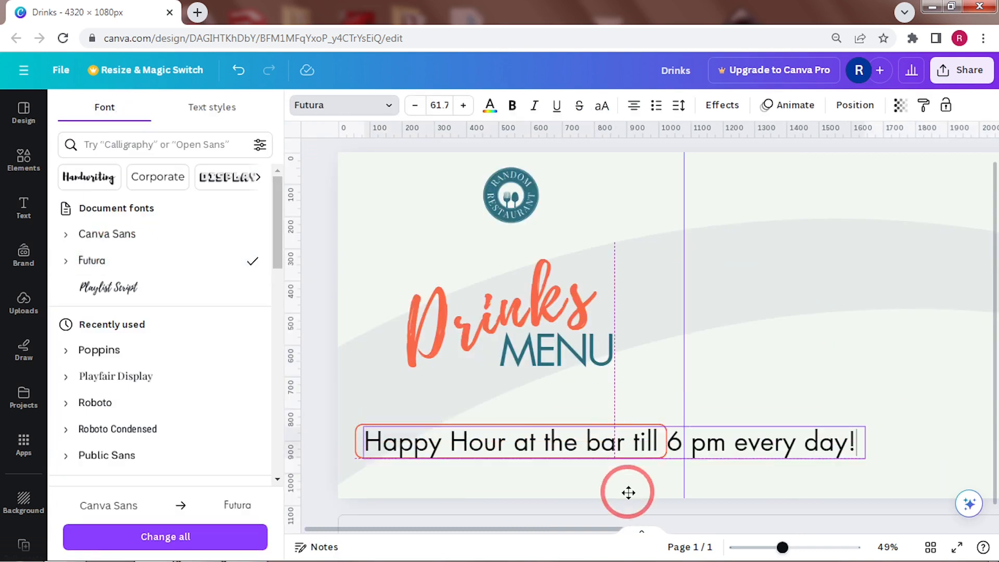
drag(862, 456, 663, 423)
Tighten the Happy Hour line's letter spacing, then fit and centre the text inside the outlined strip
click(678, 105)
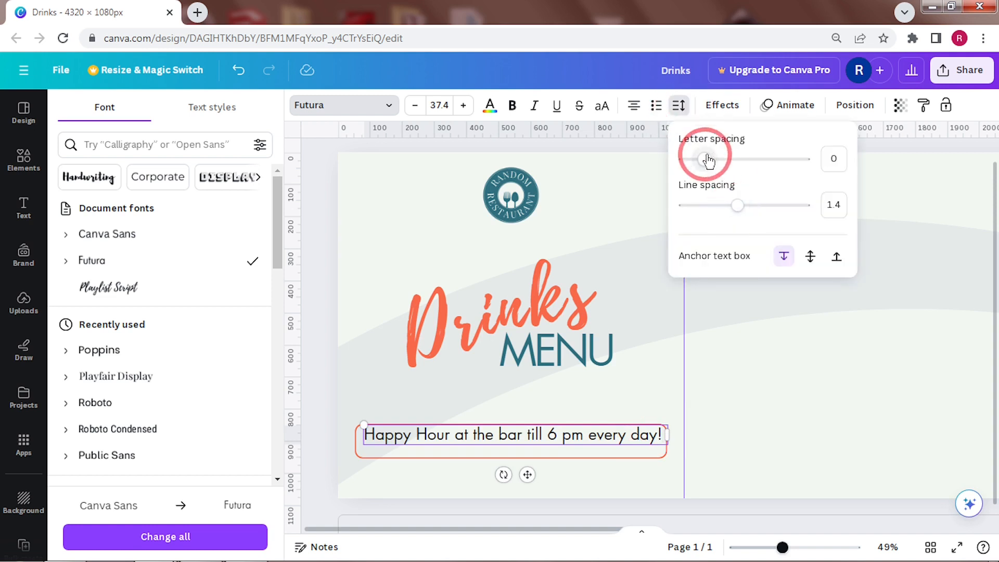
drag(705, 159, 697, 158)
drag(522, 444, 524, 477)
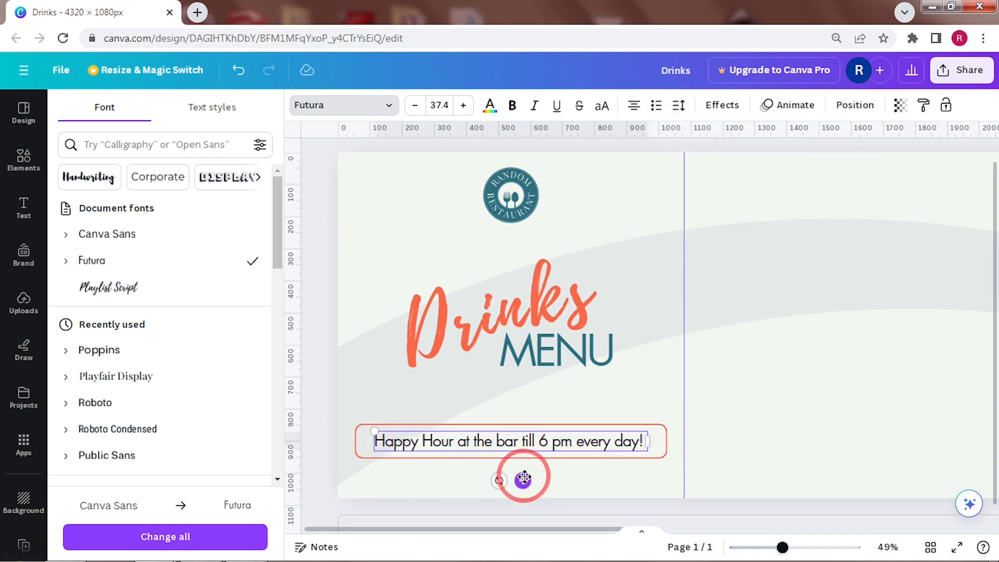
drag(375, 430, 357, 424)
drag(516, 477, 522, 480)
click(544, 492)
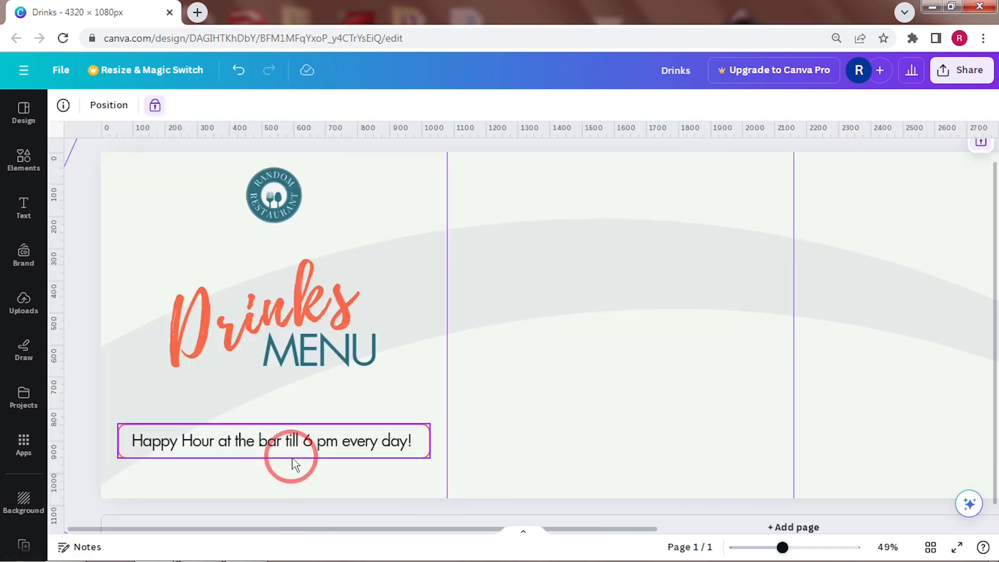
Make the orange outline shorter so that it closely frames the Happy Hour line
click(256, 460)
click(346, 479)
click(521, 492)
Search the graphics for "telephone icon" and insert the plain black handset
click(23, 159)
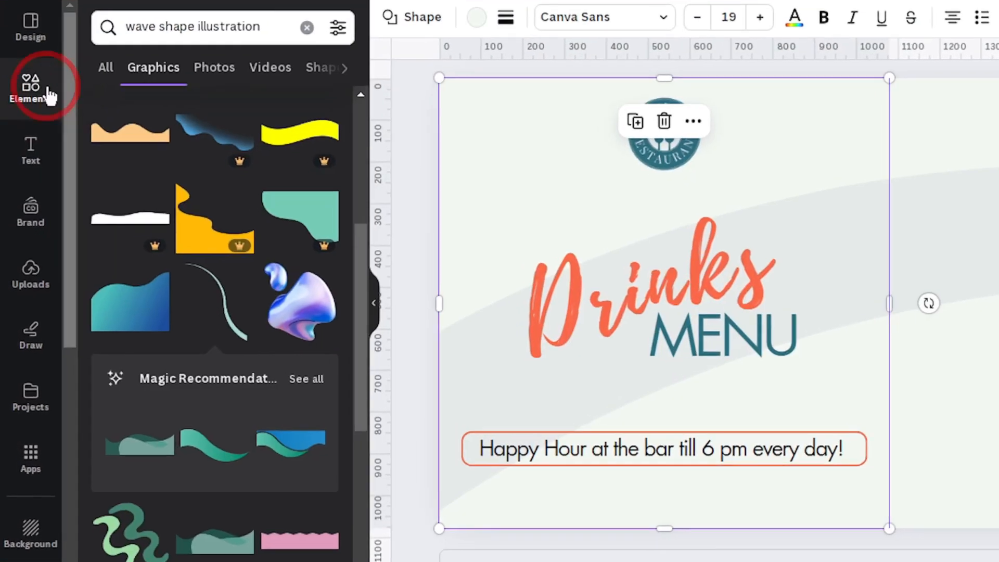
click(177, 111)
text(telephone icon)
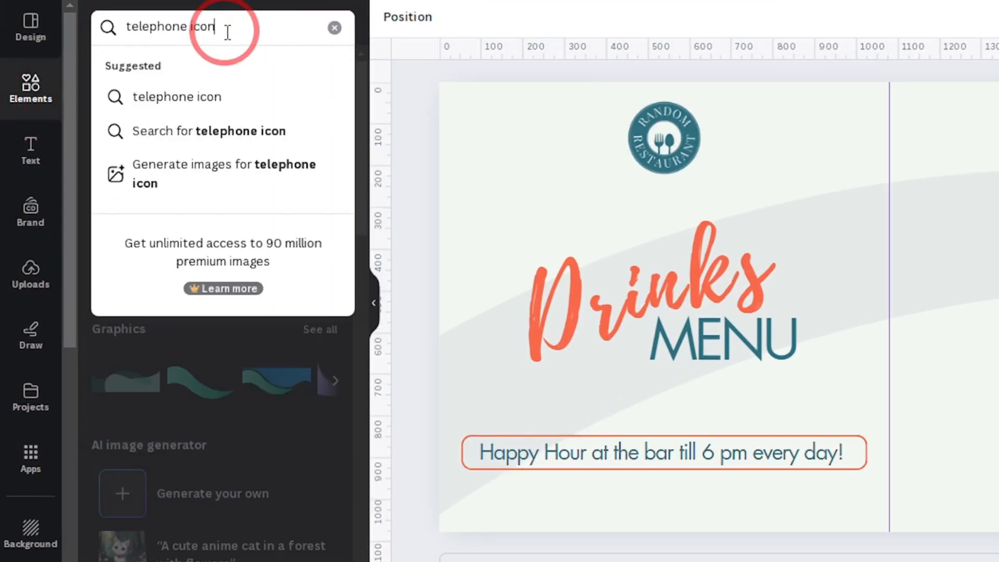
key(Return)
click(316, 158)
click(294, 263)
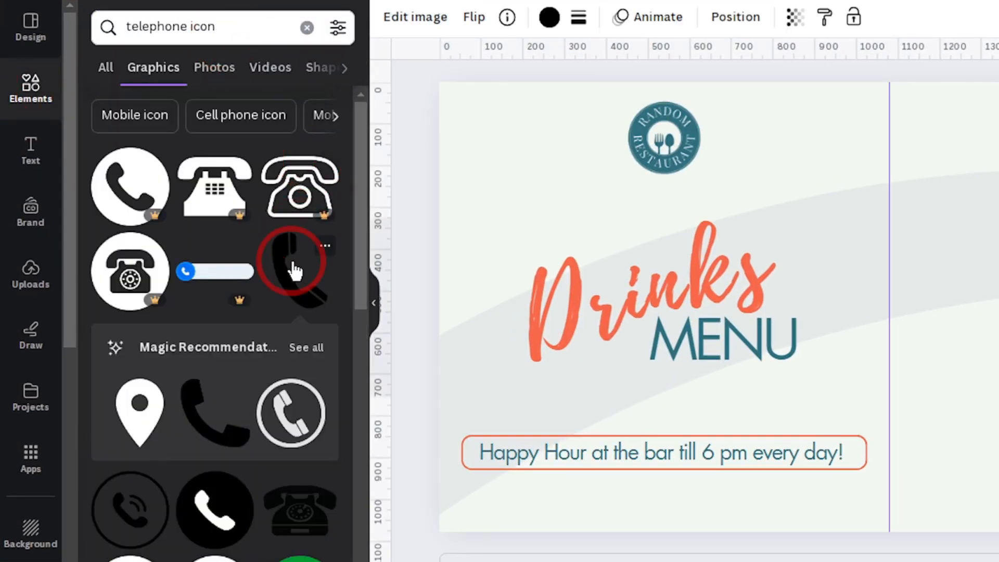
Insert the matching black location pin from the handset's recommendations and shrink both icons together
click(307, 348)
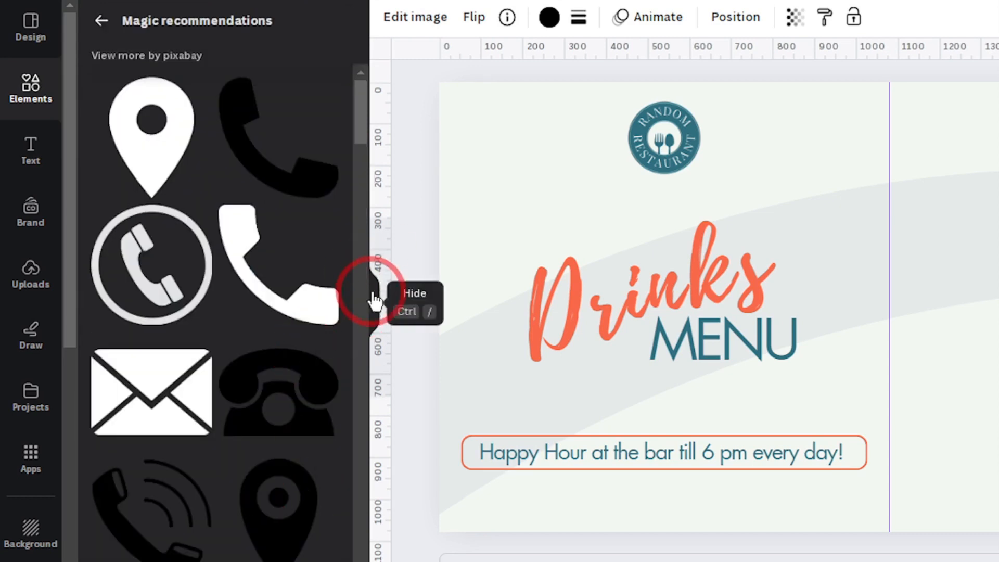
click(373, 301)
shift+click(792, 334)
drag(842, 397, 645, 356)
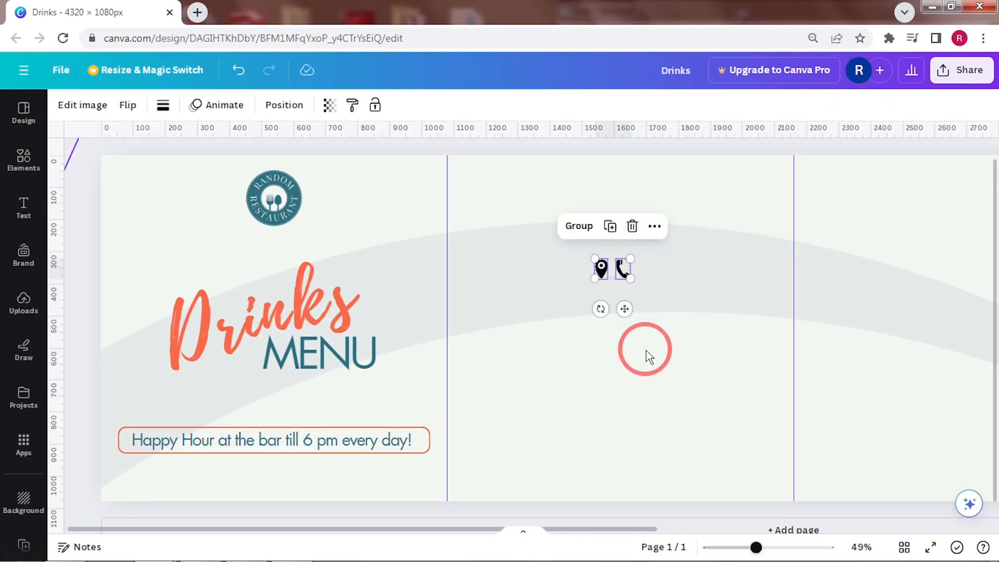
Place the handset below the start of the Happy Hour box and the location pin near its middle
drag(623, 269, 281, 476)
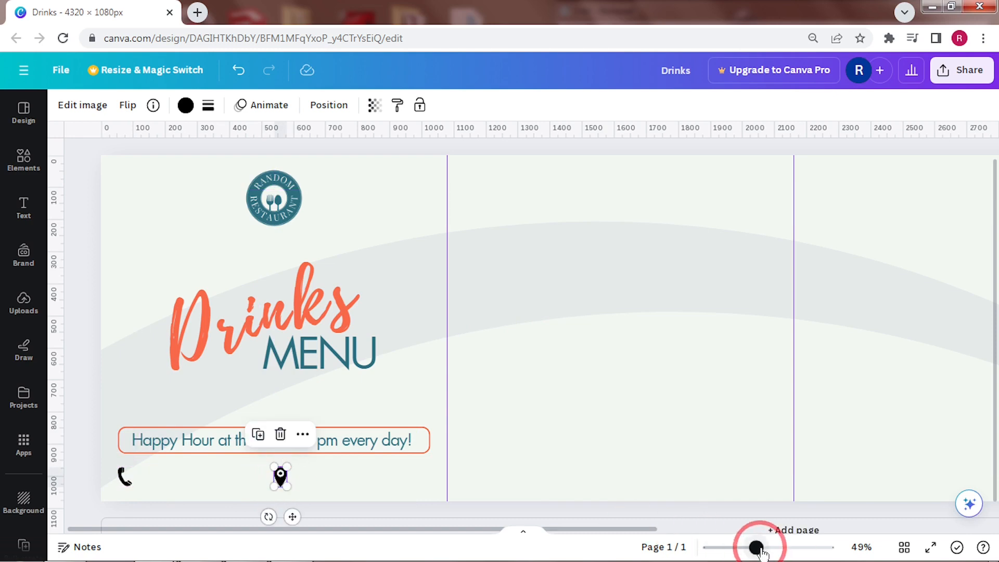
drag(760, 548, 778, 548)
drag(403, 529, 277, 527)
drag(994, 348, 993, 435)
drag(479, 485, 149, 423)
drag(444, 448, 393, 433)
Duplicate the Happy Hour text without its outline, place the copy beside the handset and shrink it to size 28.6
click(440, 411)
click(459, 362)
click(442, 311)
drag(385, 373, 375, 426)
drag(681, 445, 542, 427)
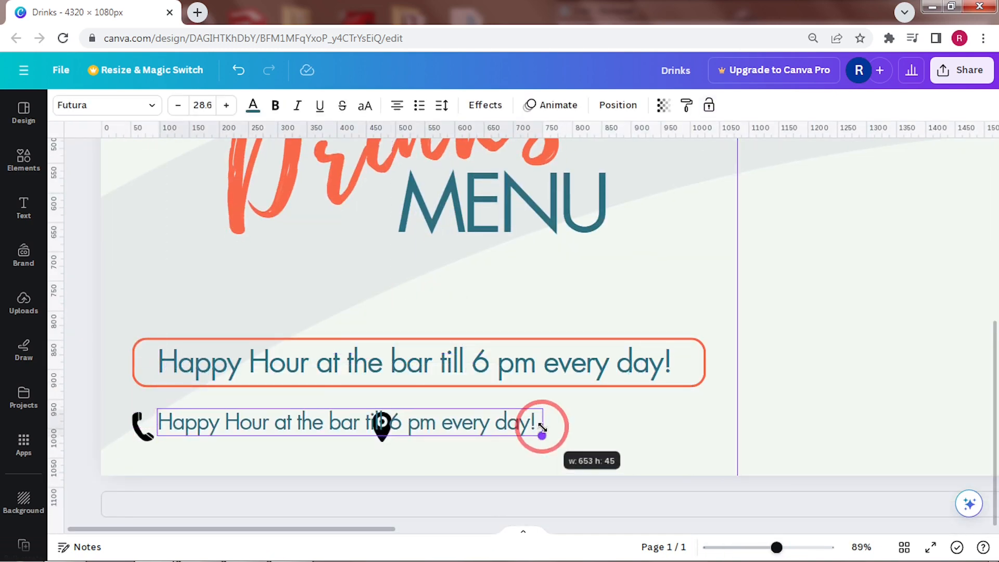
Replace the copied line beside the handset with the restaurant's phone number
double_click(312, 425)
text(111 222 3333)
click(492, 468)
Duplicate the phone number text and place the copy beyond the location pin
drag(412, 423, 522, 426)
click(252, 380)
click(241, 427)
click(397, 106)
click(514, 427)
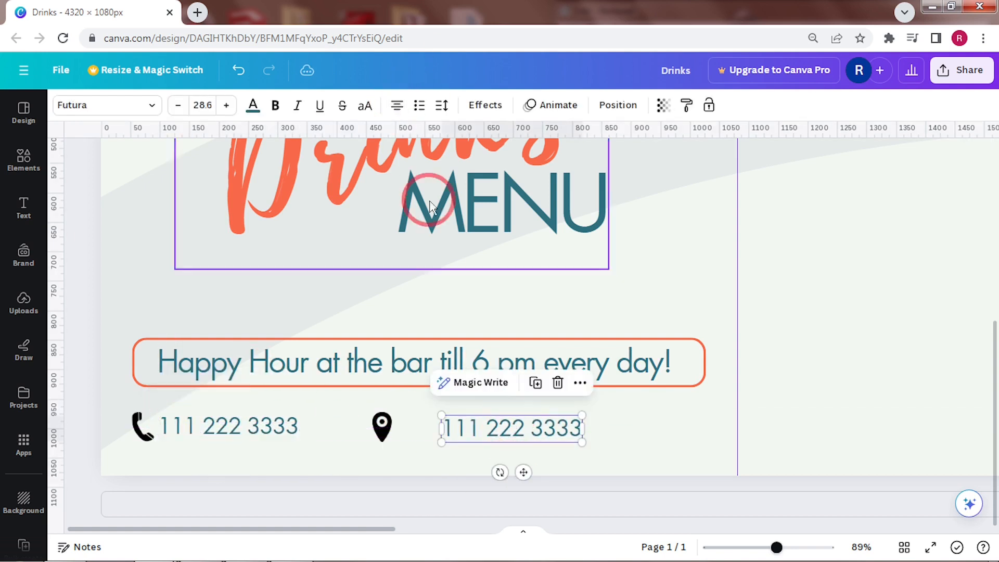
Replace the second phone number with the restaurant's address, right-aligned in a text box wide enough for one line
drag(581, 427, 704, 427)
double_click(669, 427)
text(123 Somewhere, Some Place)
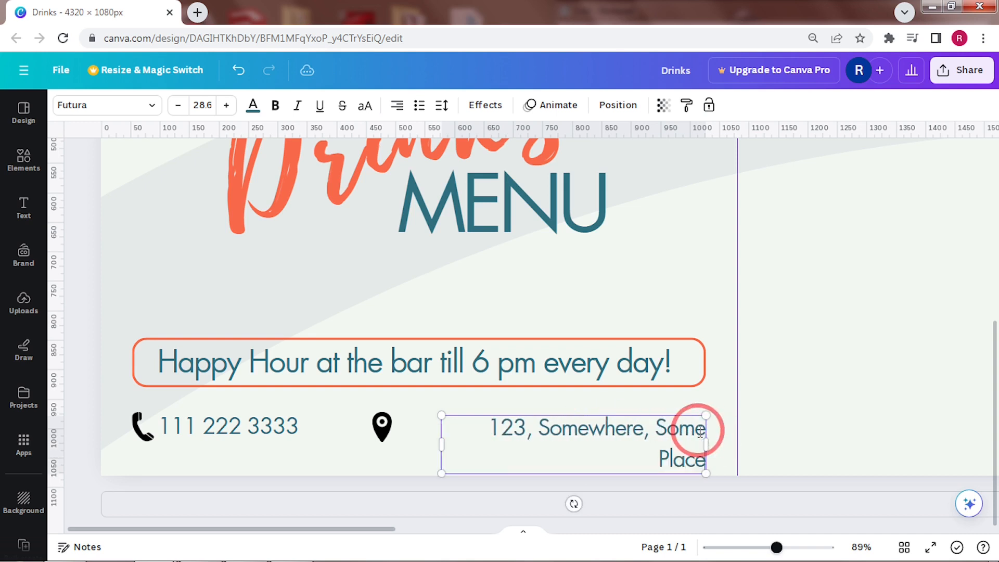
drag(441, 444, 417, 431)
click(442, 105)
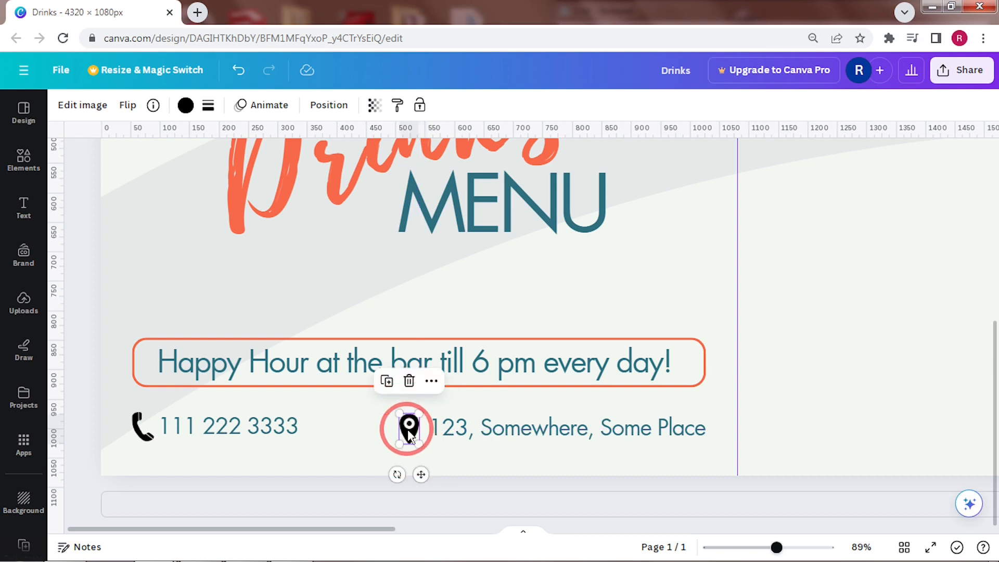
Recolour the location pin and the handset together in the menu's orange
shift+click(140, 427)
click(186, 105)
click(221, 182)
click(592, 468)
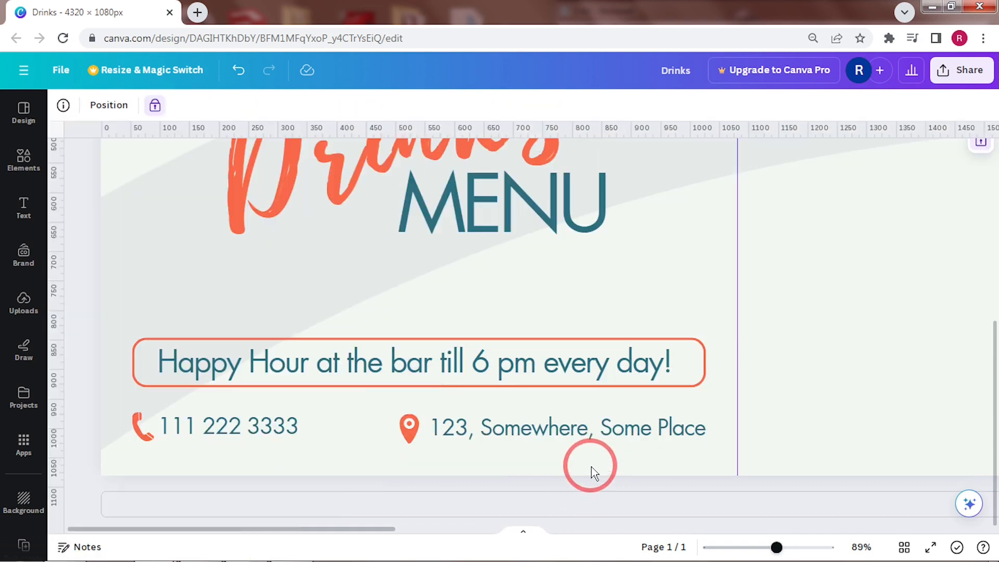
Move the Happy Hour banner slightly up and the contact details row closer to the page's bottom edge
drag(703, 406, 414, 332)
drag(718, 459, 224, 444)
click(140, 431)
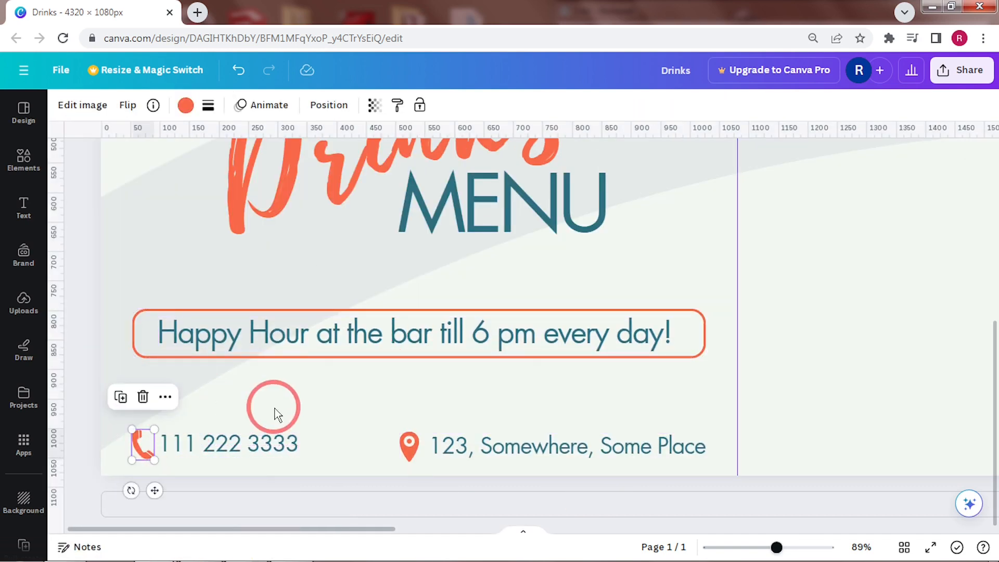
Lower the Drinks Menu title a little and move the Happy Hour banner down, closer to the contact row
drag(776, 547, 747, 542)
click(245, 293)
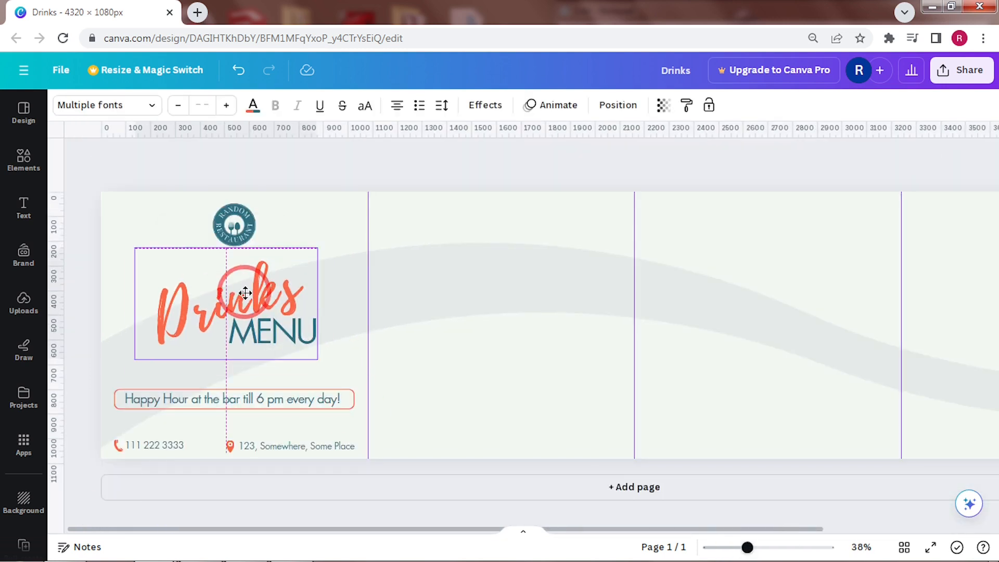
drag(245, 292, 253, 297)
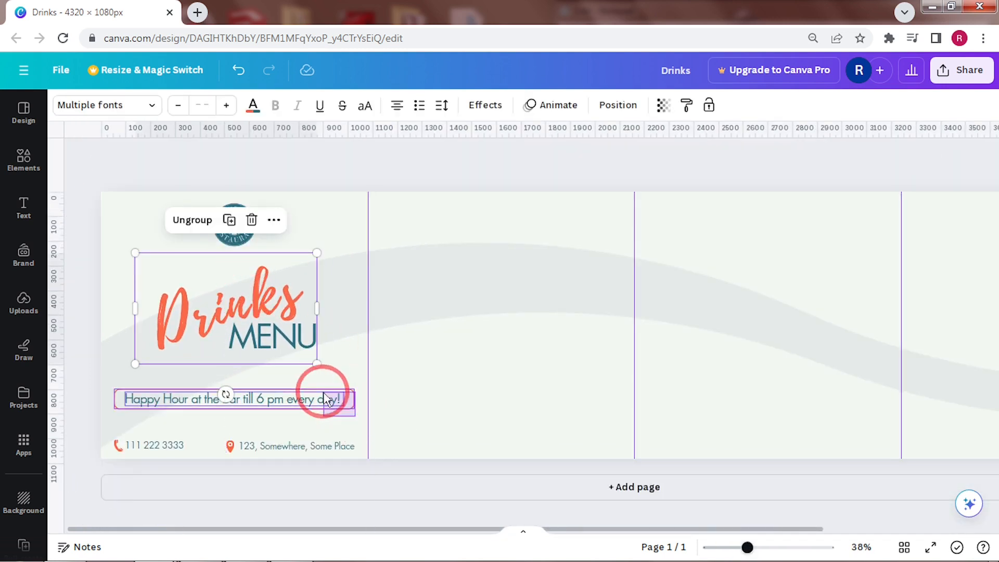
drag(327, 400, 314, 417)
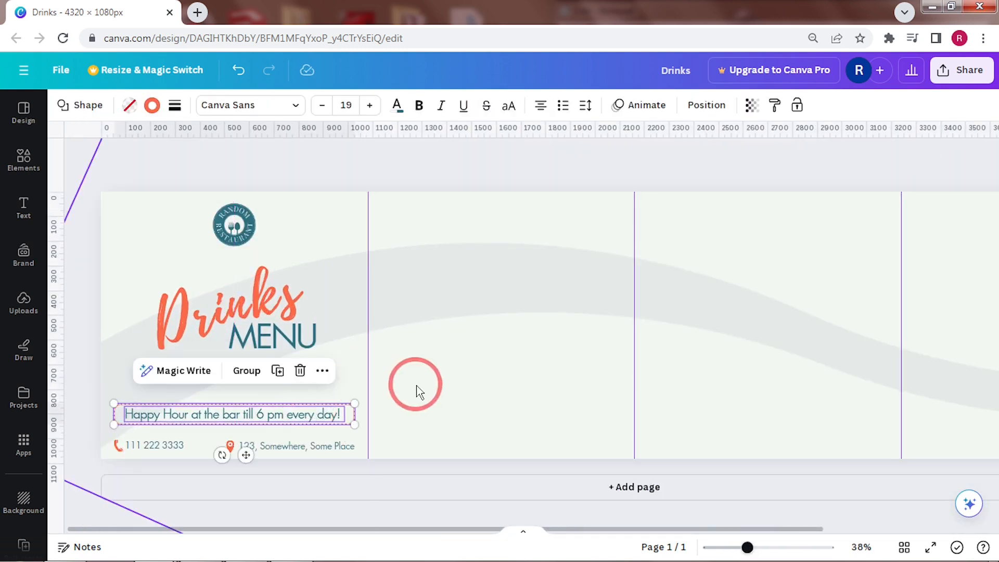
Add the heading "Wines & Bubbles" on two lines in the second section, enlarged to about size 103
click(419, 391)
key(t)
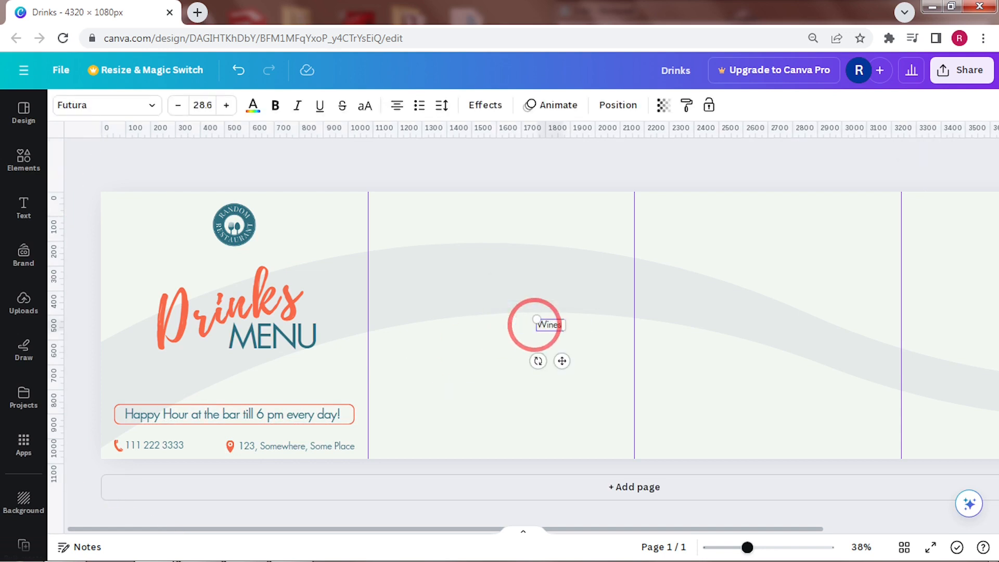
drag(477, 285, 446, 254)
click(507, 307)
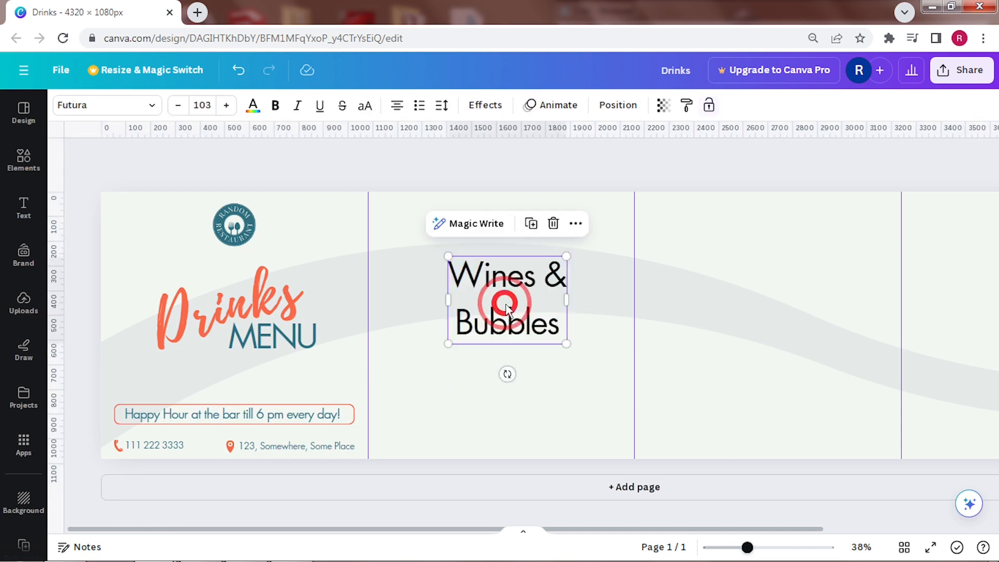
Set the Wines & Bubbles heading in Playlist Script at size 80.1 with a letter spacing of 62
click(93, 105)
click(130, 286)
drag(774, 344, 757, 330)
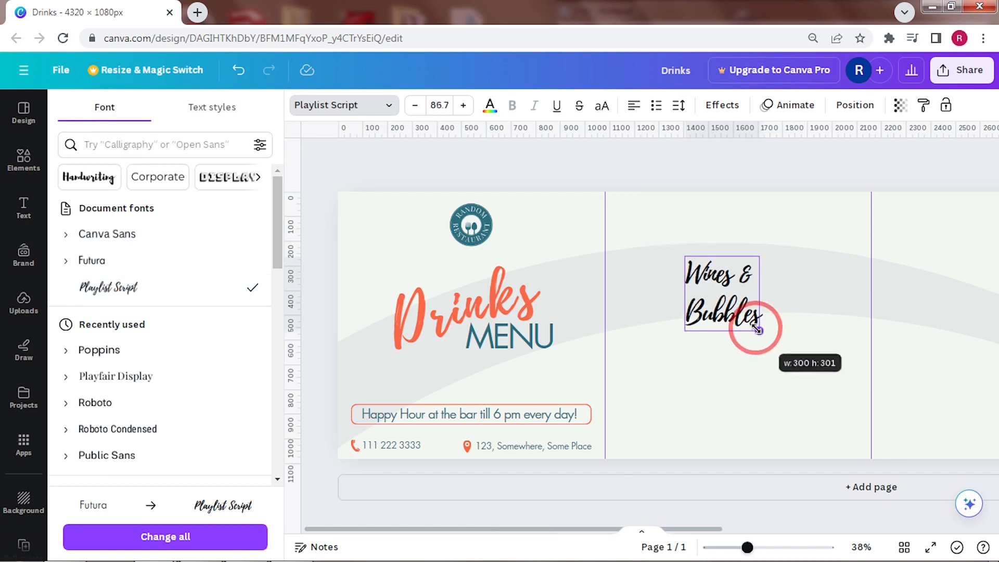
click(678, 104)
click(702, 159)
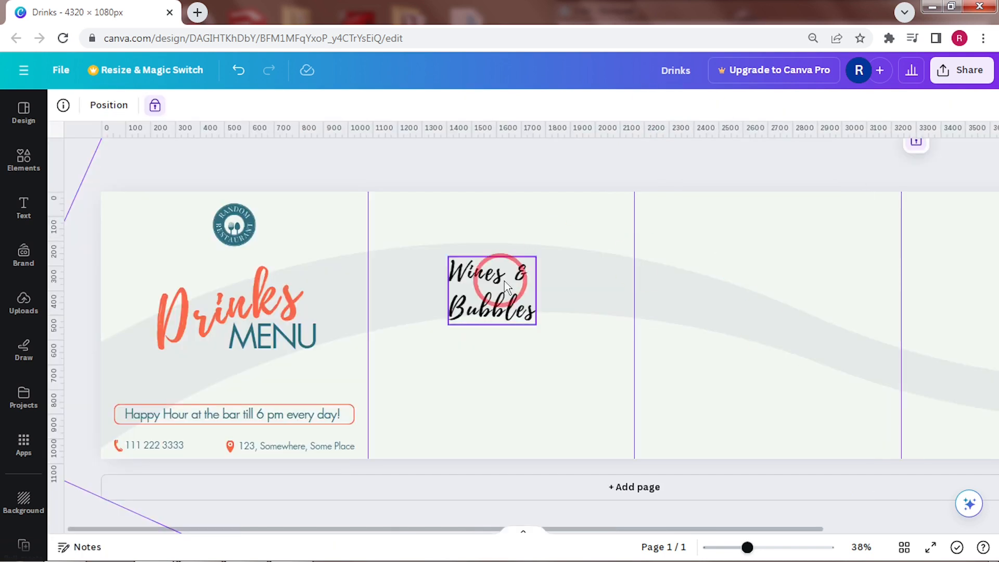
Move the Wines & Bubbles heading to the second section's upper left and set its line spacing to 1.23
drag(495, 285, 428, 242)
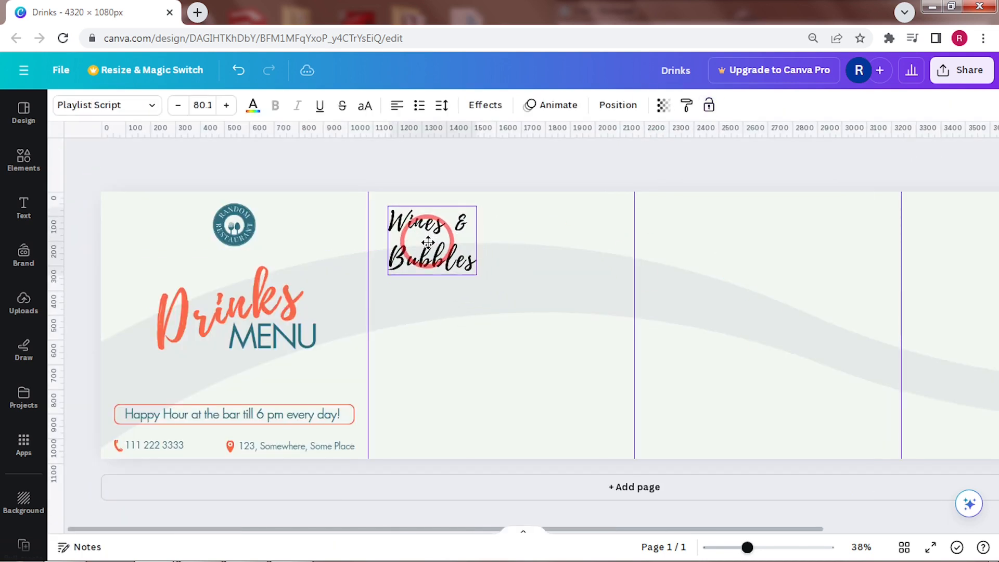
click(442, 104)
click(503, 205)
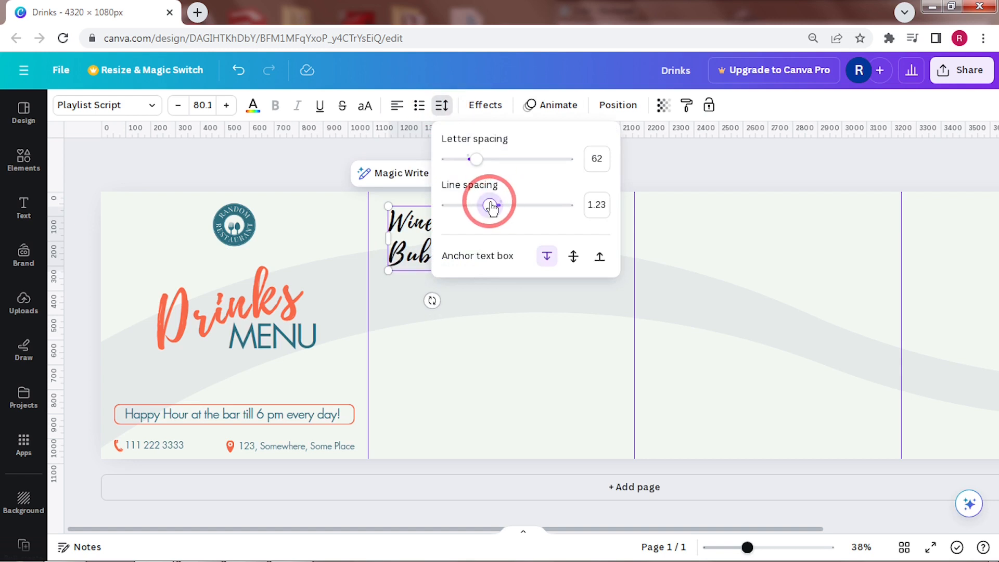
click(460, 346)
Duplicate the Happy Hour text below the heading and replace it with the lines Lorem, Ipsum, Dolor sit, Amet and Consectetur
click(239, 412)
click(259, 373)
drag(270, 415, 531, 287)
text(Lorem Ipsum Dolor sit Amet Consectetur)
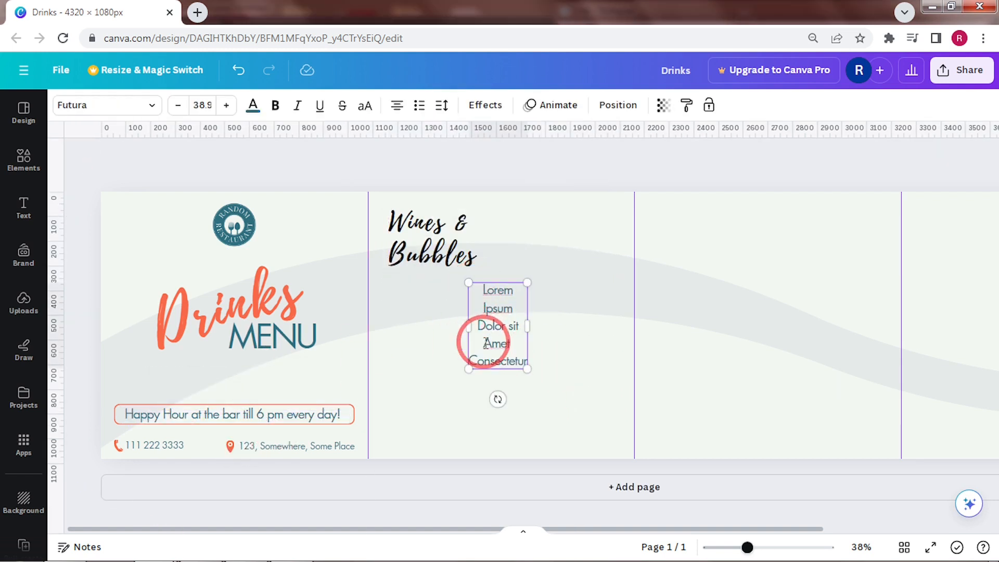
click(577, 297)
Left-align the item list under the heading at size 41, with letter spacing 78 and line spacing 1.25
drag(496, 325, 415, 319)
click(397, 105)
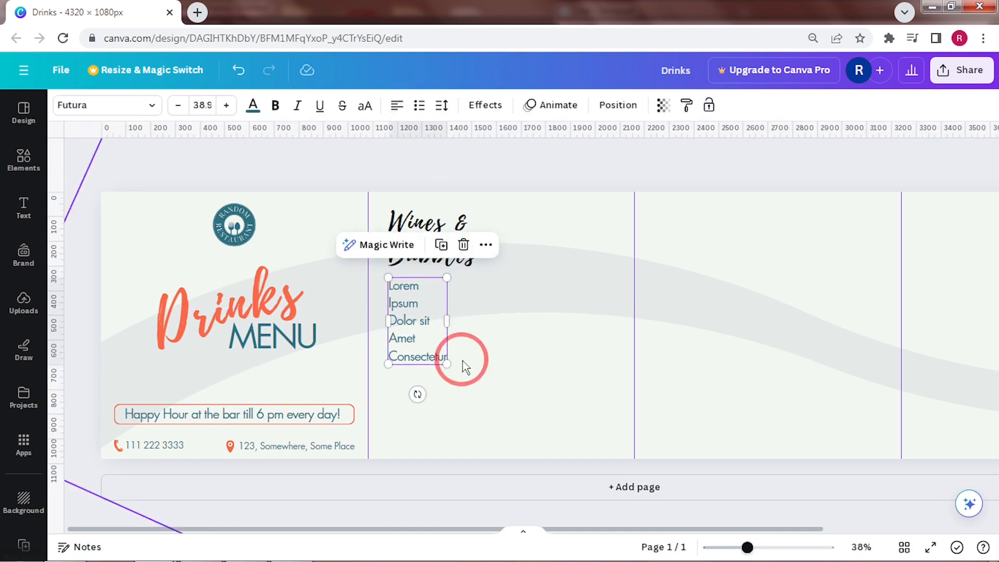
click(441, 106)
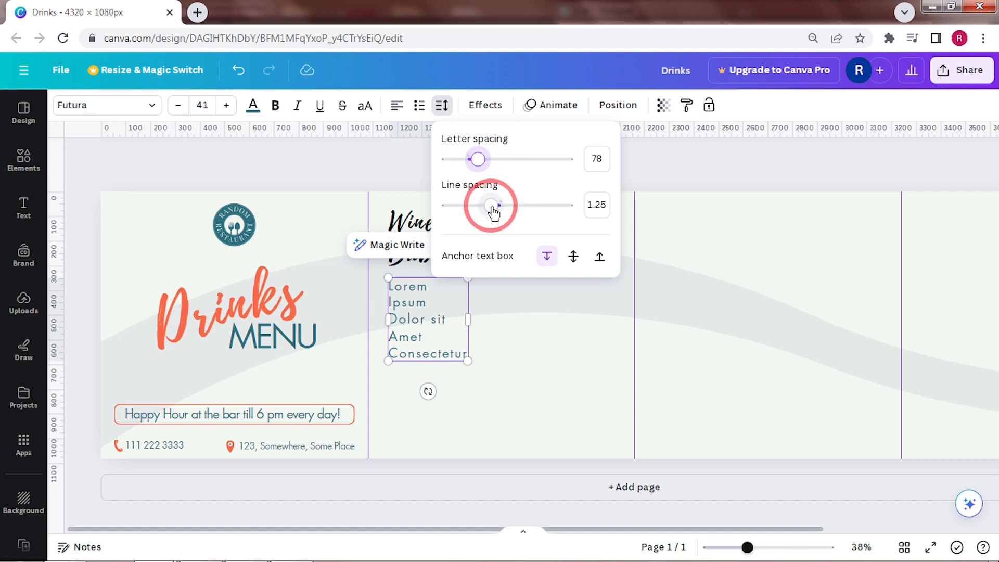
drag(468, 320, 522, 315)
click(517, 397)
Duplicate the item list beside itself and replace the copy with five prices alternating between $ 1.50 and $ 2.50
click(442, 318)
click(455, 245)
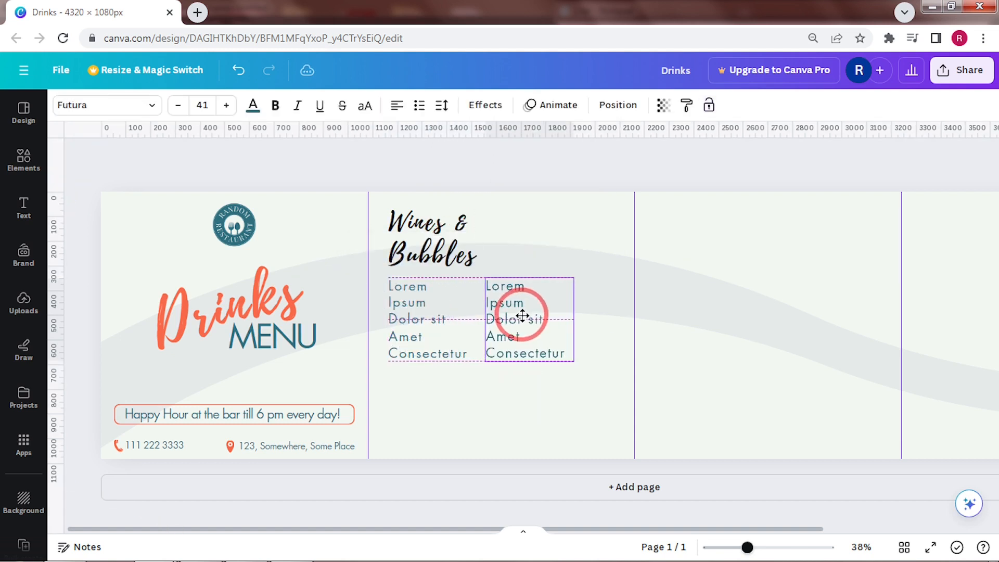
double_click(504, 287)
text($ 1.50)
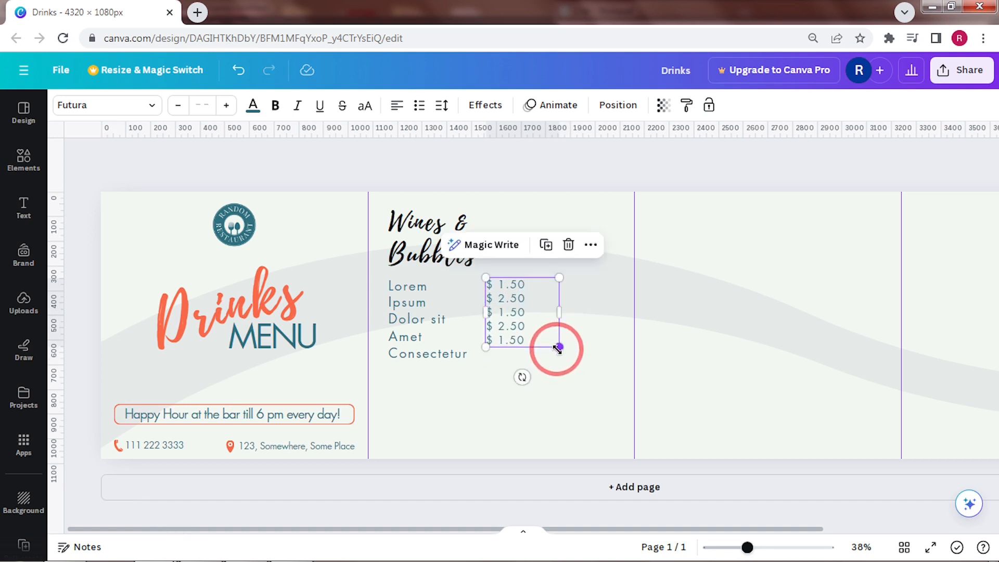
Adjust the price column's line spacing to match the item rows, right-align it and move it closer to the items
click(441, 105)
click(491, 211)
drag(541, 315, 533, 319)
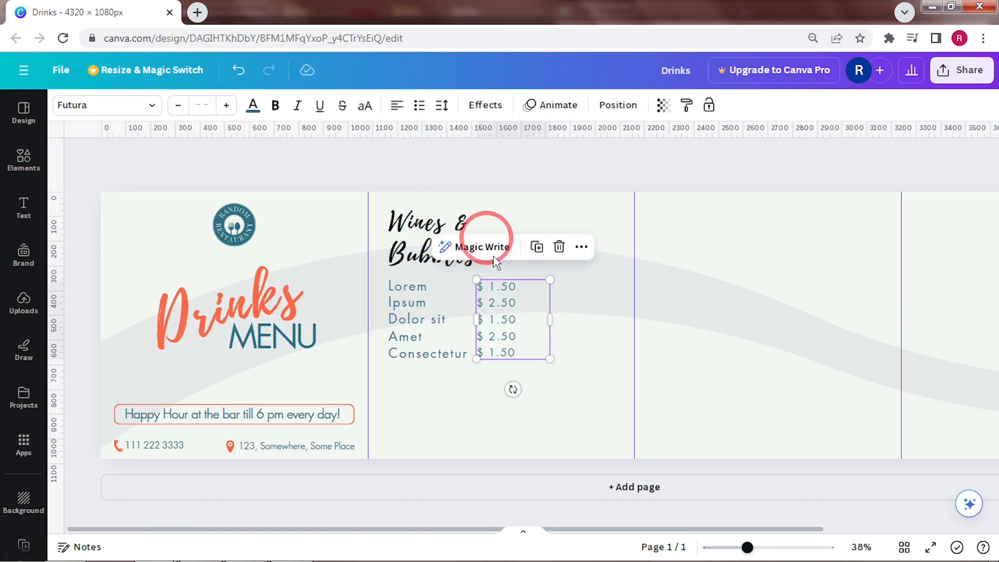
drag(522, 348, 517, 331)
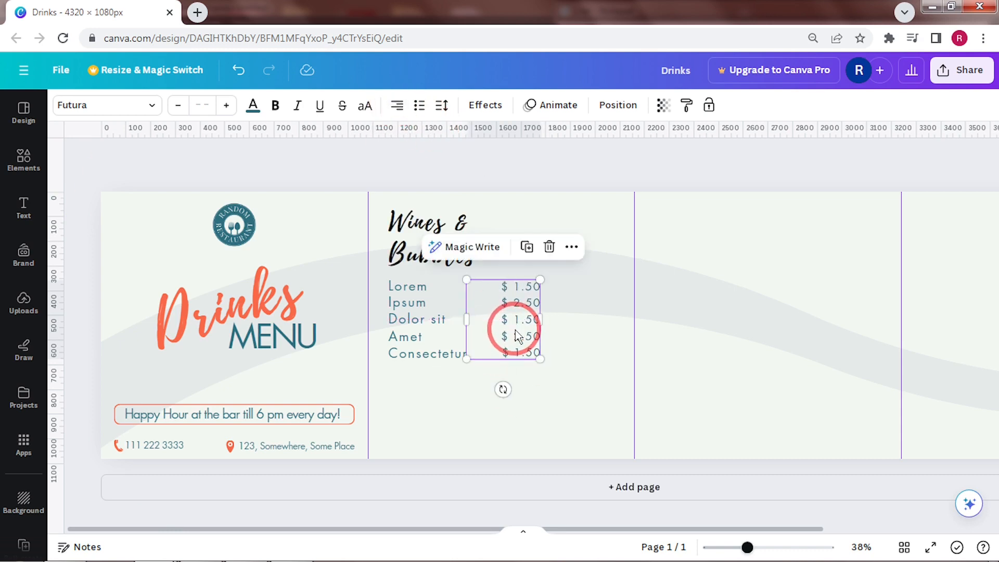
Shift the item list and the Wines & Bubbles heading slightly right, keeping their left edges aligned
drag(441, 336, 450, 335)
drag(424, 231, 440, 231)
drag(432, 330, 440, 330)
click(541, 400)
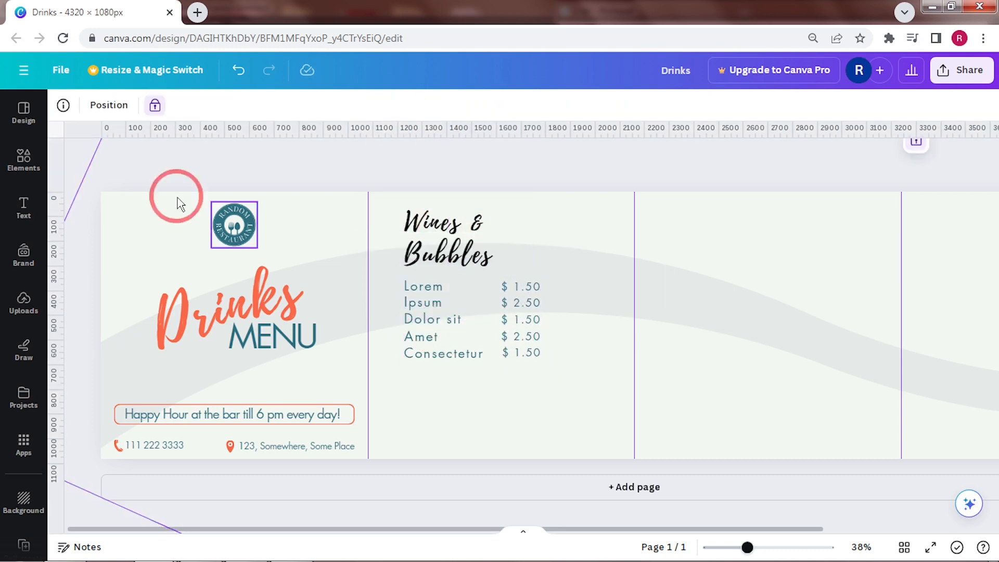
Search the elements for "Champagne" and show only the graphics
click(24, 162)
click(61, 108)
click(222, 113)
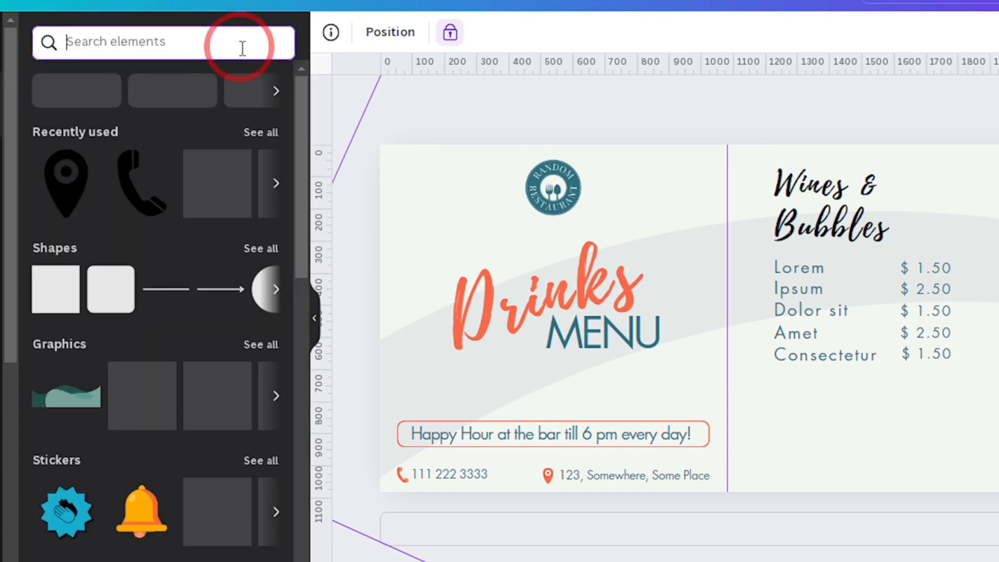
text(Champagne)
key(Return)
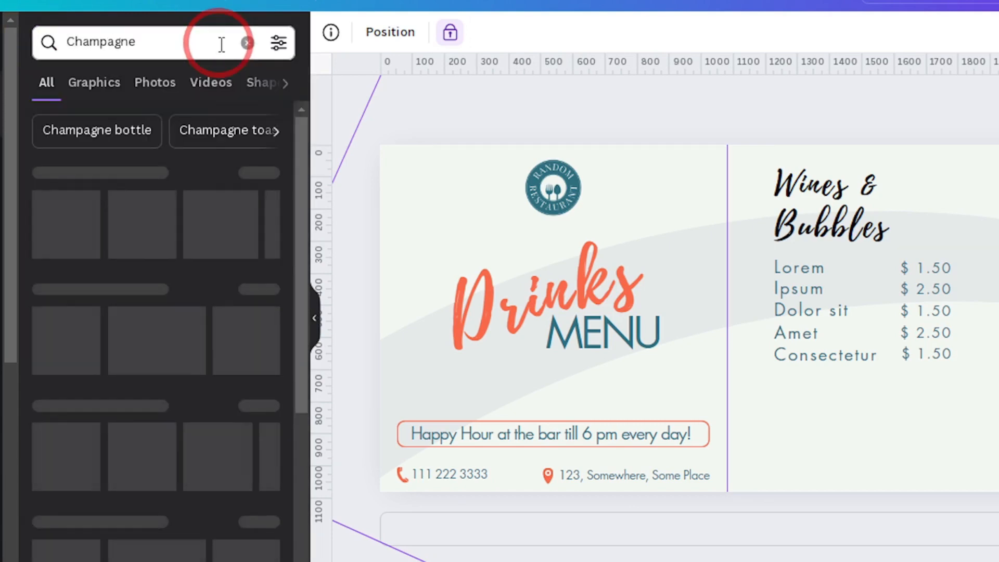
click(261, 168)
scroll(297, 232, down, 1)
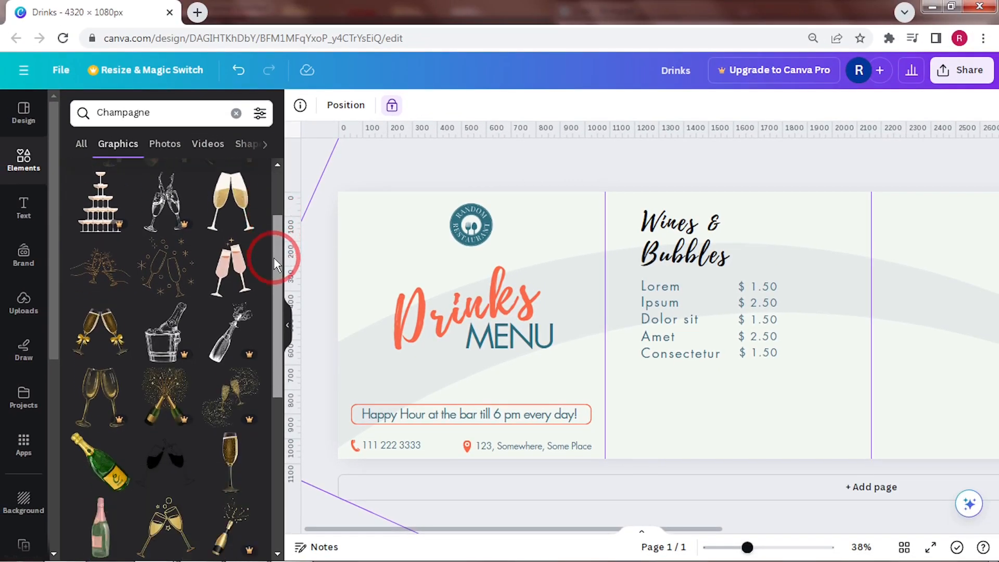
Insert the green champagne bottle with the pink label and the pink toasting glasses from its recommendations
drag(273, 258, 278, 377)
click(98, 276)
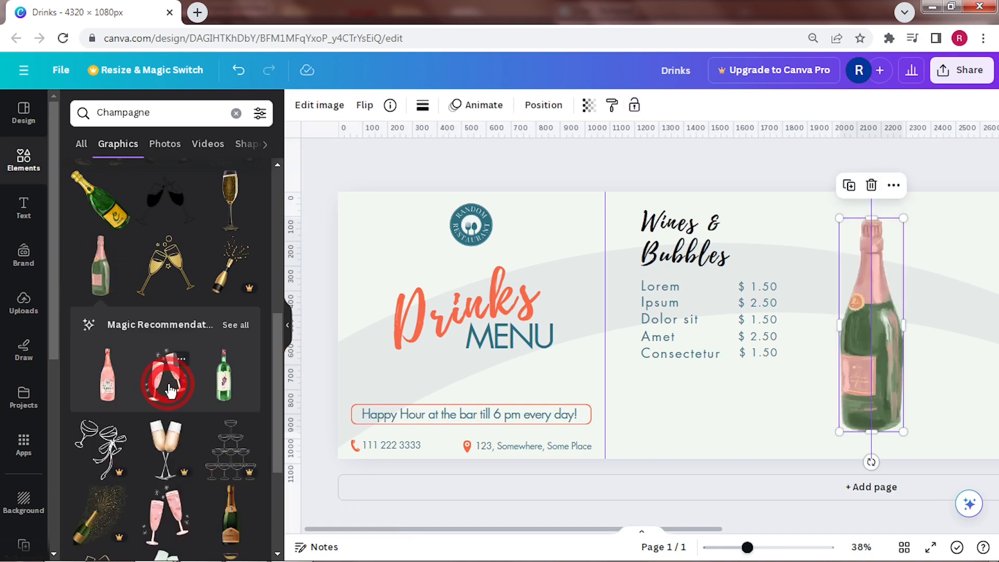
click(111, 387)
Insert the pink rosé bottle and the green wine bottle with grapes from the full list of recommendations
click(247, 329)
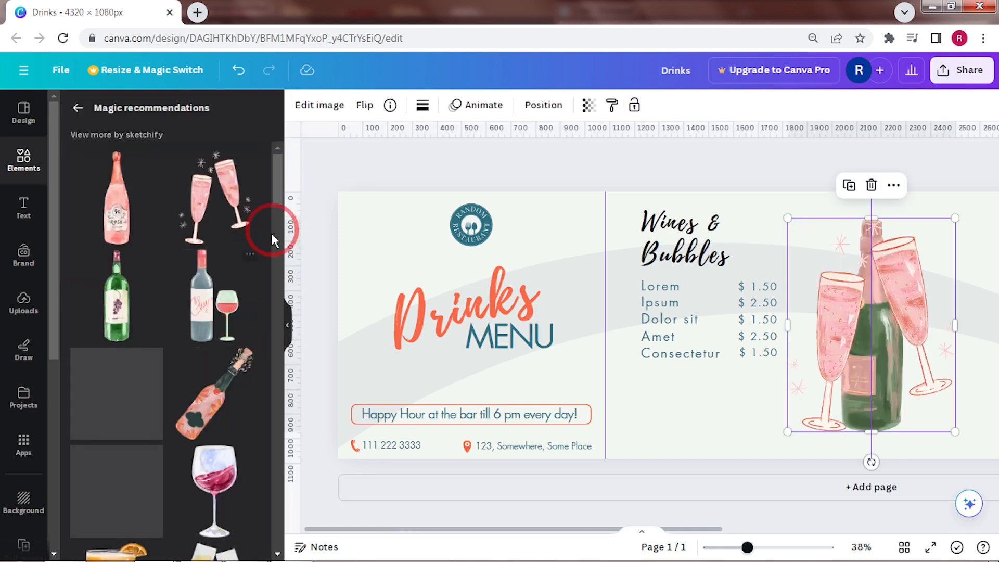
mouse_move(277, 180)
mouse_down()
mouse_move(281, 194)
mouse_move(276, 174)
mouse_up()
click(104, 206)
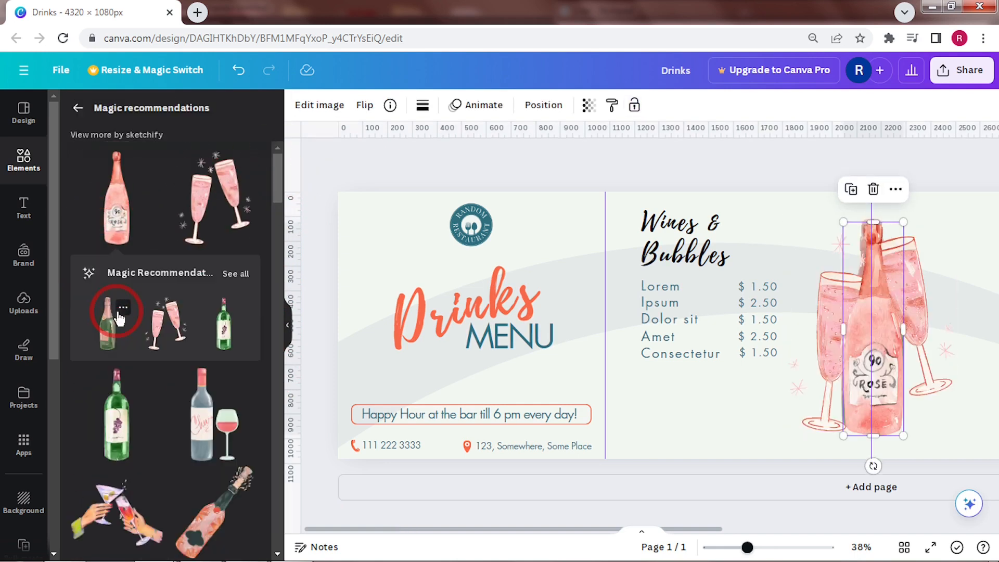
click(132, 458)
click(289, 323)
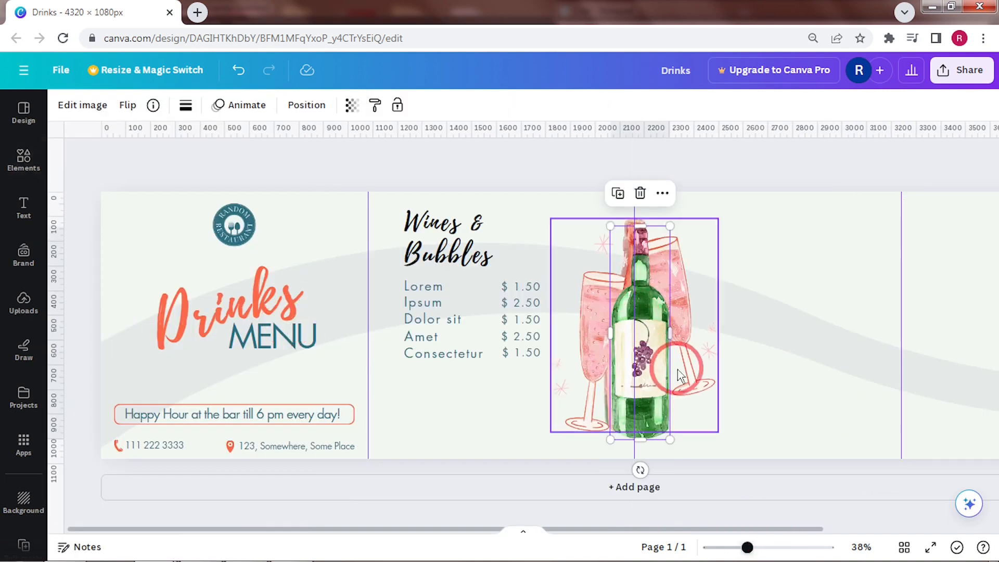
Spread the stacked illustrations apart, with the bottles in the third section and the glasses in the second
drag(660, 359, 870, 351)
drag(645, 370, 489, 402)
drag(648, 373, 754, 380)
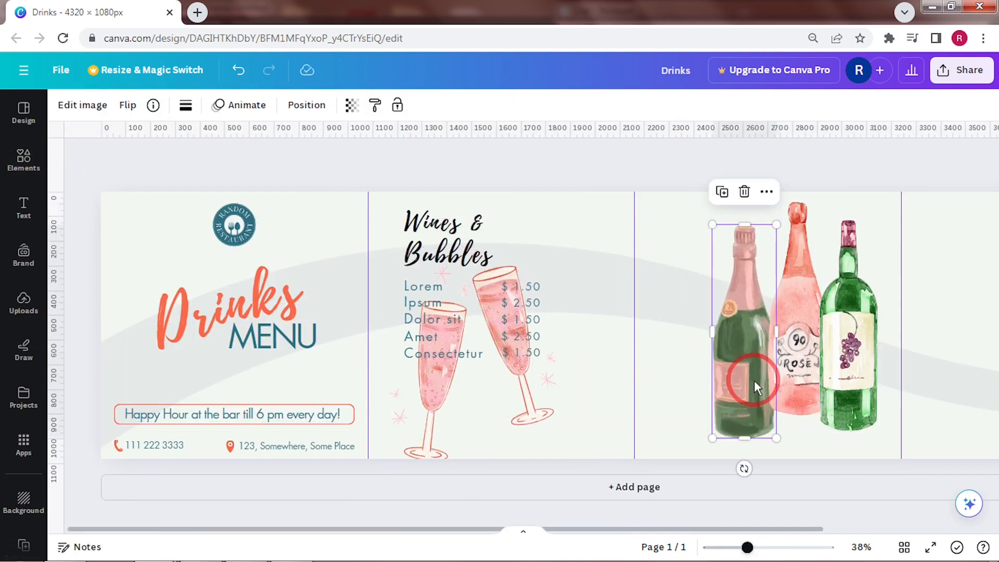
Tilt the champagne and green wine bottles slightly and arrange all three bottles in an overlapping cluster
drag(744, 470, 756, 469)
click(846, 401)
drag(849, 462, 832, 461)
drag(839, 380, 830, 403)
drag(854, 451, 852, 444)
drag(843, 384, 855, 381)
drag(795, 345, 804, 317)
drag(769, 378, 774, 387)
Move the toasting glasses over to the bottle cluster and flip them horizontally
drag(522, 326, 732, 317)
click(128, 105)
click(152, 139)
Rotate and shrink the toasting glasses to fit in front of the bottles and nudge the green wine bottle closer
drag(684, 486, 720, 481)
drag(633, 473, 651, 428)
drag(701, 304, 733, 352)
drag(756, 486, 732, 490)
drag(764, 336, 790, 333)
drag(853, 365, 838, 378)
Shrink the bottles and glasses together and move them to the second section's lower right, overlapping the section border
drag(872, 489, 694, 292)
drag(877, 464, 805, 372)
drag(777, 307, 639, 388)
click(727, 419)
drag(548, 386, 551, 411)
Move the grouped item and price list closer to the heading, raise the glasses slightly and nudge the green bottle left
click(518, 321)
drag(471, 339, 470, 329)
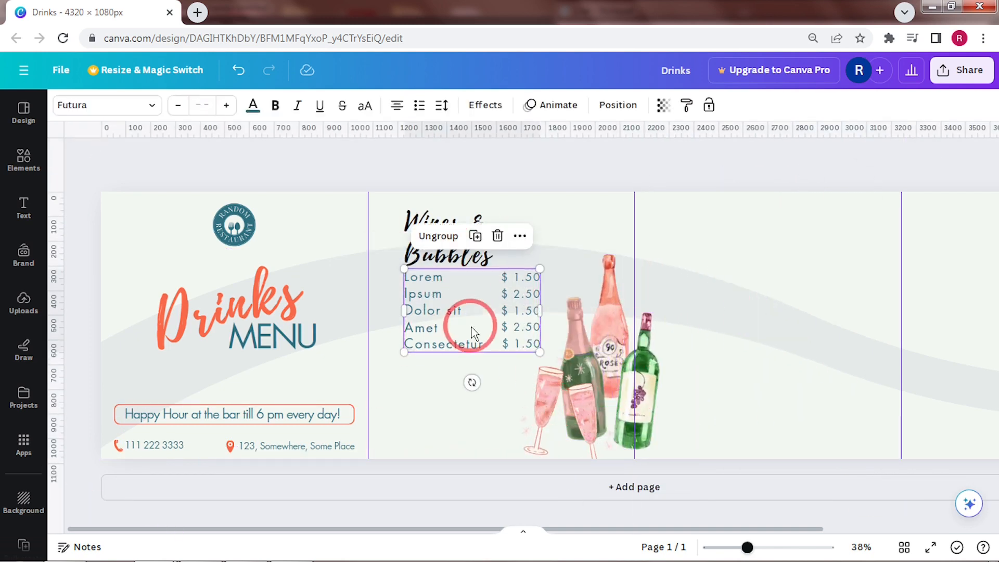
click(570, 407)
drag(570, 408, 572, 392)
drag(634, 392, 630, 392)
Recolour the Wines & Bubbles heading in the menu's orange
click(385, 244)
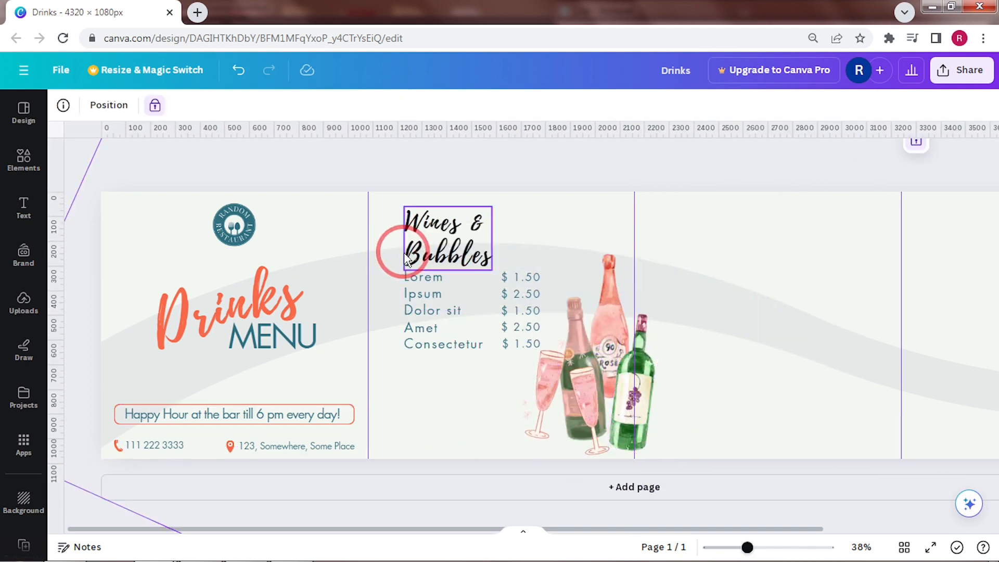
click(265, 104)
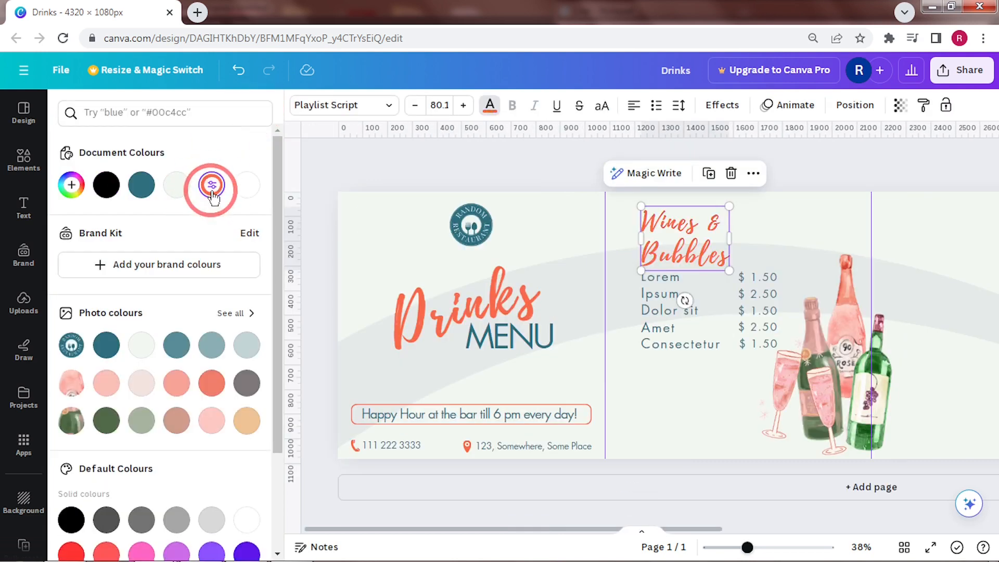
click(712, 403)
key(ctrl+z)
Duplicate the Wines & Bubbles heading and price list into the third section's lower half and retitle the copy Beers & Ciders
drag(693, 528, 816, 530)
click(341, 172)
drag(302, 164, 368, 338)
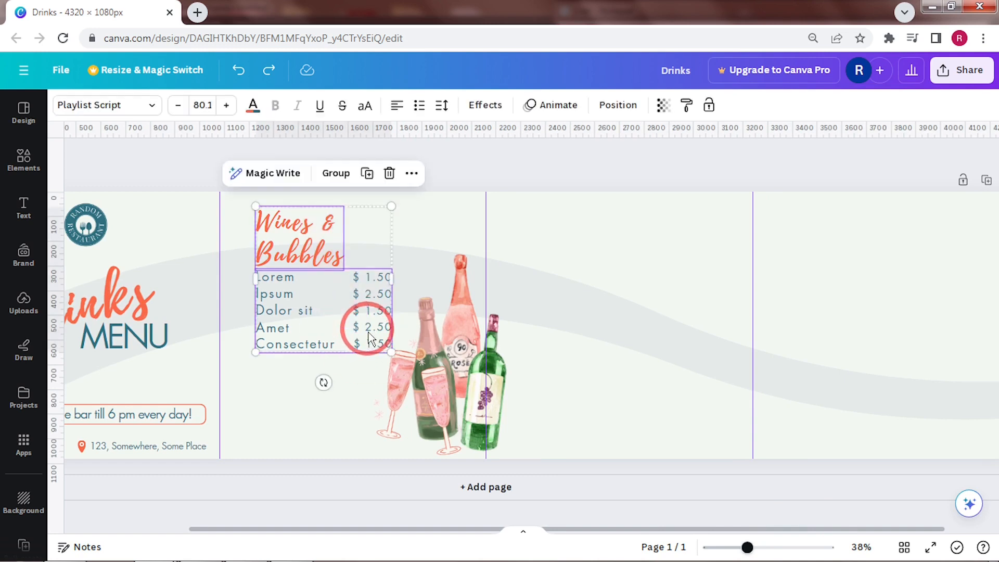
click(367, 173)
drag(328, 296, 595, 389)
click(695, 338)
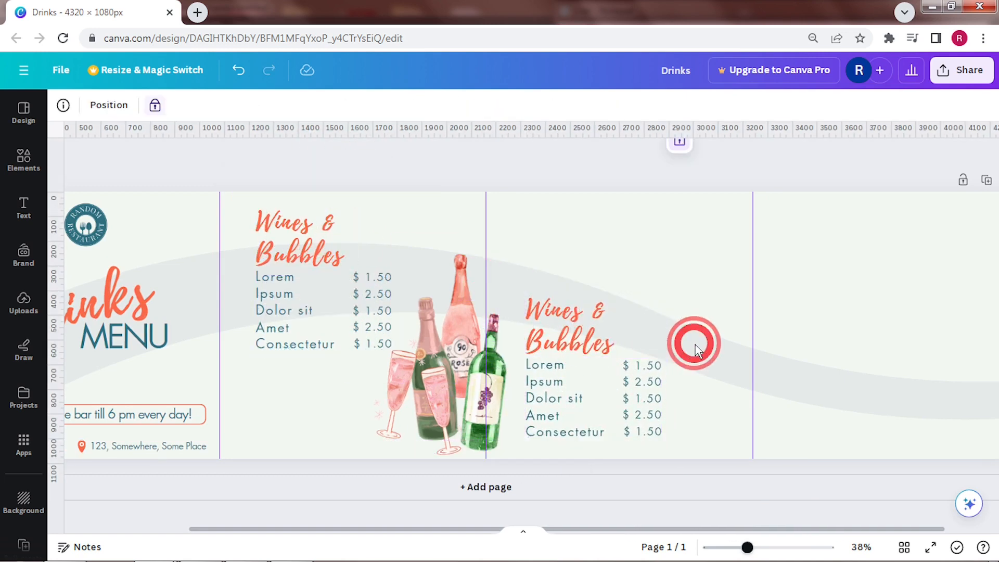
click(565, 341)
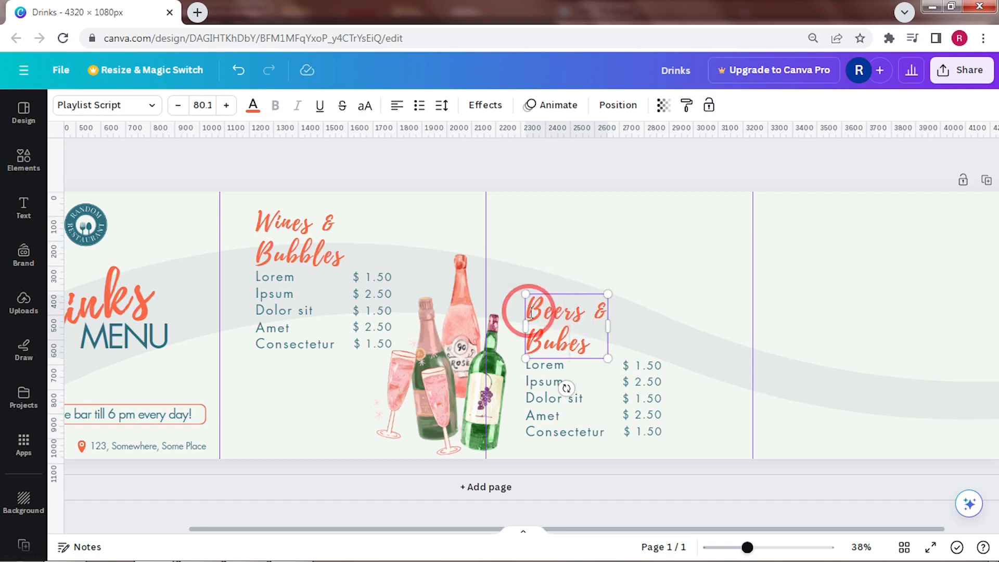
click(697, 297)
Search the graphics for "beer fest" and add the illustration of two beer glasses with a blue-labelled bottle
click(24, 157)
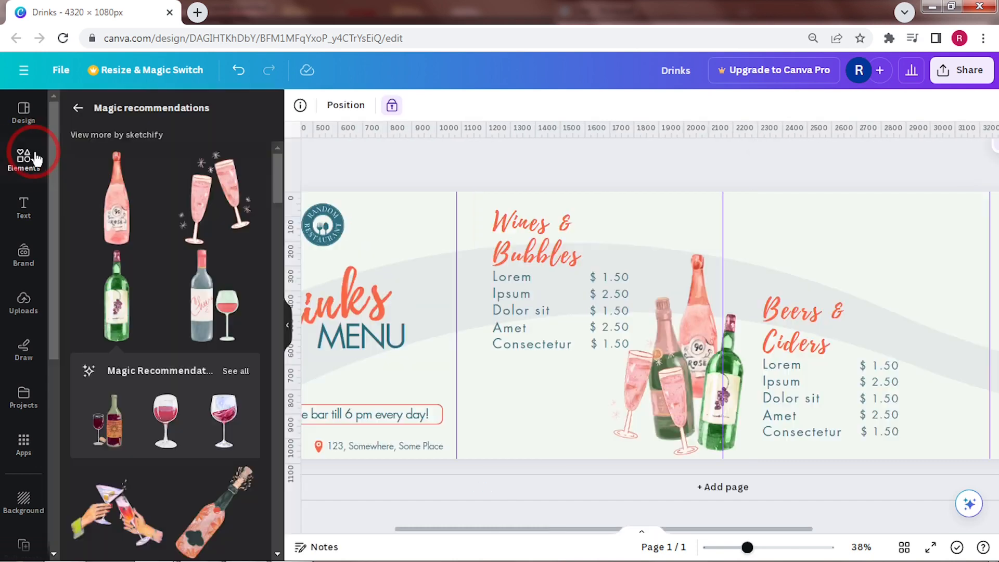
click(78, 106)
click(238, 117)
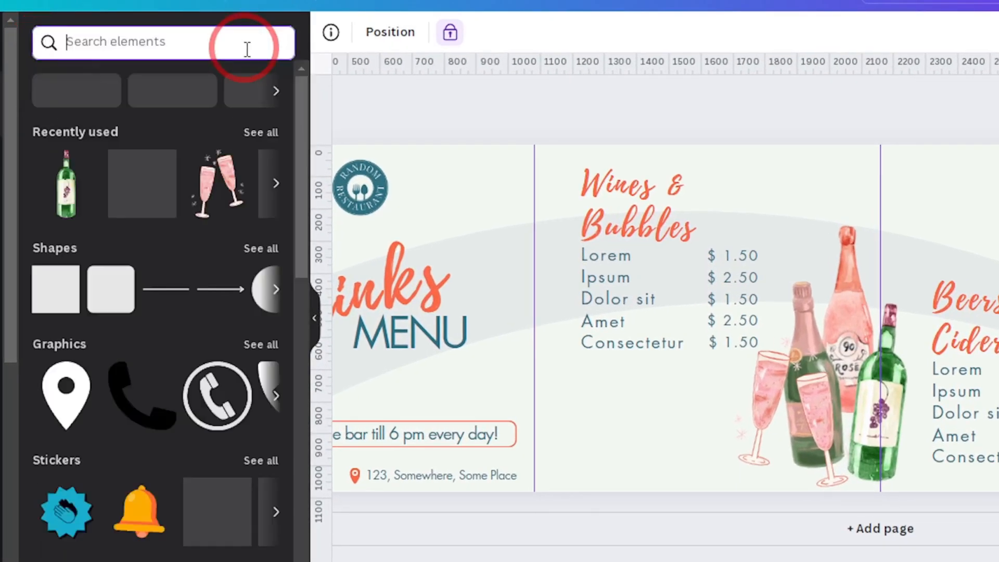
text(beer fest)
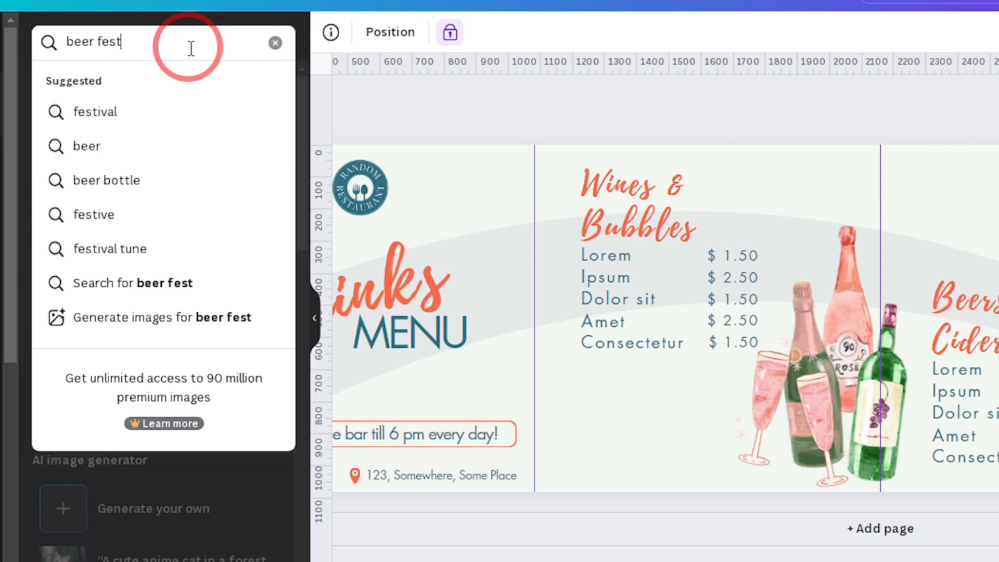
key(Return)
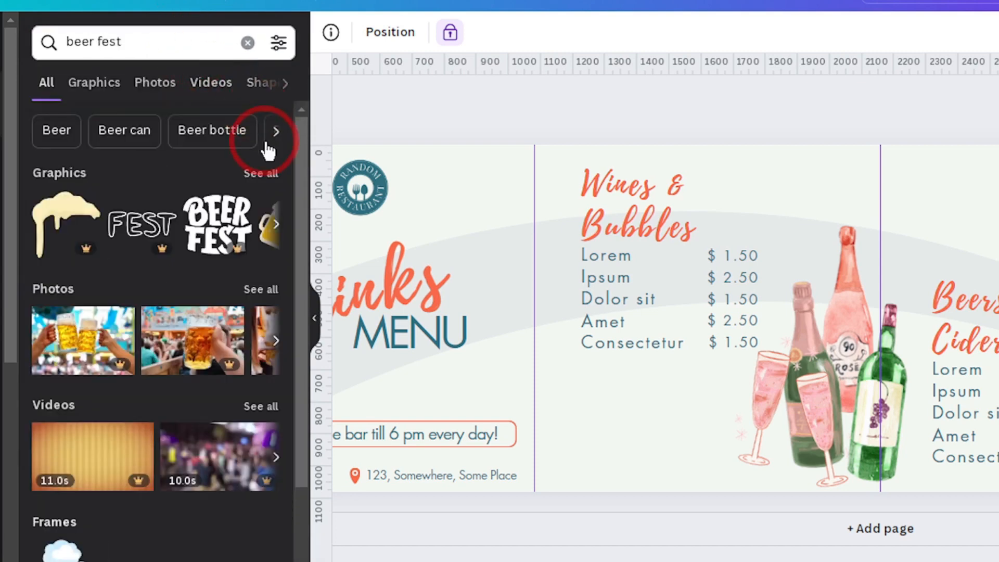
click(266, 172)
drag(301, 167, 250, 331)
click(250, 332)
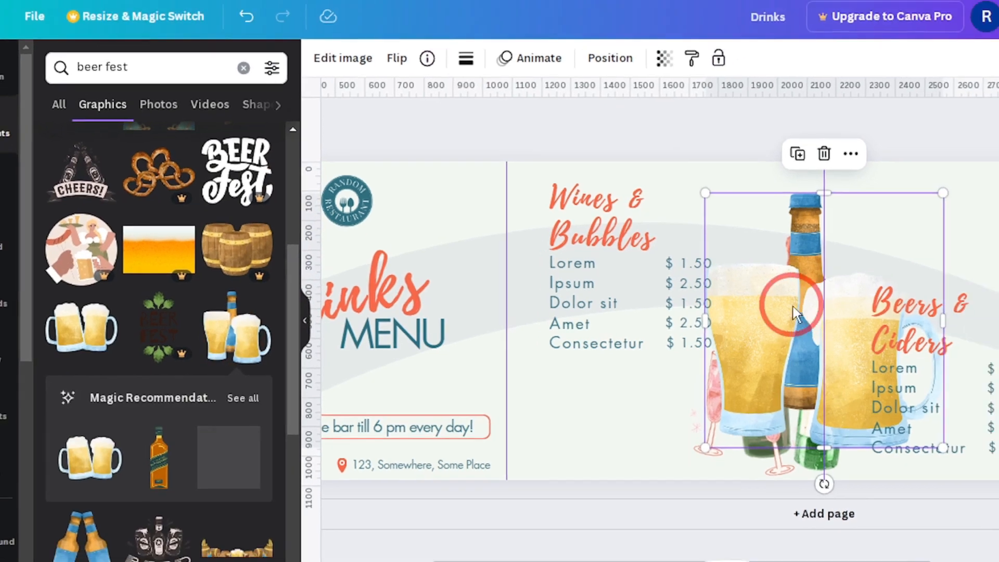
Move the beer illustration to the third section's upper right and shrink it so it overlaps the border with the fourth section
drag(791, 312, 943, 269)
drag(795, 529, 971, 532)
drag(790, 390, 713, 313)
drag(644, 260, 660, 303)
drag(607, 219, 595, 207)
drag(667, 300, 669, 302)
mouse_move(731, 207)
mouse_down()
mouse_move(738, 201)
mouse_move(729, 211)
mouse_up()
click(774, 260)
Rotate the grey background wave slightly clockwise and lock it in place
drag(747, 547, 720, 547)
click(549, 259)
click(864, 463)
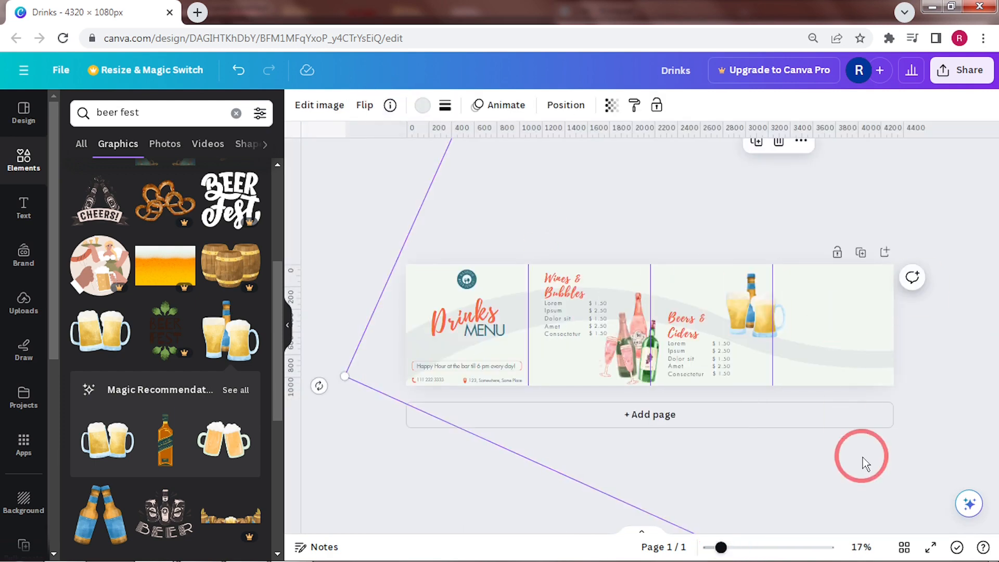
drag(319, 385, 796, 485)
click(417, 496)
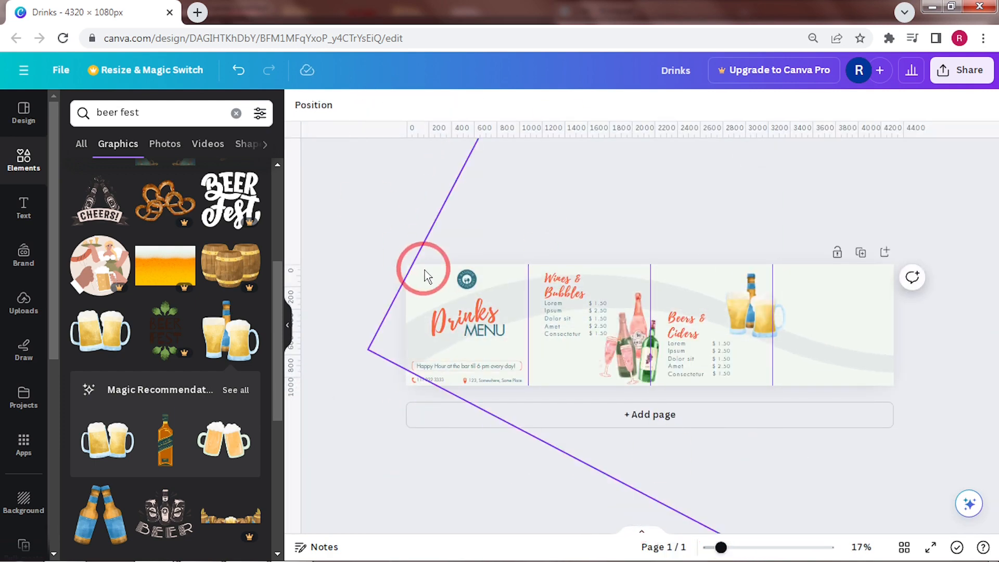
click(425, 270)
click(657, 105)
click(817, 218)
Replace the element search with "cocktail" and list the matching graphics
drag(721, 547, 745, 548)
drag(801, 529, 925, 529)
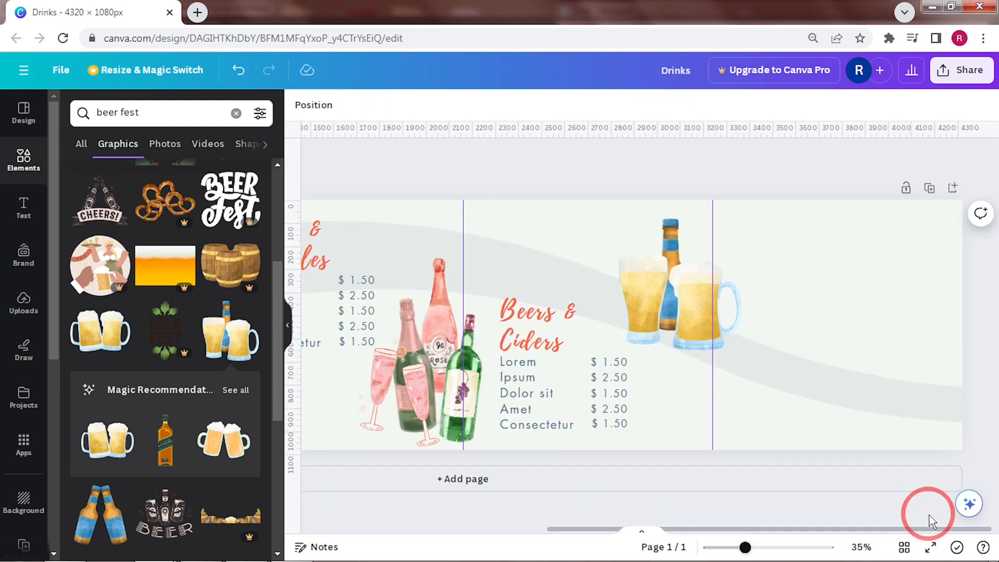
click(236, 113)
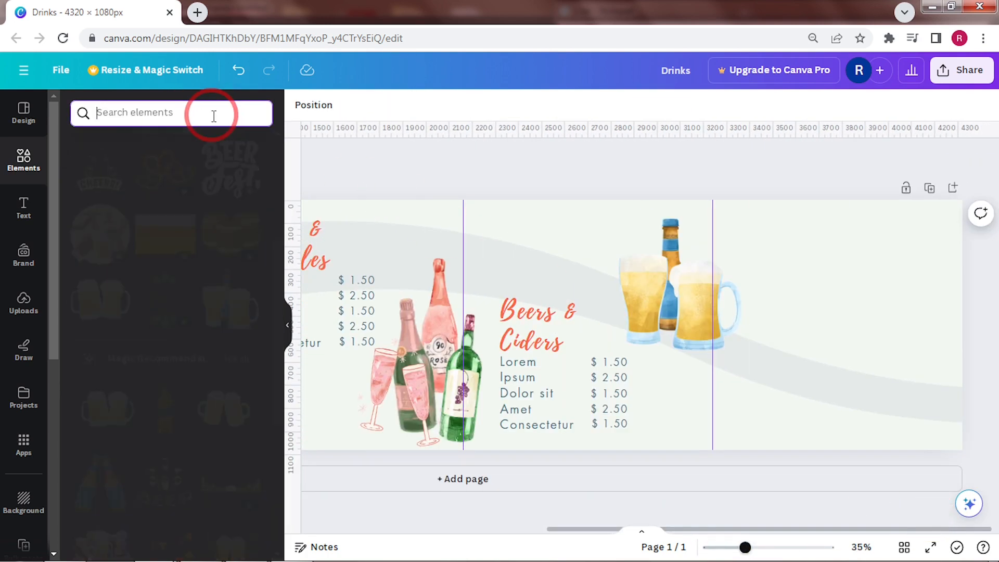
text(cocktail)
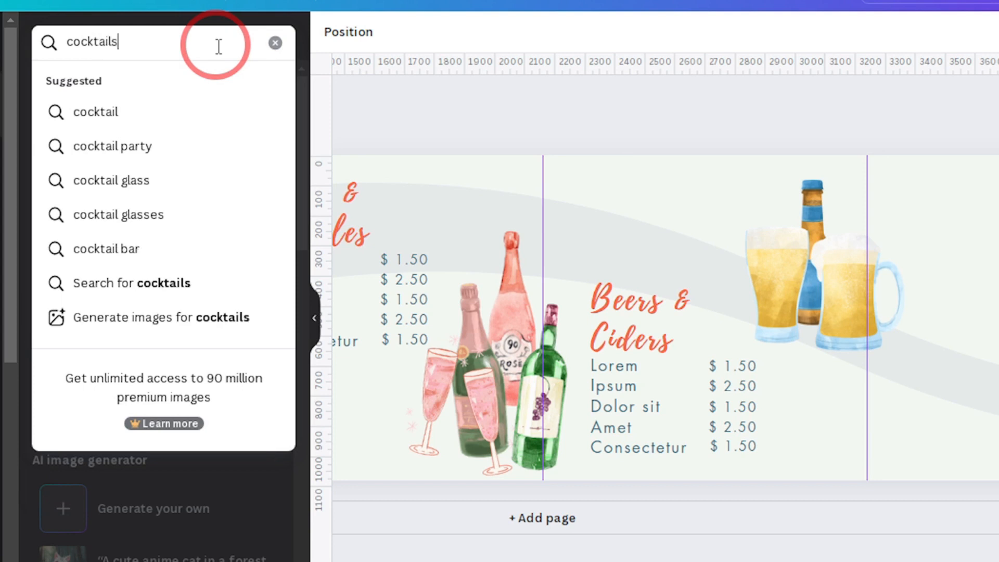
key(Return)
click(259, 125)
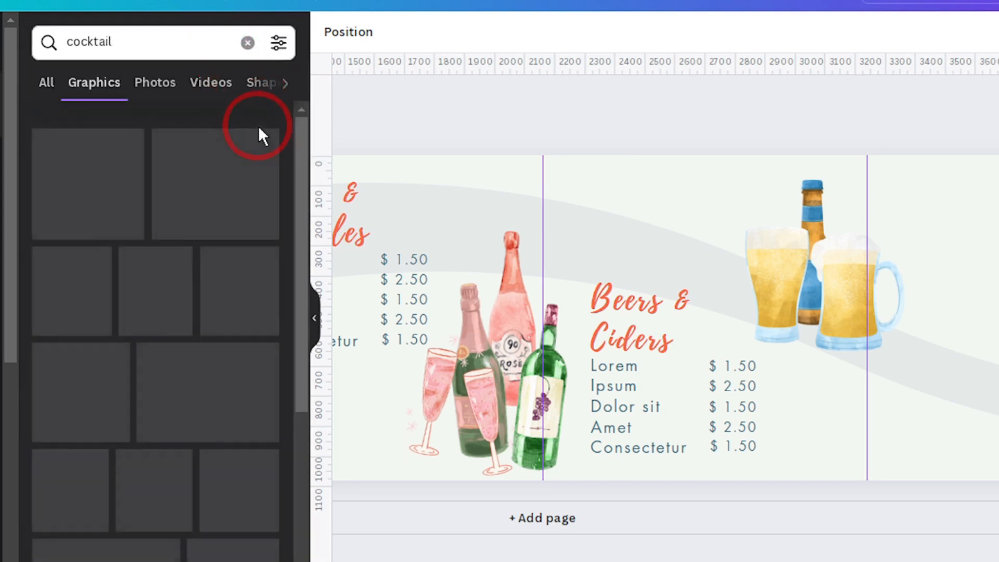
Add the orange cocktail, the green margarita and a pink martini from the green cocktail's recommendations
click(64, 327)
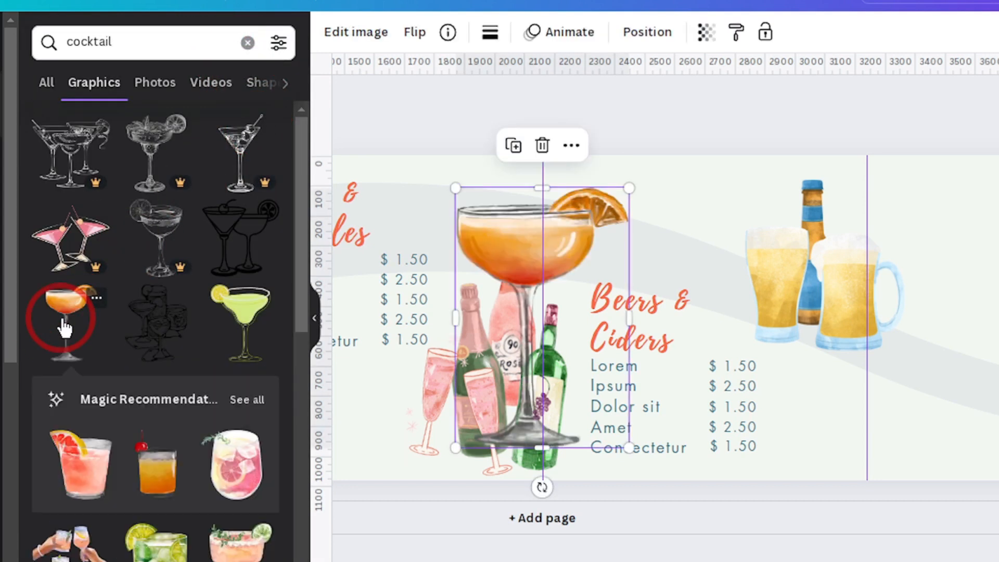
click(255, 307)
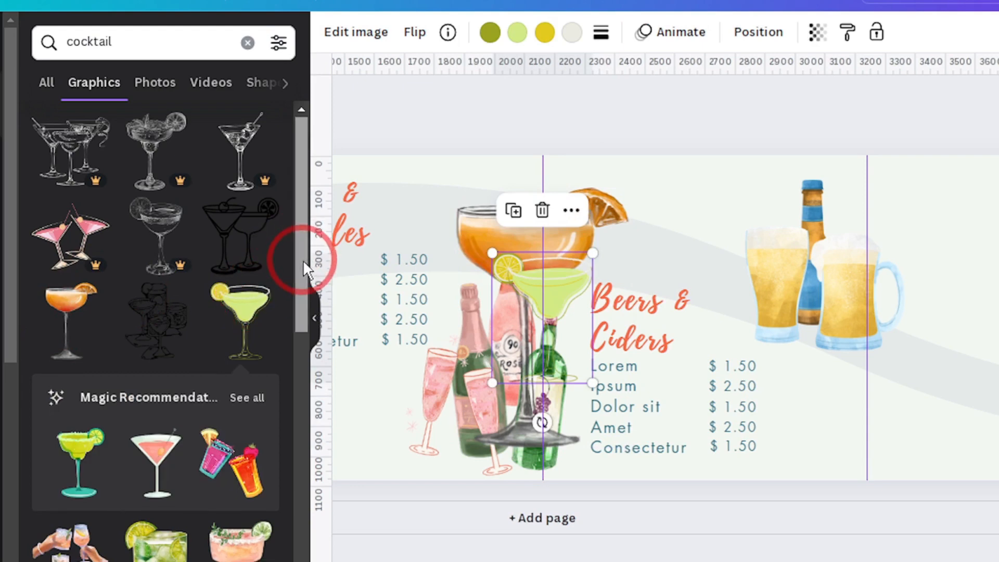
scroll(291, 281, down, 1)
click(242, 339)
click(225, 149)
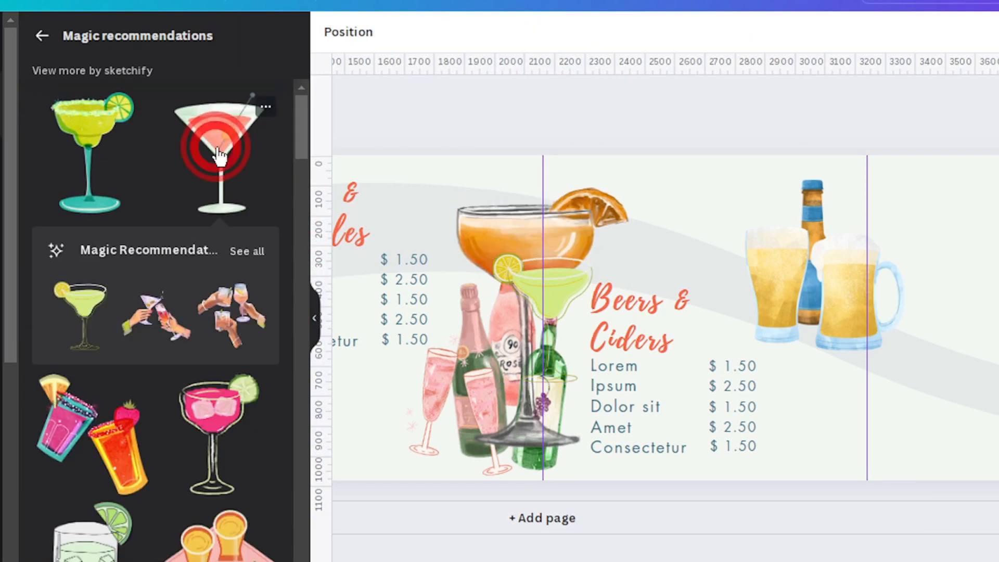
Move the pink martini, green margarita and orange cocktail from the middle of the page into the fourth section
drag(617, 281, 998, 308)
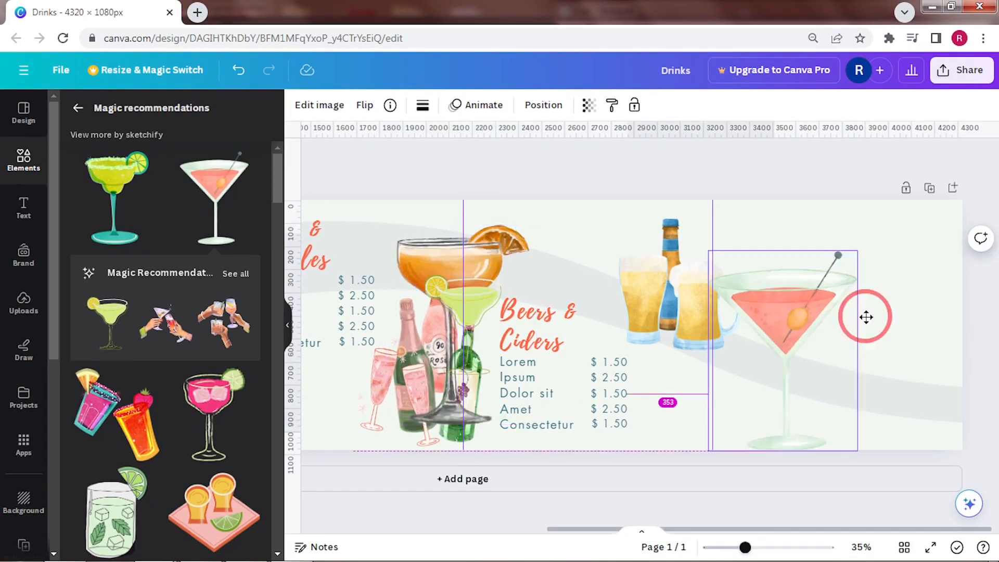
drag(866, 317, 910, 295)
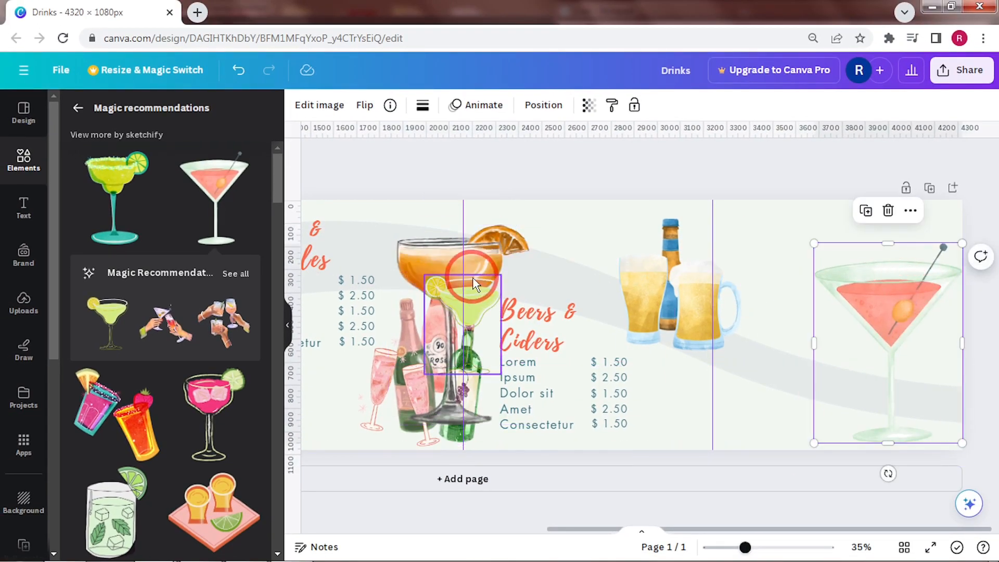
drag(474, 283, 843, 373)
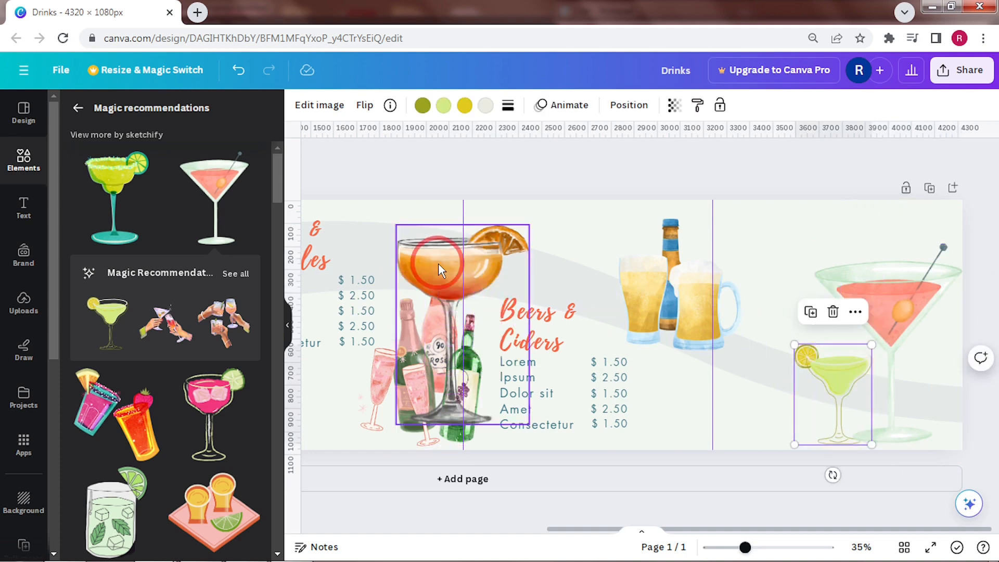
drag(439, 269, 781, 284)
Shrink the orange cocktail and pink martini, enlarge the green margarita slightly, and line the three up in the fourth section's lower half
drag(870, 240, 810, 338)
drag(766, 350, 788, 350)
click(853, 291)
drag(813, 243, 869, 318)
drag(924, 356, 912, 351)
drag(919, 354, 924, 350)
click(838, 372)
drag(871, 344, 880, 334)
drag(849, 373, 877, 373)
Flip the orange cocktail horizontally, move it closer to the green margarita and enlarge it slightly
click(789, 365)
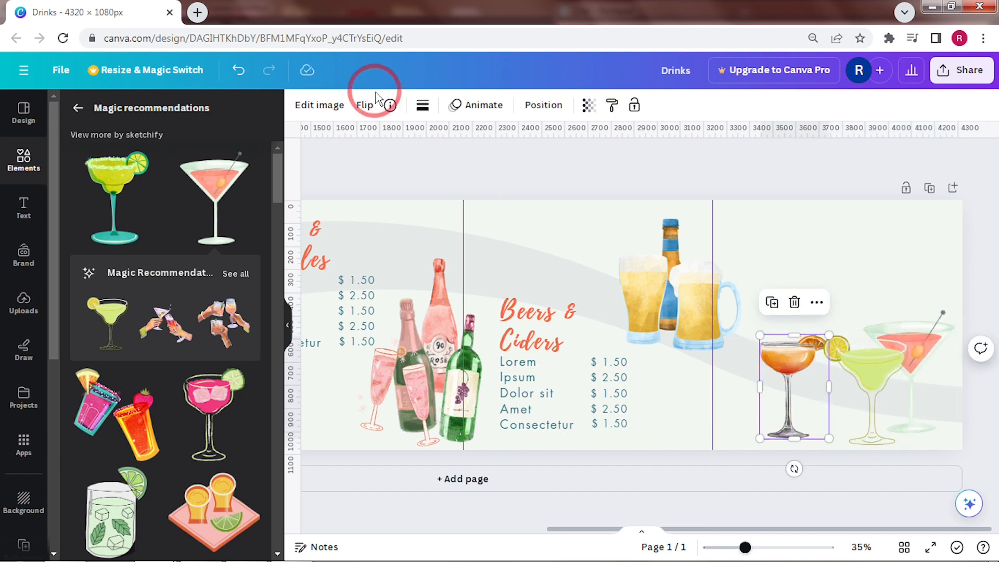
click(367, 105)
click(399, 137)
drag(804, 376, 824, 377)
drag(780, 335, 772, 326)
Fine-tune the sizes and positions of the three cocktails so they overlap as a tight cluster in the fourth section's lower right
drag(882, 379, 897, 379)
click(918, 338)
drag(922, 334, 917, 360)
click(287, 325)
click(887, 371)
drag(816, 350, 829, 359)
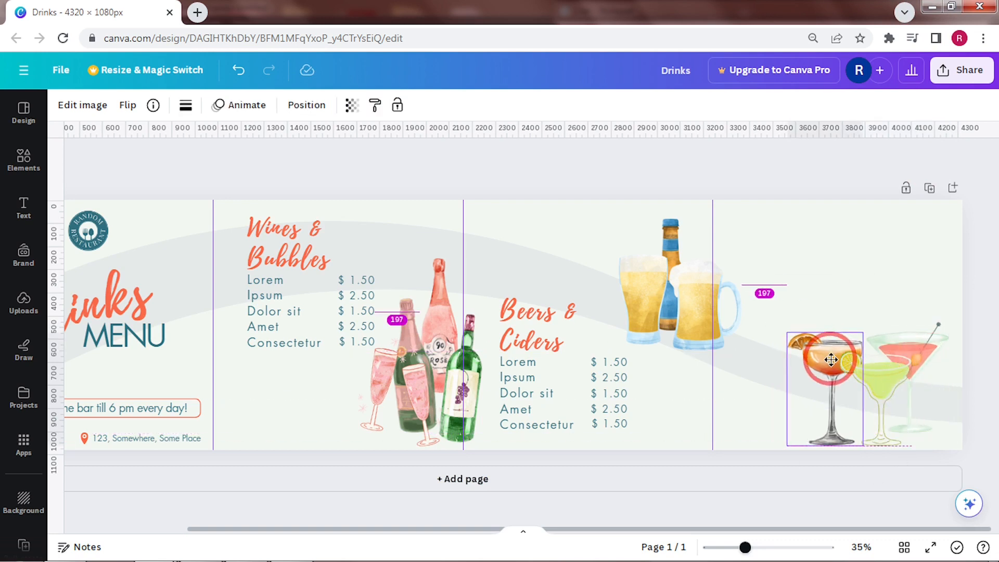
drag(786, 334, 792, 341)
drag(832, 431, 839, 424)
drag(799, 333, 803, 339)
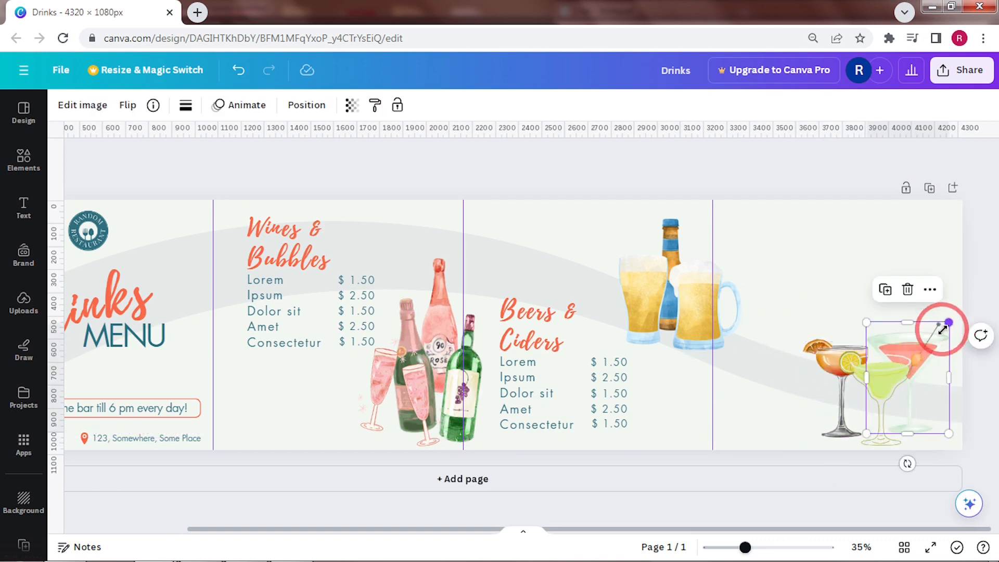
Duplicate the Beers & Ciders heading and price list and move the copy to the top of the fourth section
drag(647, 419, 512, 337)
click(607, 263)
drag(549, 397, 775, 300)
click(919, 263)
Retitle the fourth section's heading as Cocktails and place it directly above the price list
click(815, 214)
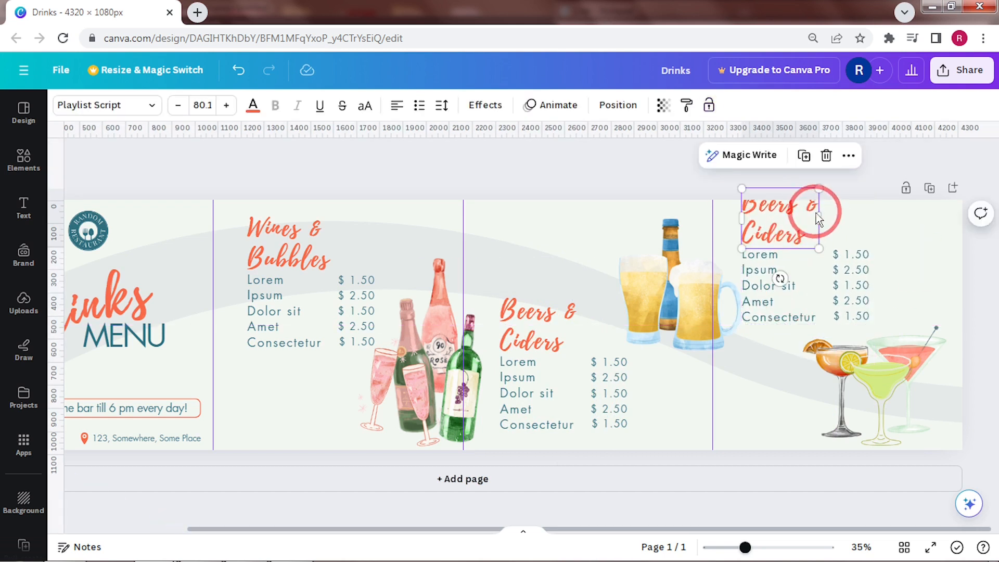
mouse_move(821, 215)
mouse_down()
mouse_move(872, 216)
mouse_move(820, 202)
mouse_move(822, 233)
mouse_up()
click(782, 204)
click(829, 206)
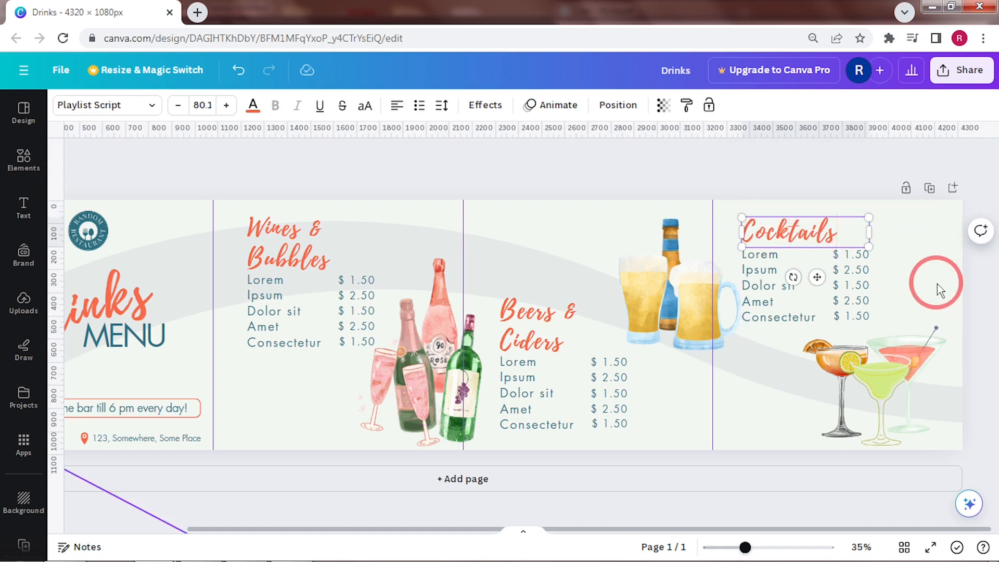
Shift the Cocktails heading and price list further right, and nudge the beer illustration slightly right
drag(937, 284, 812, 236)
drag(816, 283, 841, 283)
drag(693, 312, 705, 311)
click(772, 428)
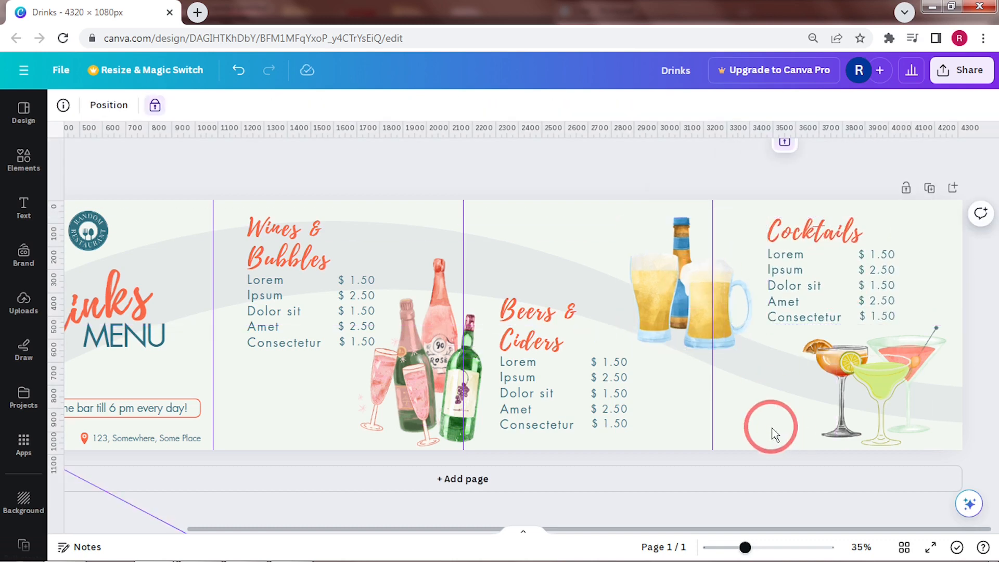
drag(923, 286, 827, 228)
drag(817, 295, 844, 294)
Right-align the Cocktails heading and nudge it slightly upward above its price list
click(844, 230)
click(400, 106)
click(400, 105)
drag(870, 230, 871, 227)
click(660, 493)
Search the element graphics for "down arrow"
drag(758, 530, 615, 533)
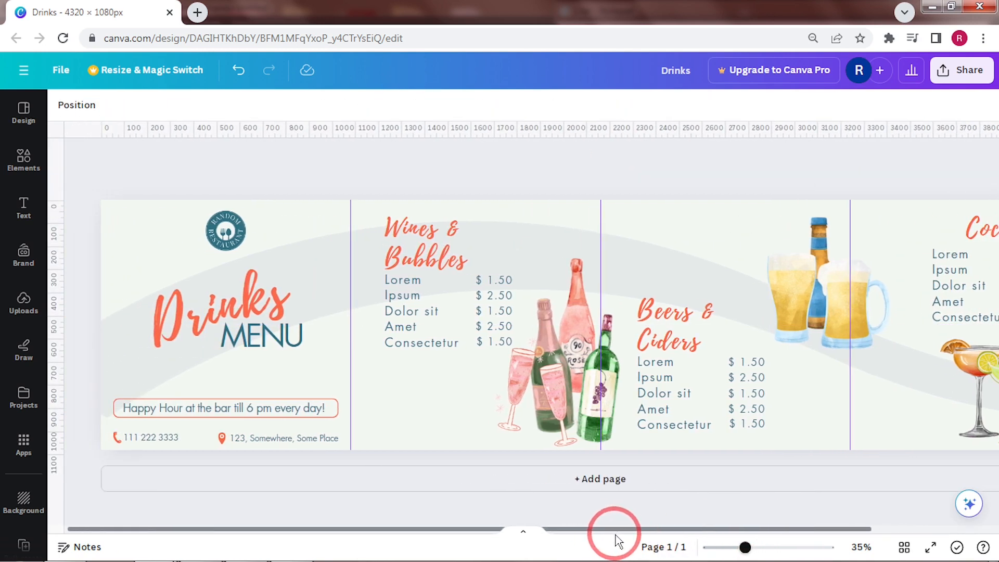
click(20, 169)
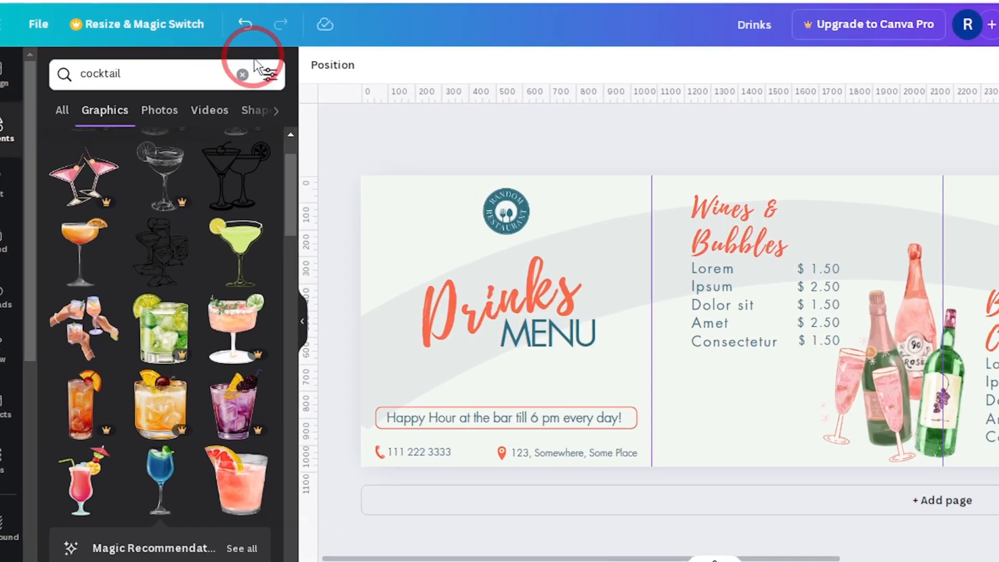
click(243, 113)
text(down)
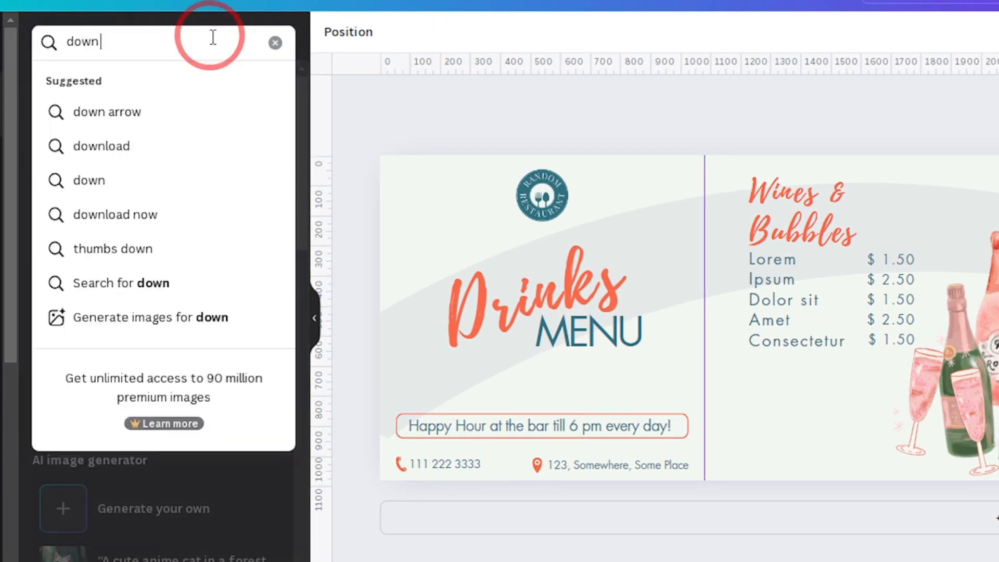
text( arrow)
key(Return)
click(264, 167)
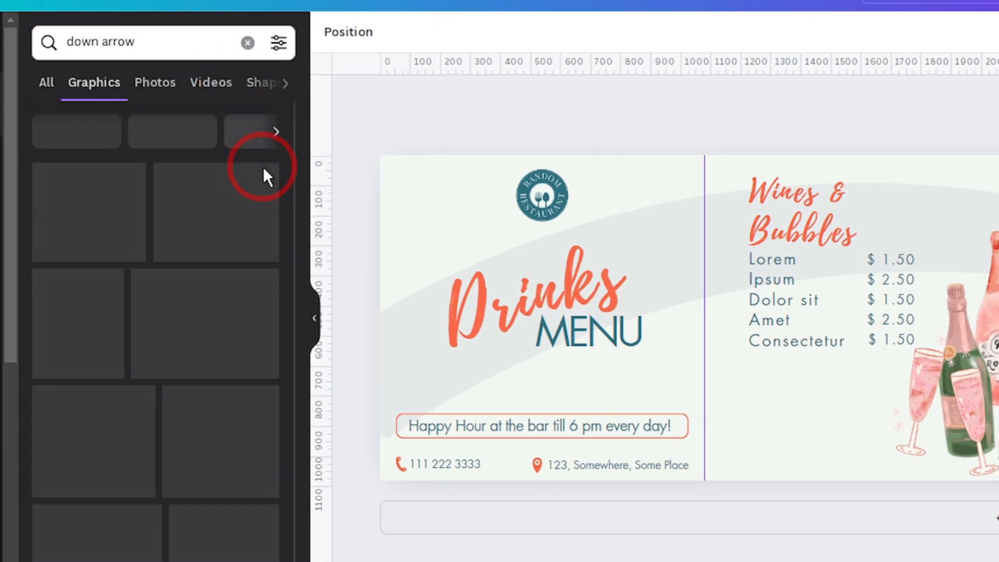
Add the plain black downward chevron and move it over the border between the cover and the second section
drag(299, 200, 299, 500)
click(256, 170)
drag(800, 328, 569, 341)
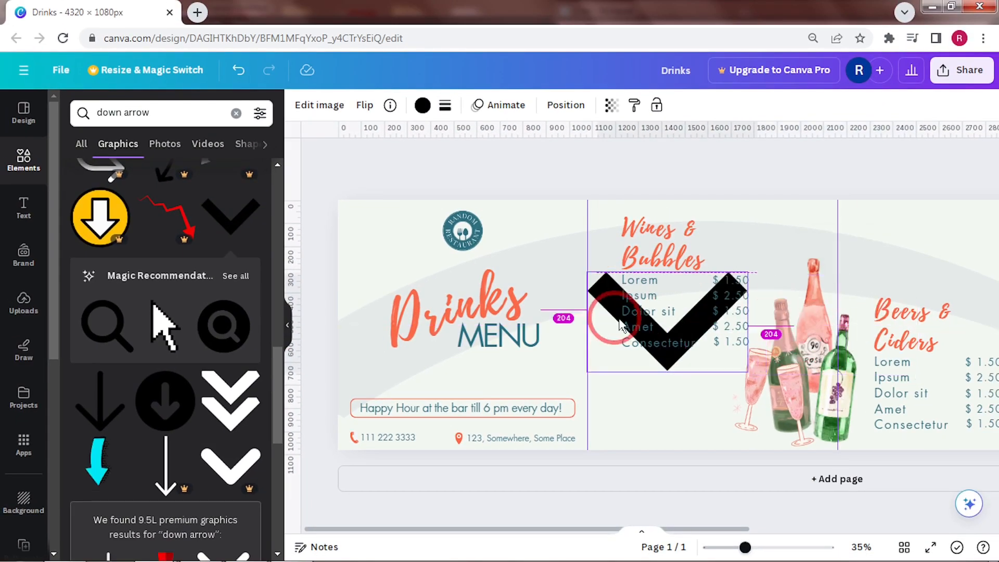
Recolour the chevron in the menu's orange and make it partly transparent
click(423, 109)
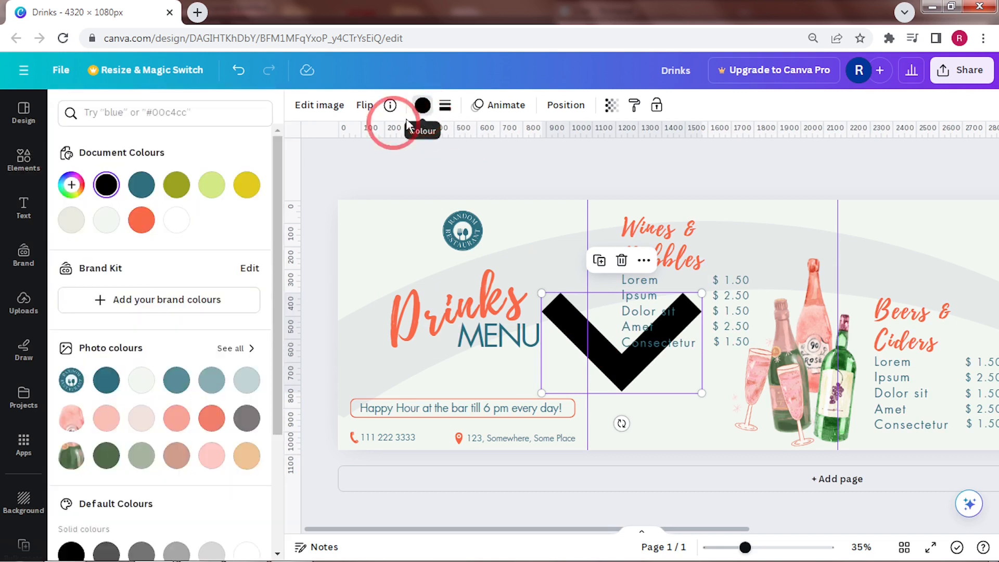
click(140, 223)
click(612, 105)
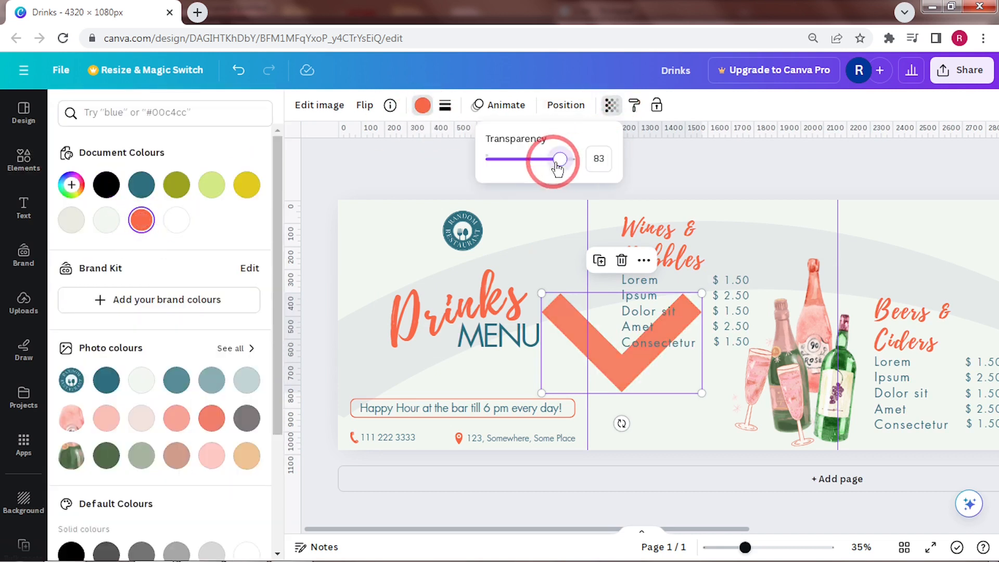
Rotate the chevron to -90°, shrink it to about 110 × 68.6 px and place it beside MENU on the cover
drag(619, 424, 675, 344)
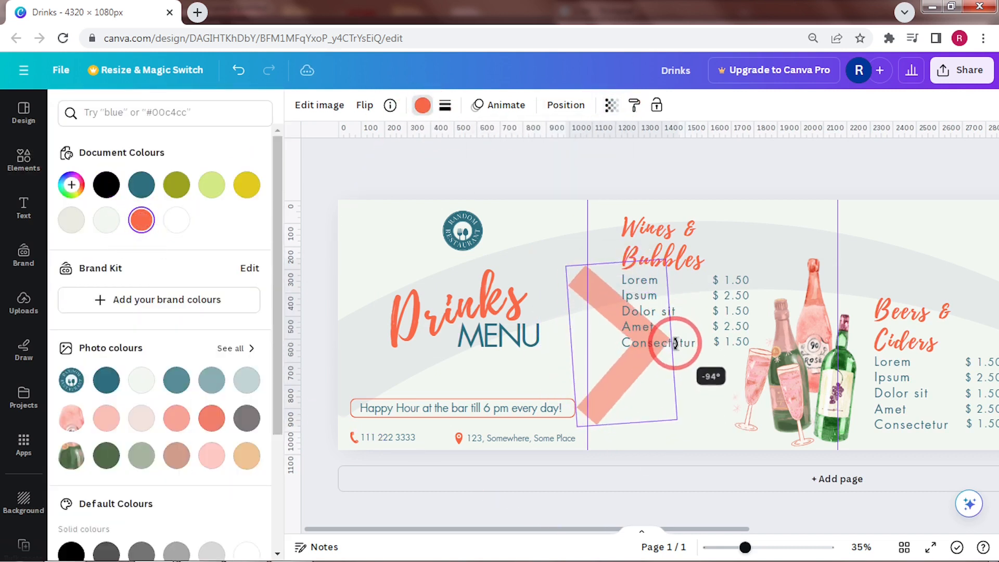
drag(678, 414, 574, 298)
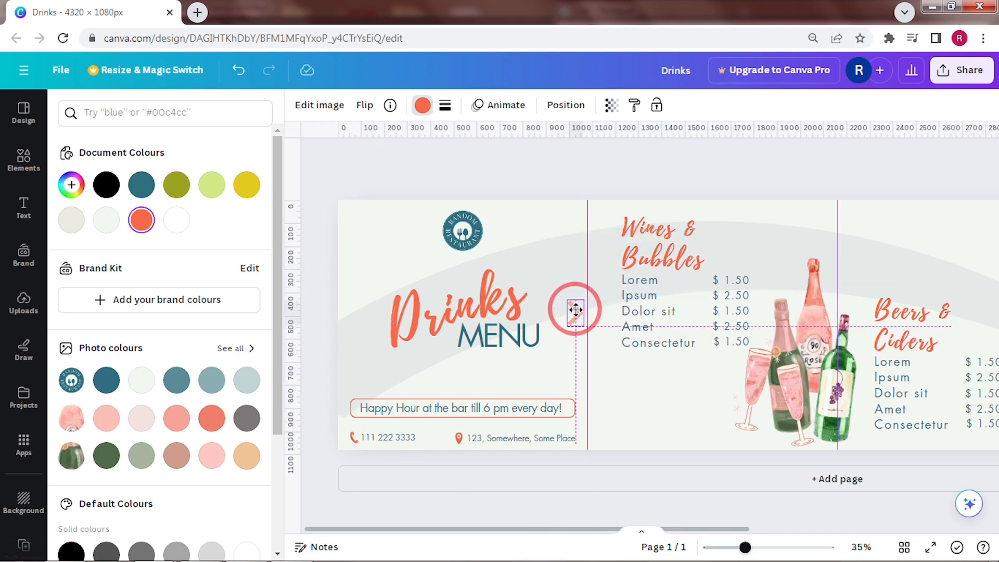
click(559, 107)
click(52, 111)
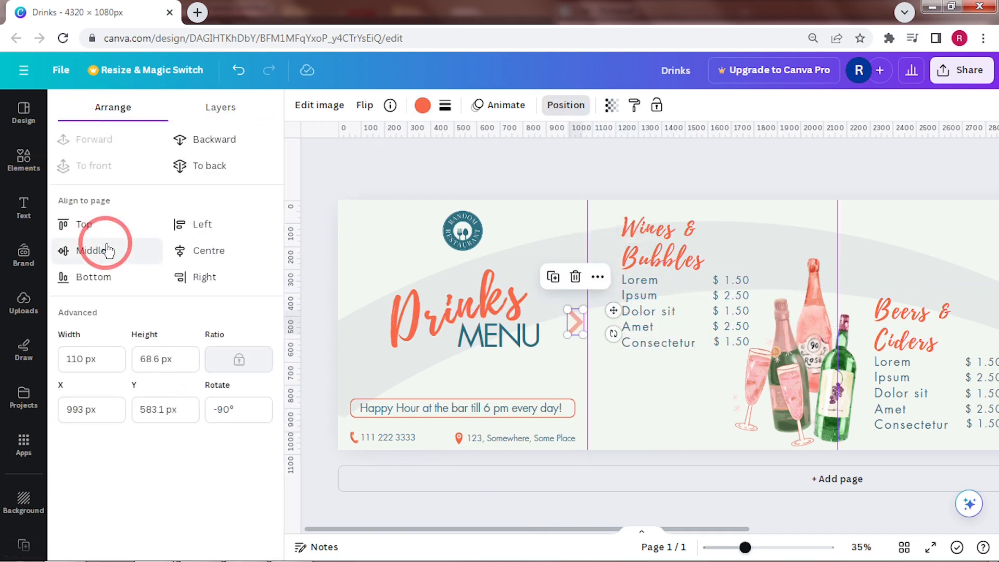
Duplicate the small chevron and set the two copies side by side as a double swipe arrow beside MENU
drag(745, 548, 781, 548)
drag(564, 536, 463, 535)
click(660, 239)
drag(687, 312, 654, 305)
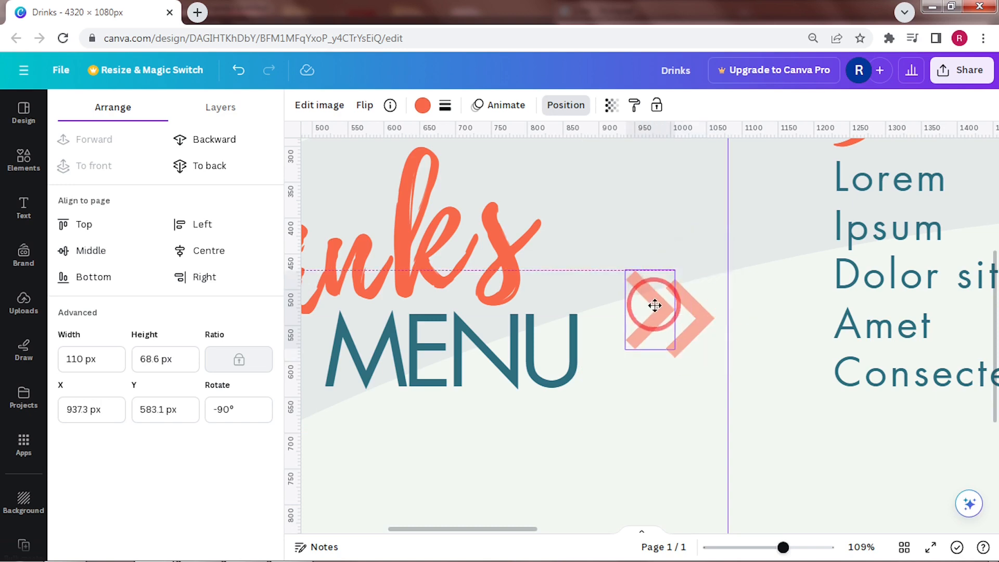
click(663, 440)
Select the Cocktails heading together with its price list and nudge the block slightly to the left
drag(783, 547, 903, 530)
click(687, 437)
drag(972, 356, 864, 360)
drag(981, 312, 830, 241)
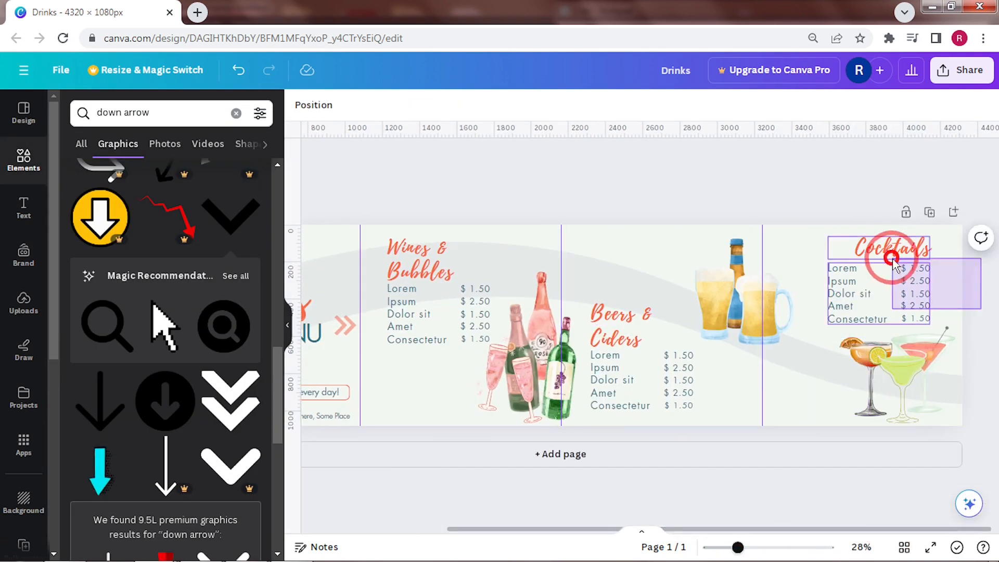
click(625, 177)
Search the element graphics for "wine glasses"
drag(719, 529, 588, 531)
click(236, 113)
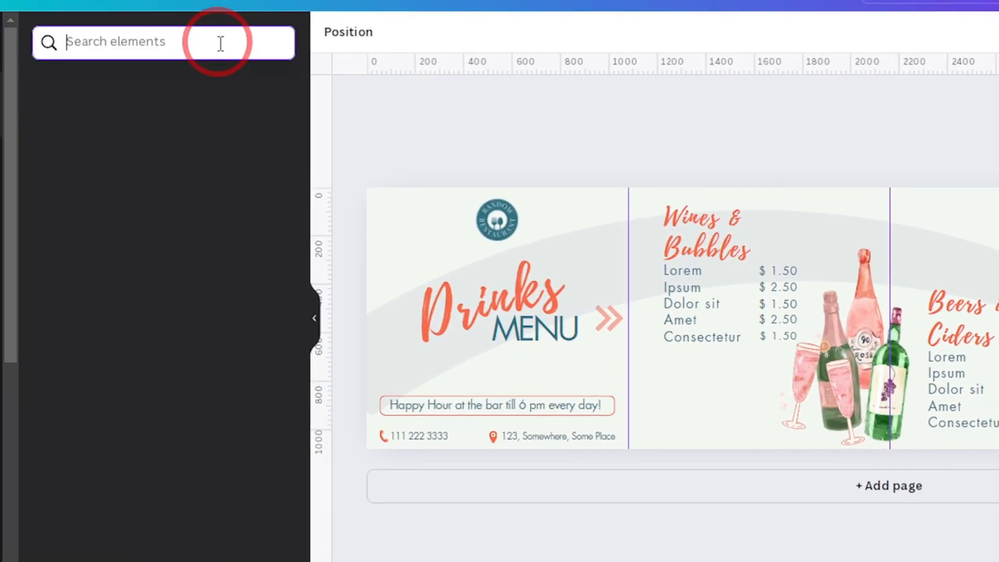
click(175, 113)
text(wine gk)
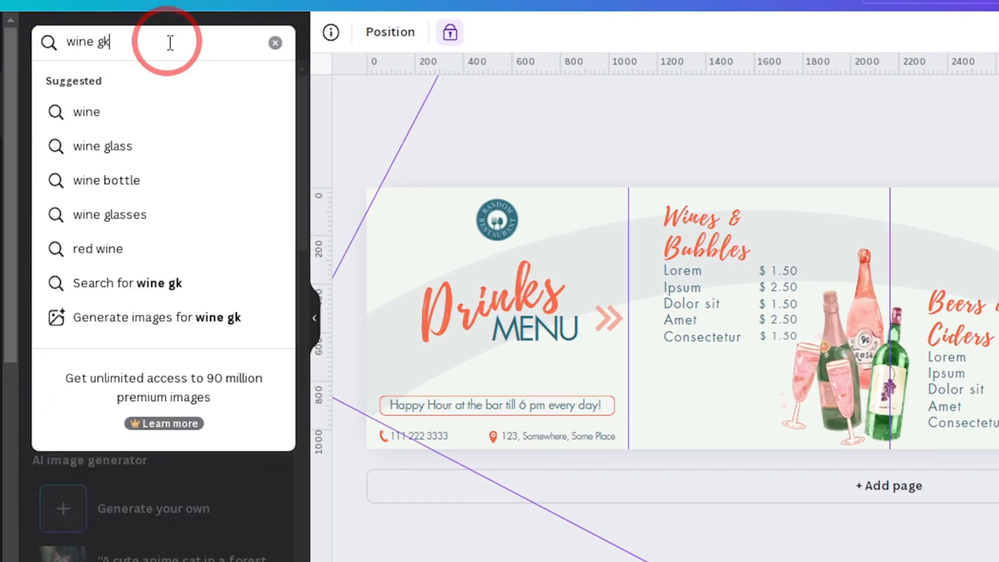
key(BackSpace)
text(l)
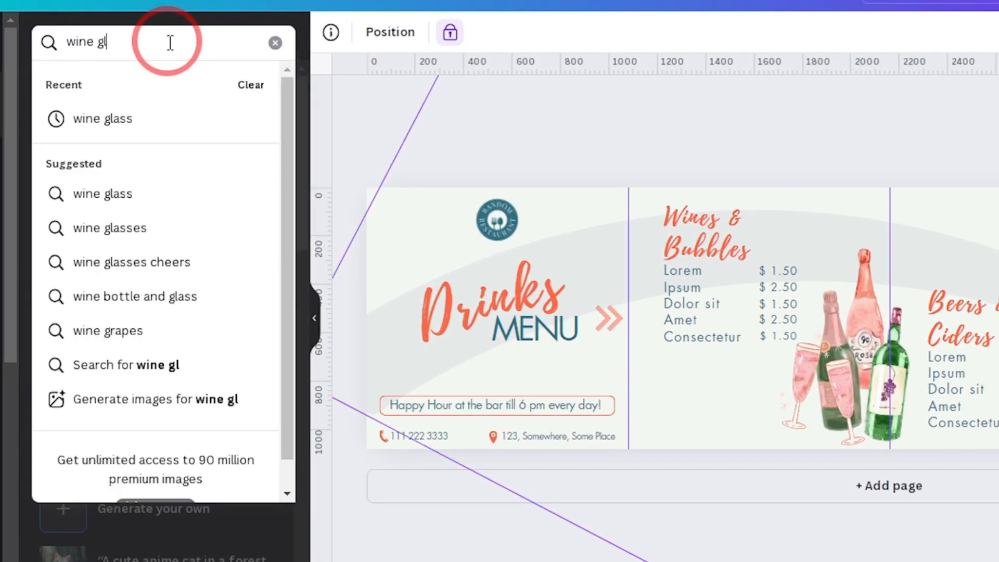
text(asses)
key(Return)
click(262, 125)
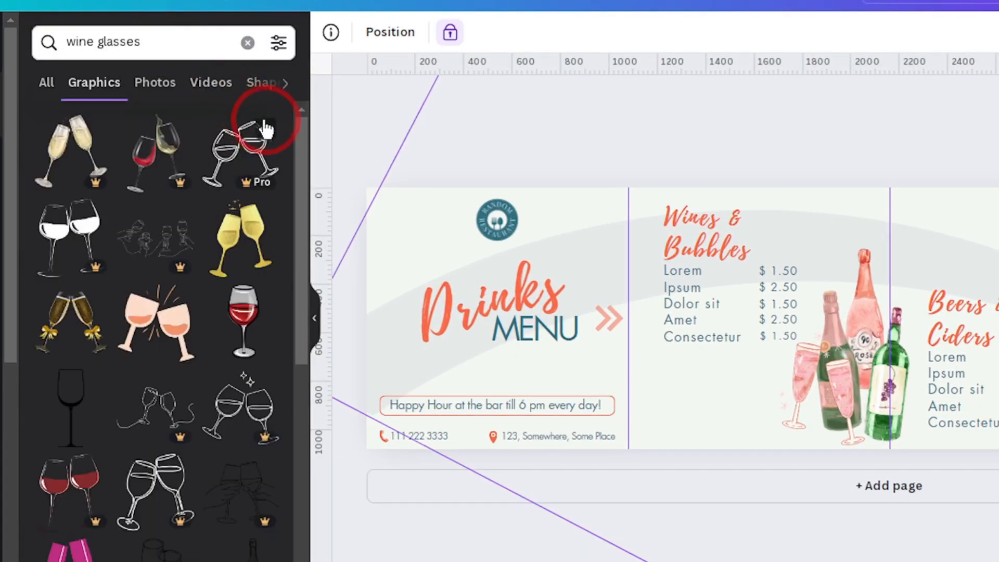
Add the black outline sketch of assorted wine glasses, enlarge it and place it over the border between the cover and Wines & Bubbles
drag(302, 131, 302, 226)
click(151, 382)
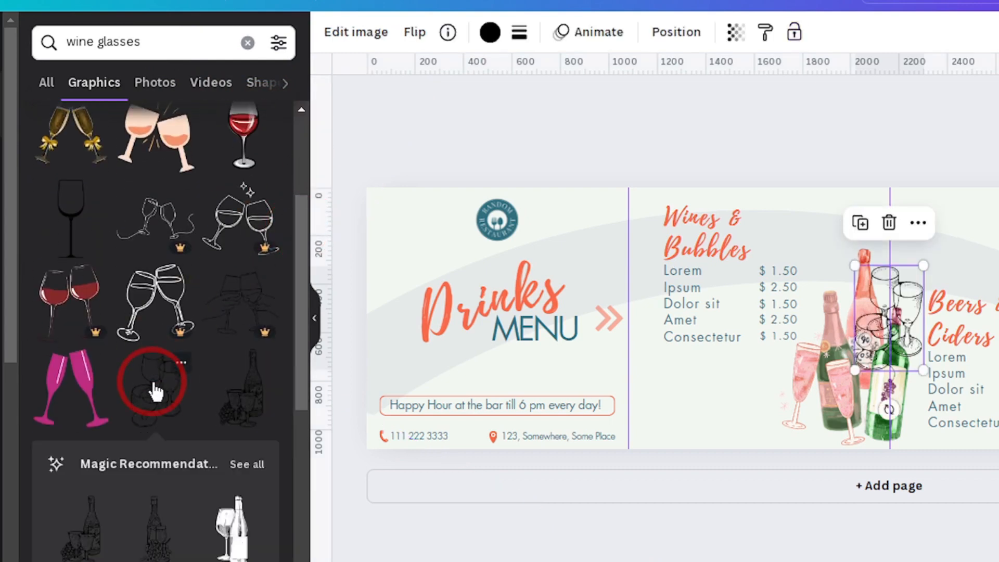
drag(855, 266, 808, 193)
drag(901, 316, 654, 383)
drag(676, 256, 688, 242)
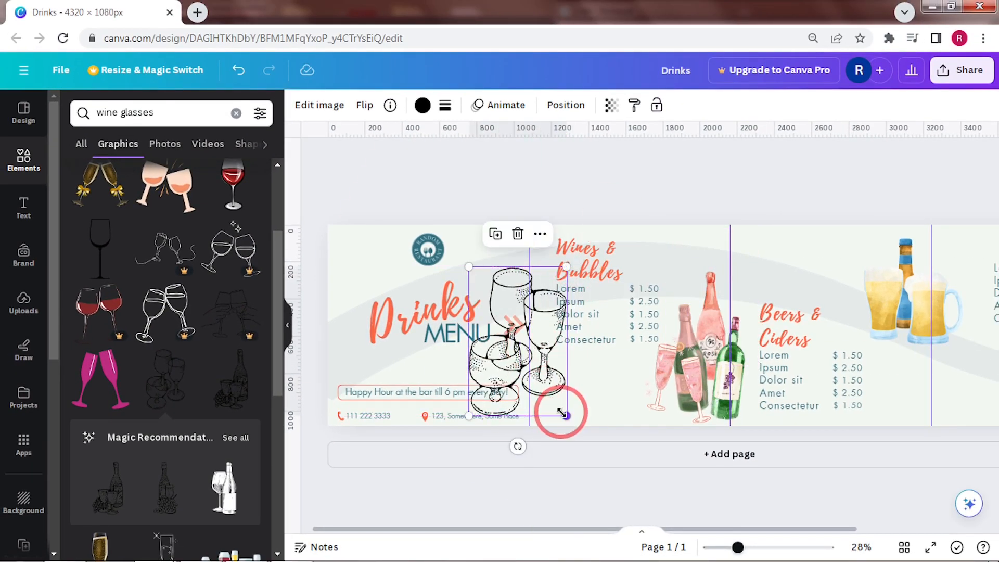
drag(562, 413, 553, 397)
drag(516, 352, 522, 373)
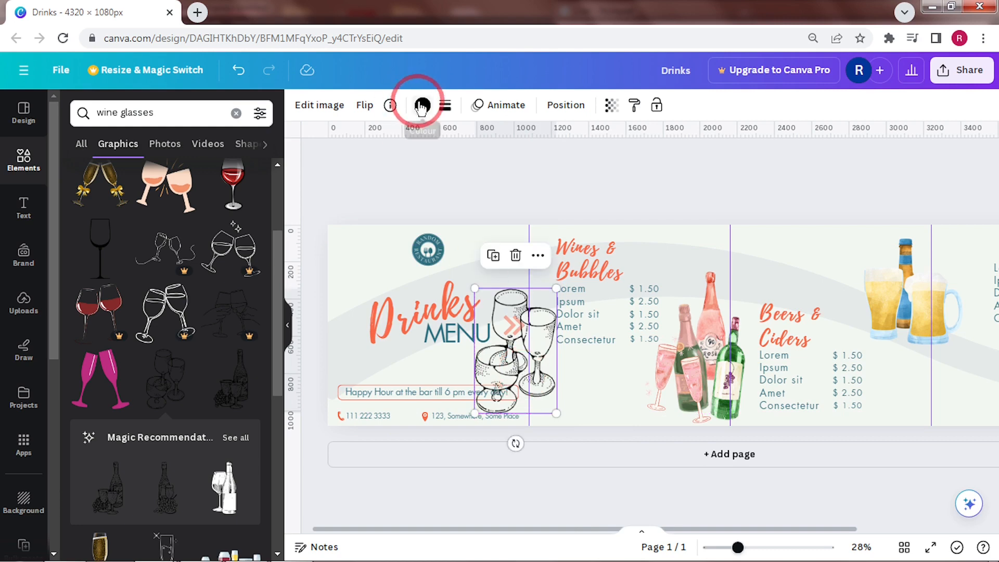
Recolour the wine glasses sketch in the menu's teal and make it mostly transparent
click(420, 105)
click(142, 185)
click(611, 105)
drag(574, 159, 506, 159)
Enlarge the faded wine glasses sketch slightly and shift it so it fills the cover's lower area around the swipe arrow
drag(474, 288, 452, 262)
drag(544, 397, 540, 405)
click(594, 402)
click(338, 495)
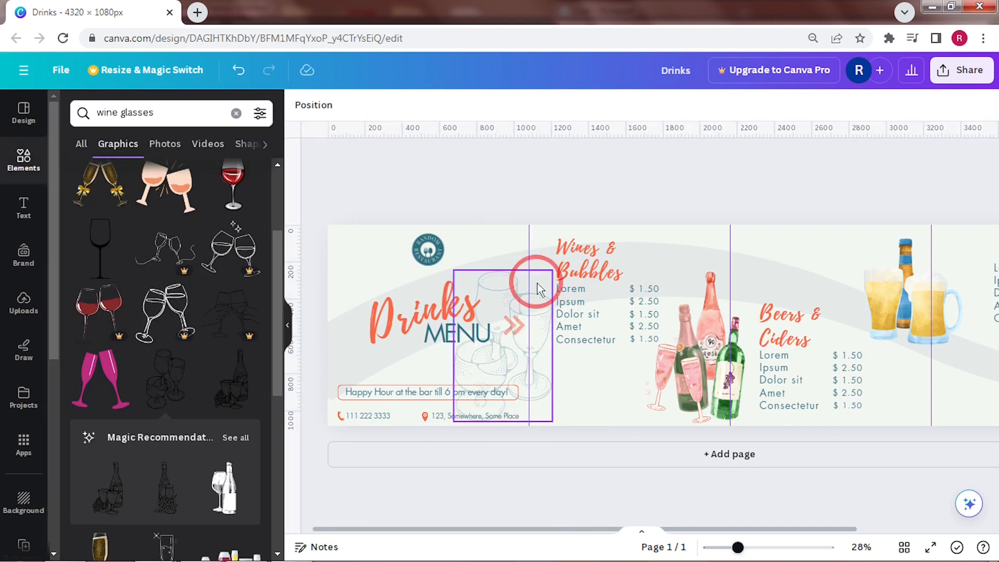
Search the element graphics for "beer barrel"
click(243, 115)
text(b)
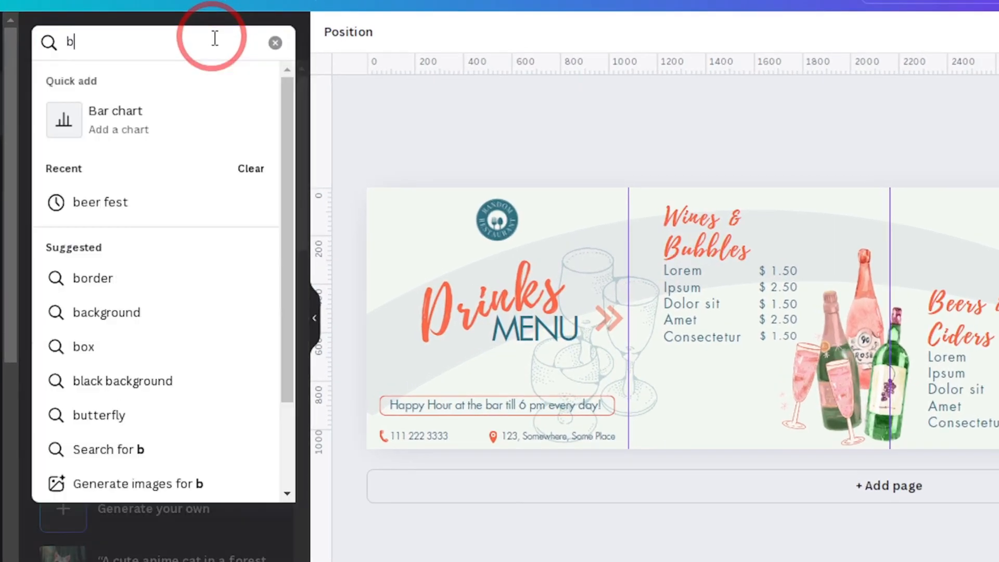
text(eer ba)
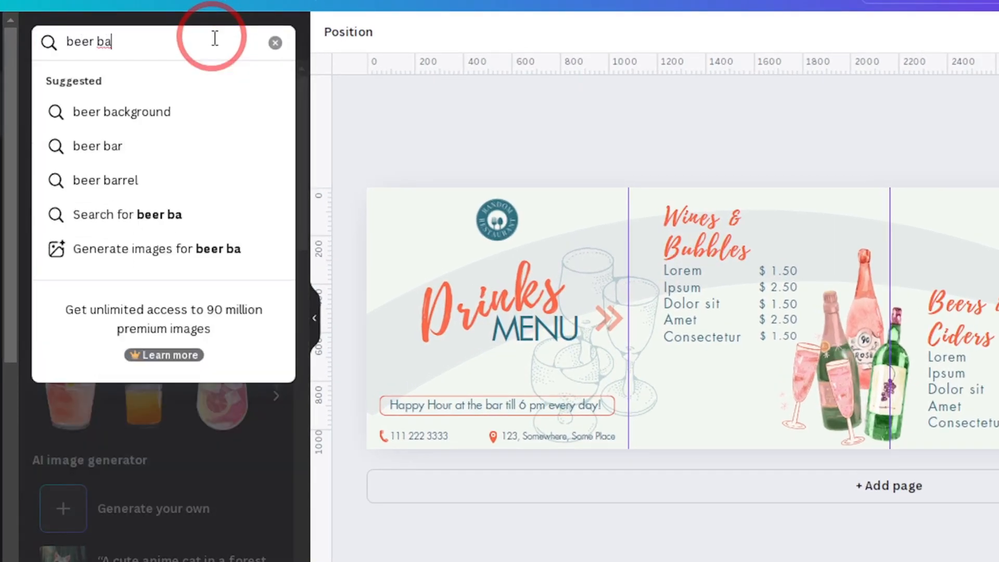
click(168, 178)
click(251, 170)
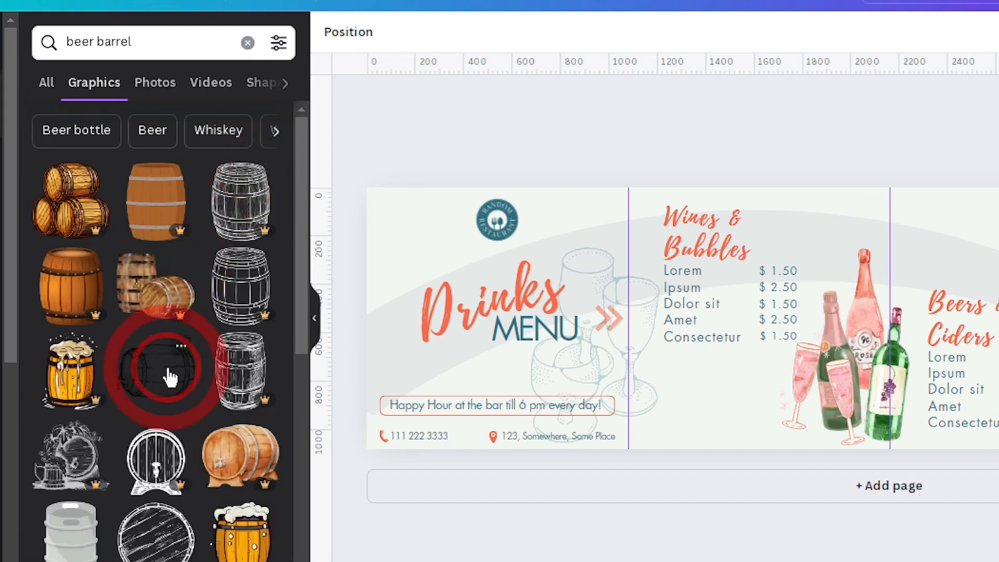
Add the black outline barrel lying on its side, flip it horizontally and place it at the page's upper edge above the bottles
click(169, 375)
click(415, 34)
click(433, 78)
drag(882, 334, 945, 228)
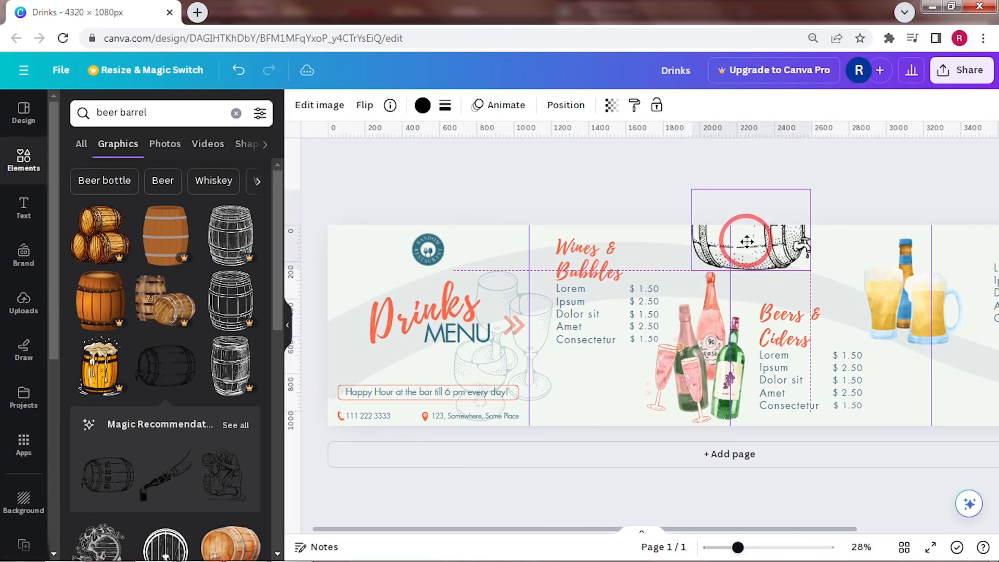
Recolour the barrel sketch in the menu's teal and make it mostly transparent
click(422, 106)
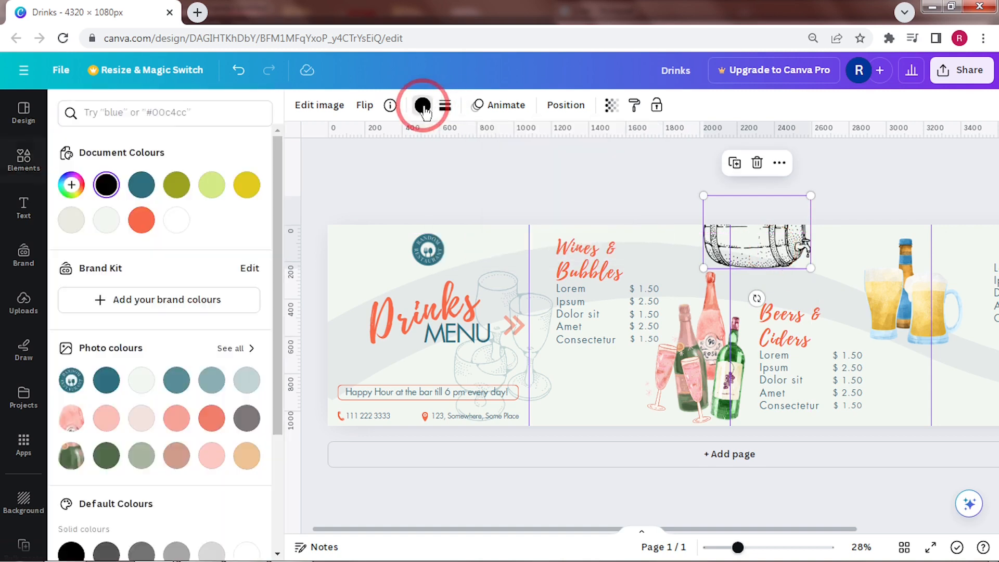
click(142, 184)
click(611, 106)
drag(522, 159, 516, 159)
Enlarge the barrel slightly and reposition it across the second and third sections, cropped by the page's upper edge
drag(810, 267, 832, 274)
drag(760, 248, 756, 236)
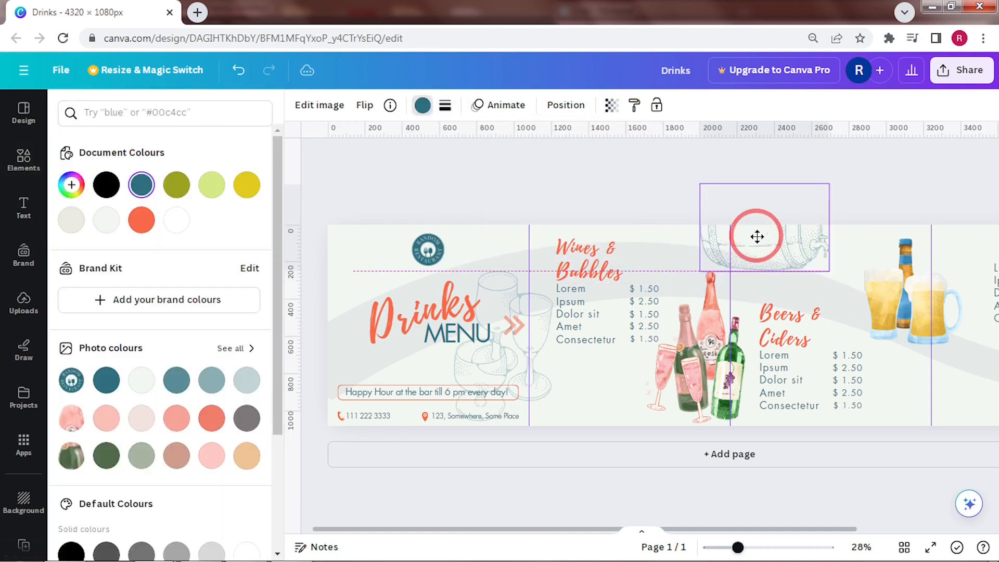
click(893, 182)
click(536, 387)
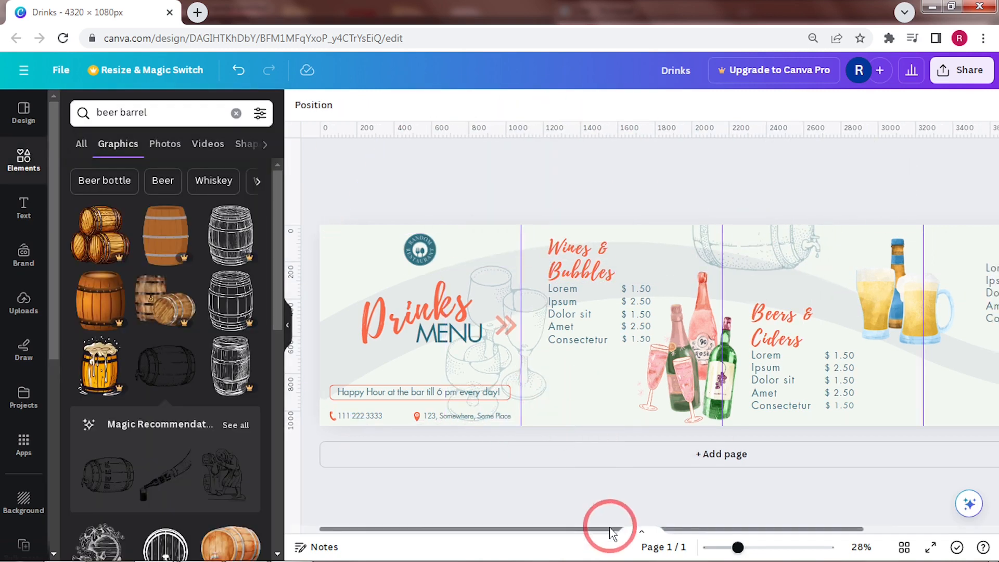
Nudge the barrel slightly up and the pink rosé bottle slightly down to separate them
drag(608, 528, 696, 535)
click(650, 250)
click(591, 290)
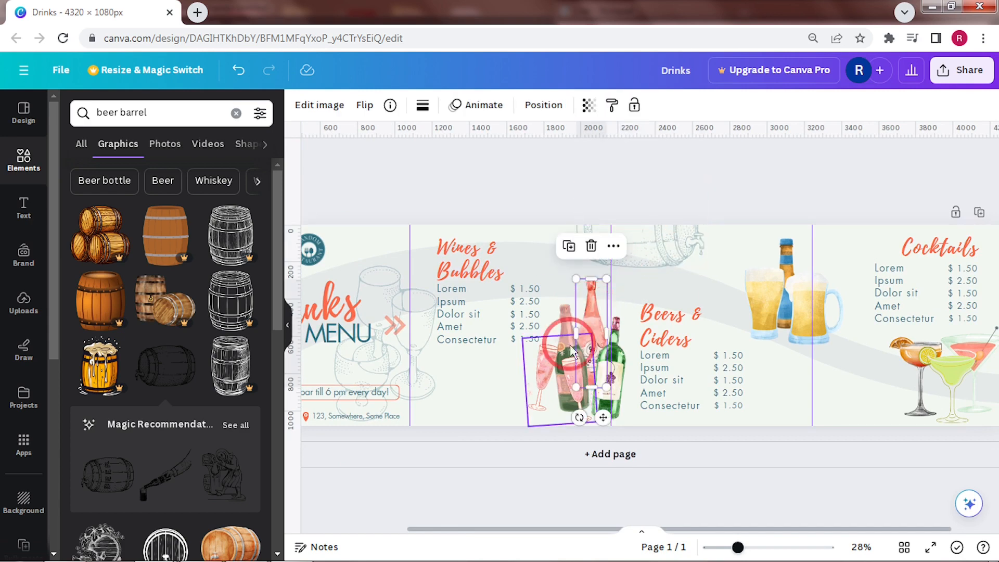
click(557, 323)
click(831, 438)
Search the element graphics for "cocktail shaker" and place the splashing open-shaker outline beside the cocktail glasses in the last section
click(236, 113)
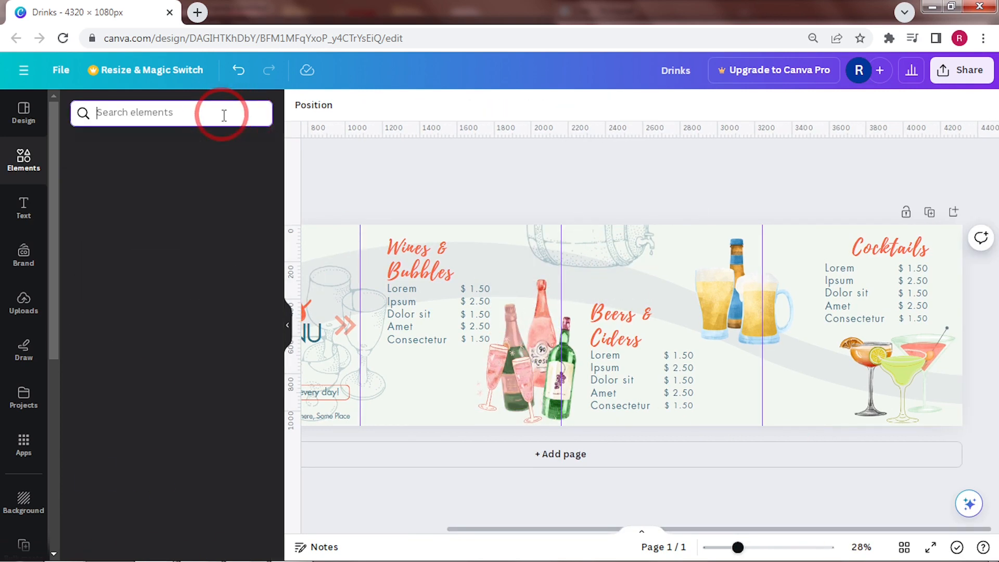
text(cocktail )
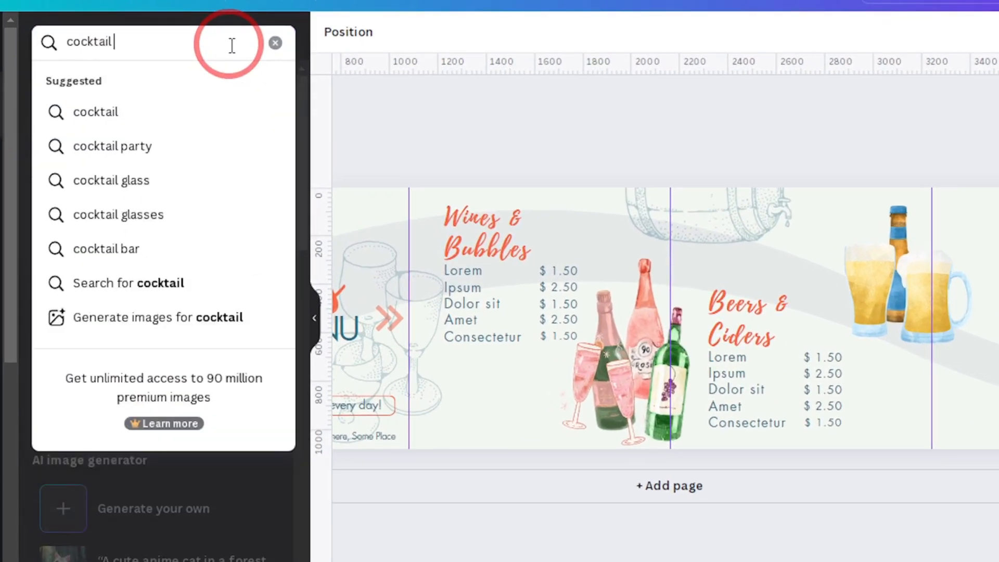
text(shaker)
key(Return)
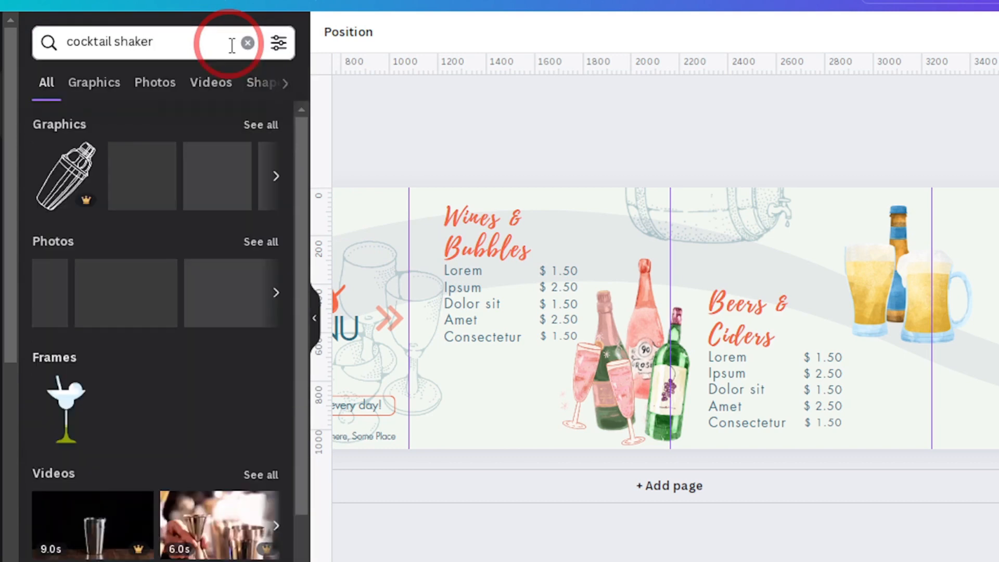
click(264, 128)
click(246, 245)
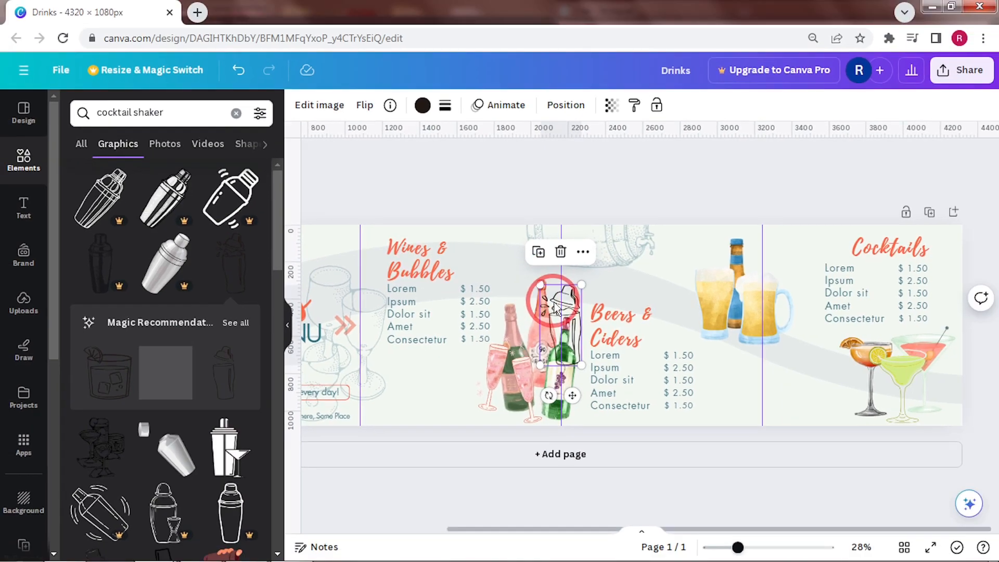
drag(572, 316, 821, 372)
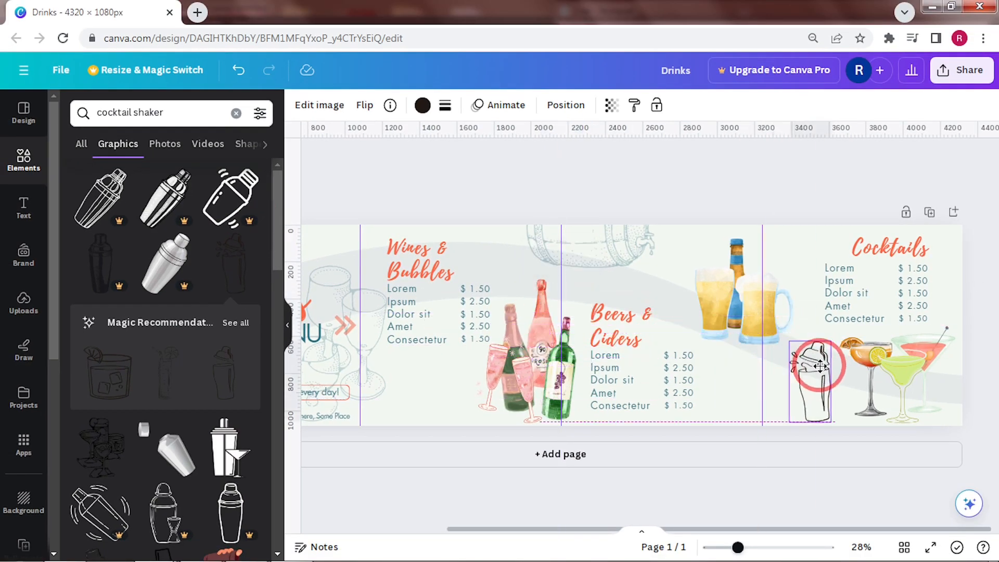
Add the black sketch of a shaker with cocktail glasses, enlarge it and move it to the cover's upper-left corner
click(97, 456)
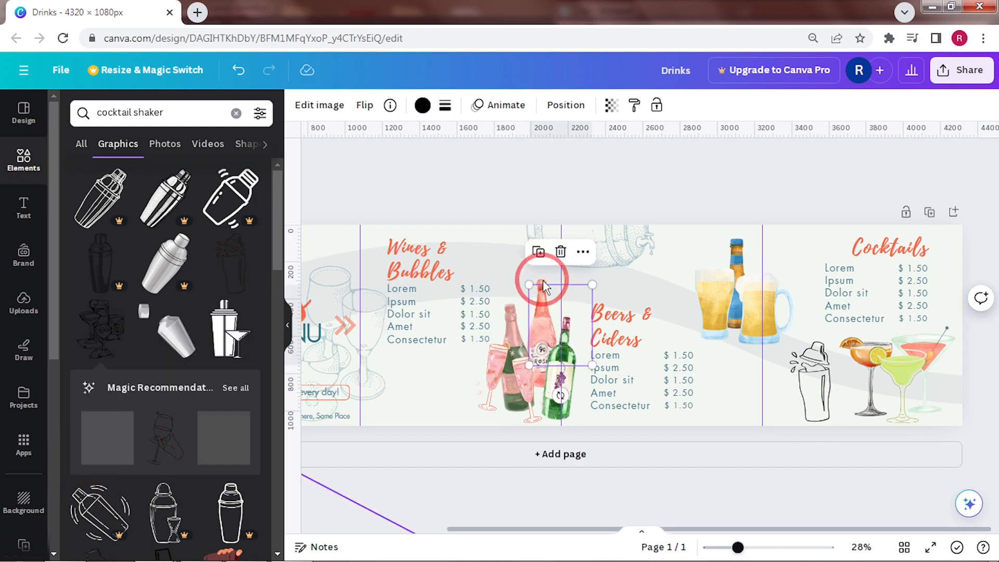
drag(529, 284, 482, 225)
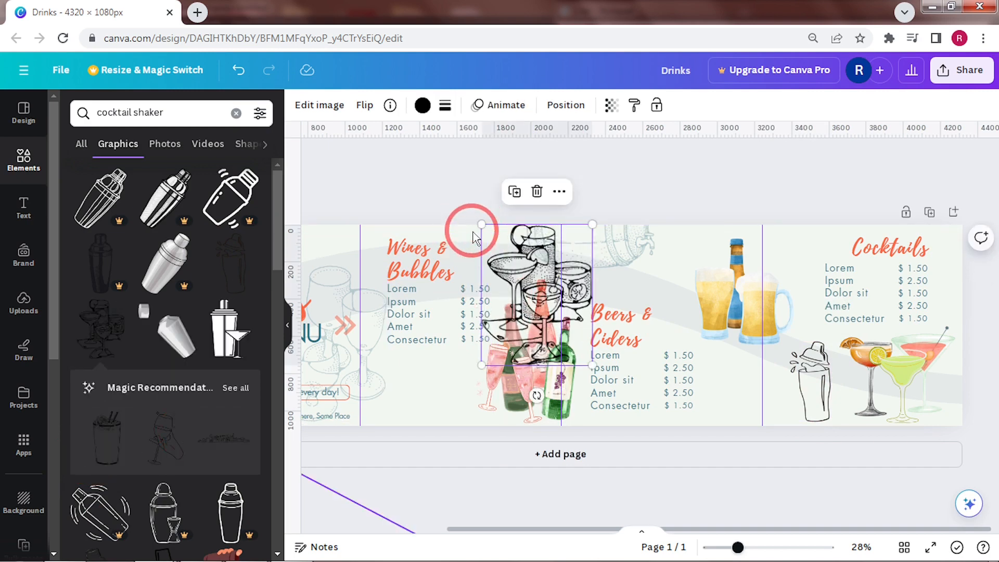
click(287, 325)
mouse_move(512, 291)
mouse_down()
mouse_move(145, 278)
mouse_move(164, 290)
mouse_move(159, 297)
mouse_up()
Recolour the cover's cocktail sketch in the menu's teal and make it mostly transparent
click(185, 105)
click(177, 185)
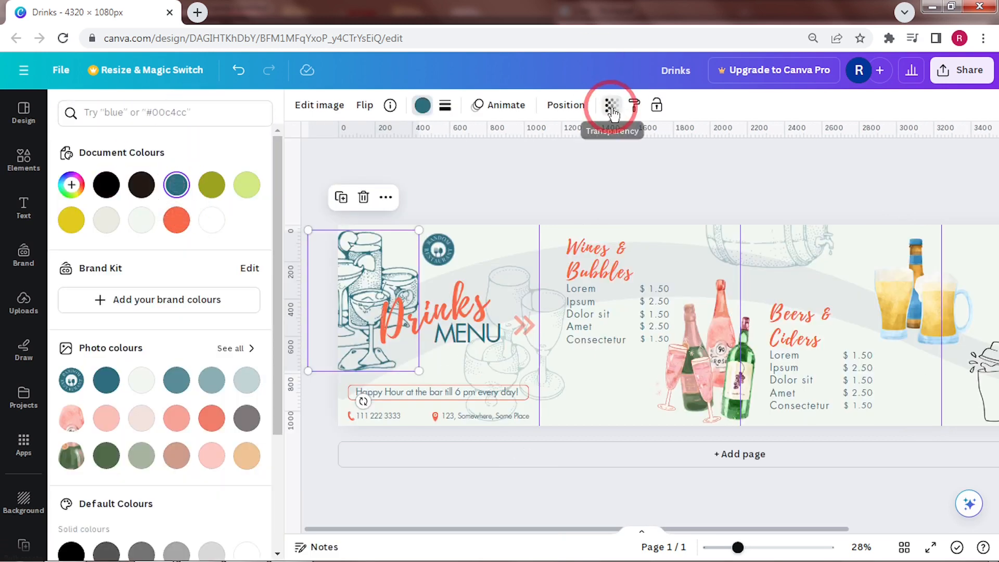
click(612, 105)
drag(574, 158, 501, 156)
Shift the wine glasses sketch down and right across the cover border, and move the cocktail sketch slightly inward from the page's left edge
drag(544, 355, 576, 389)
drag(586, 428, 374, 250)
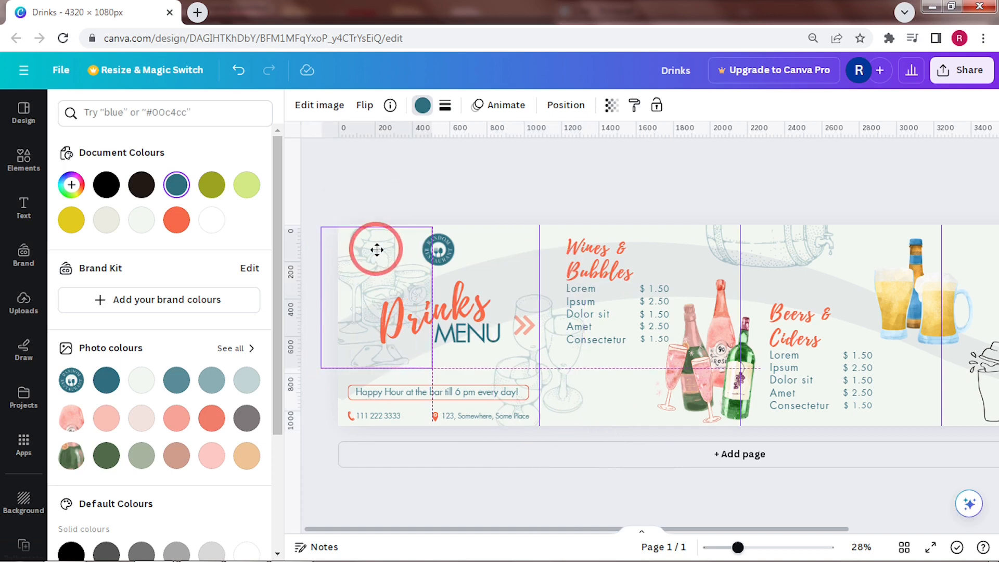
click(465, 182)
Recolour the open-shaker outline in the last section in the menu's teal and reduce its opacity
click(795, 384)
click(186, 104)
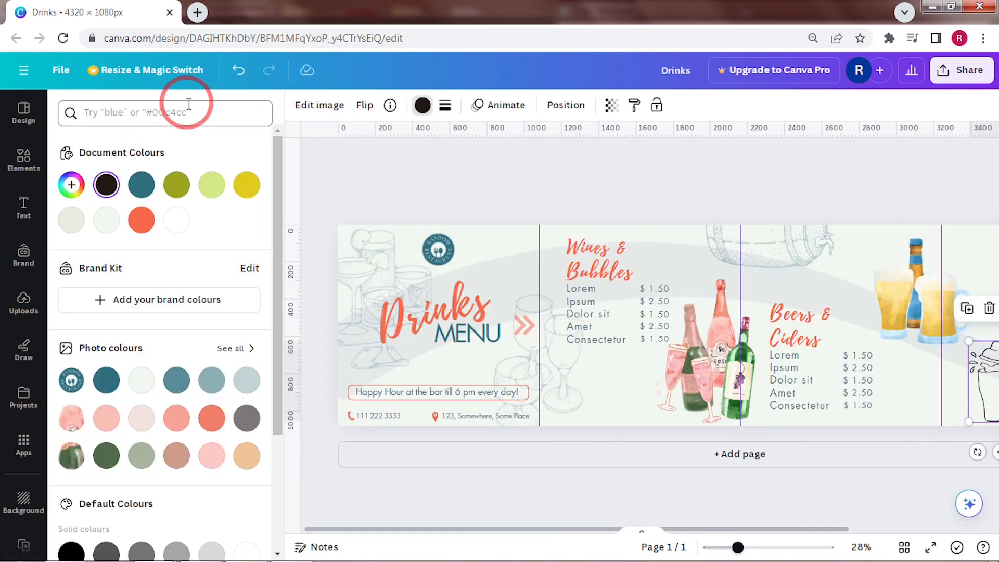
click(614, 110)
drag(768, 528, 912, 528)
click(616, 104)
drag(574, 159, 535, 161)
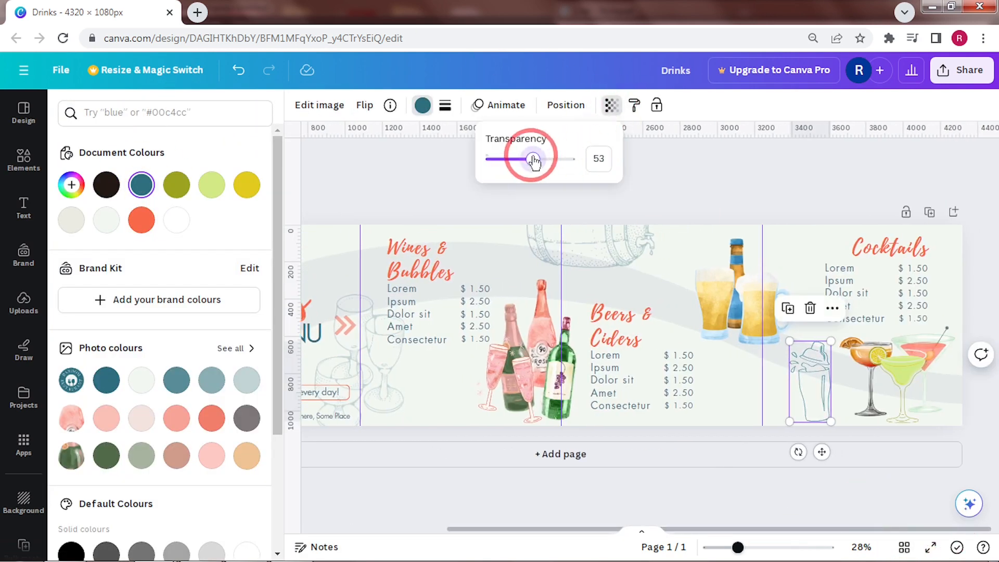
Tilt the shaker clockwise, shrink it slightly and place it across the last section border below the beers, with transparency 26
mouse_move(798, 451)
mouse_down()
mouse_move(769, 436)
mouse_move(813, 450)
mouse_up()
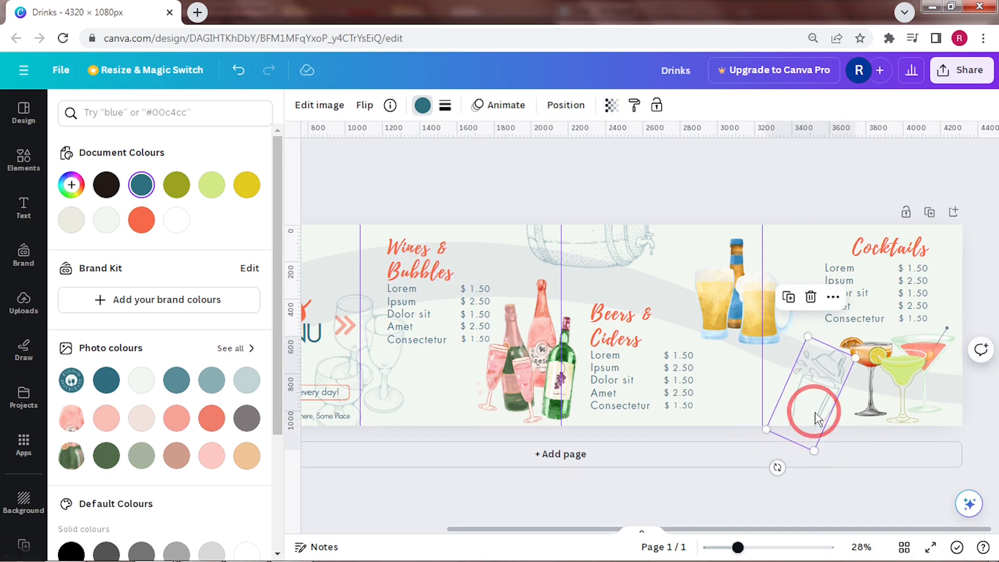
drag(813, 414, 765, 413)
drag(727, 467, 713, 458)
drag(754, 450, 756, 437)
drag(754, 397, 761, 390)
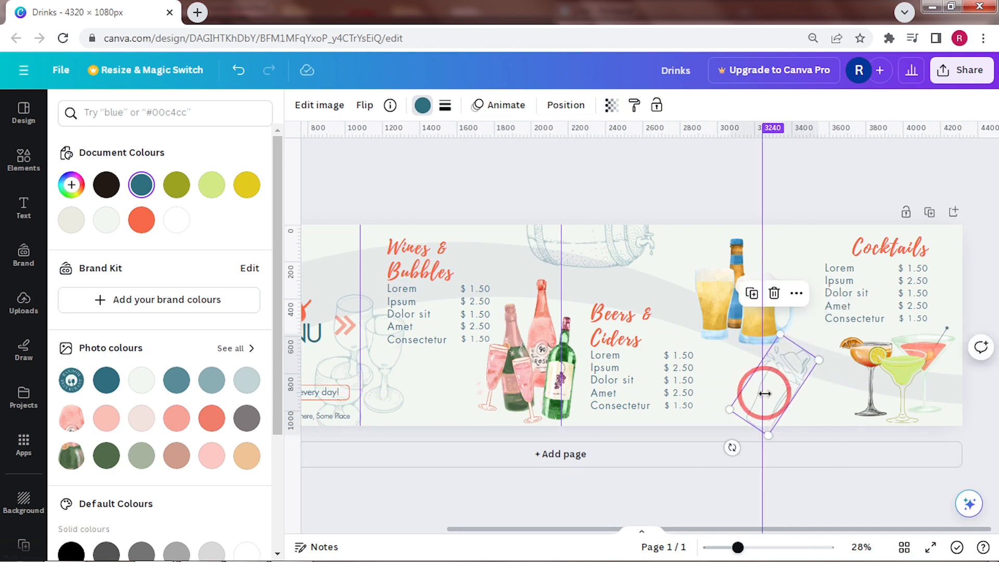
click(612, 109)
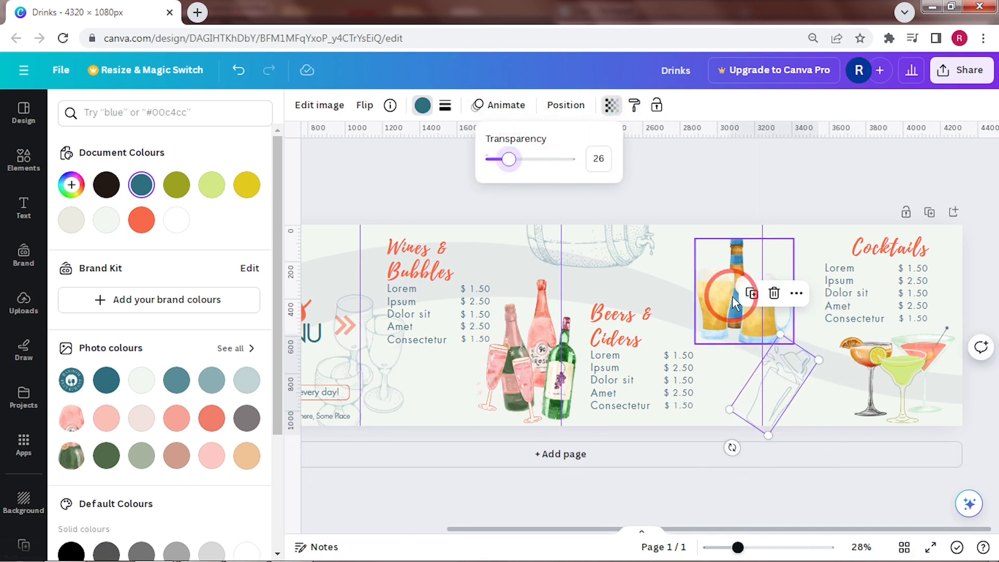
Move the beers illustration up and slightly left, enlarge it a little, and nudge the shaker sketch below it up and right
drag(734, 304, 726, 291)
drag(660, 334, 650, 341)
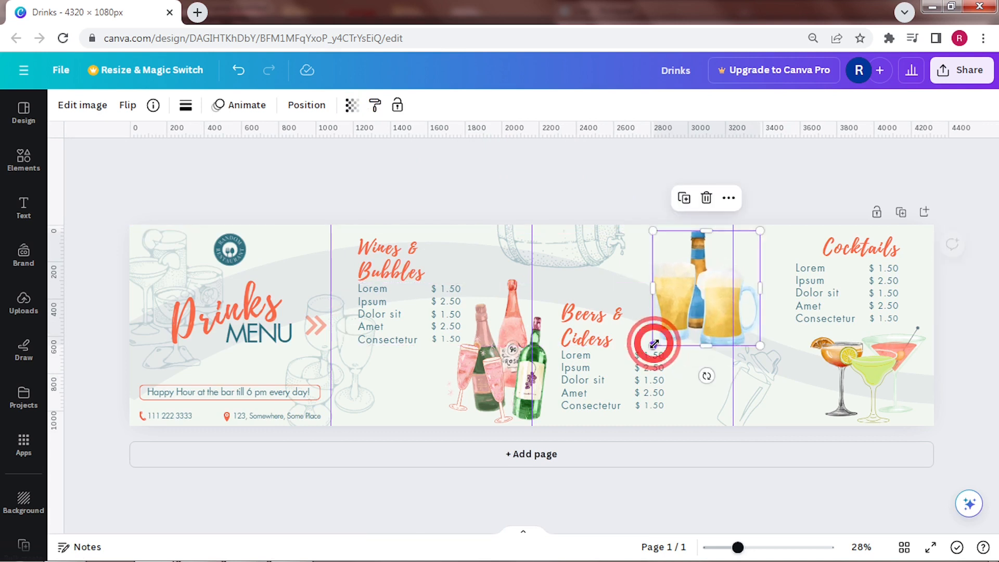
drag(755, 388, 759, 384)
click(954, 238)
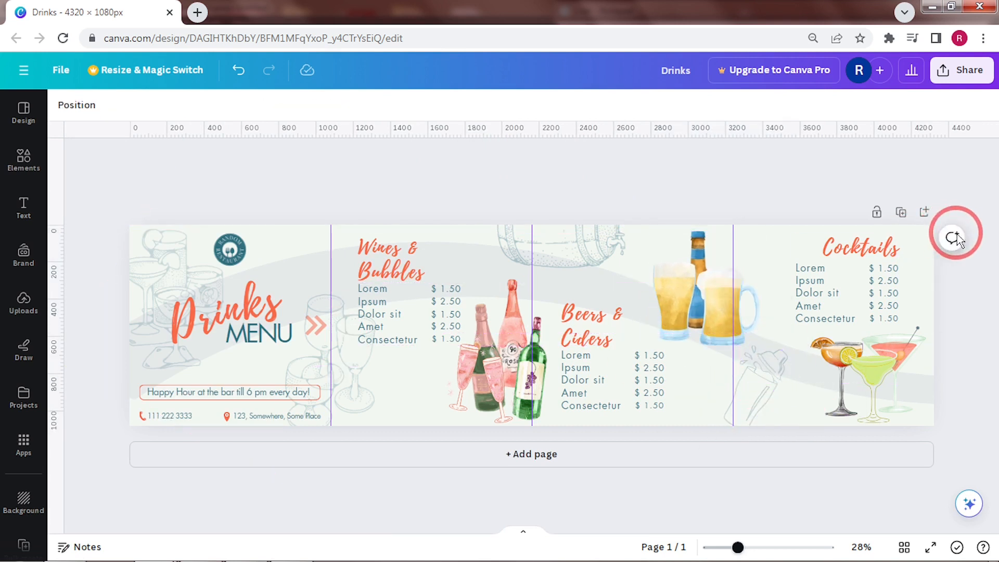
click(759, 367)
Download the drinks menu design as a PNG at 4,320 × 1,080 px
click(956, 71)
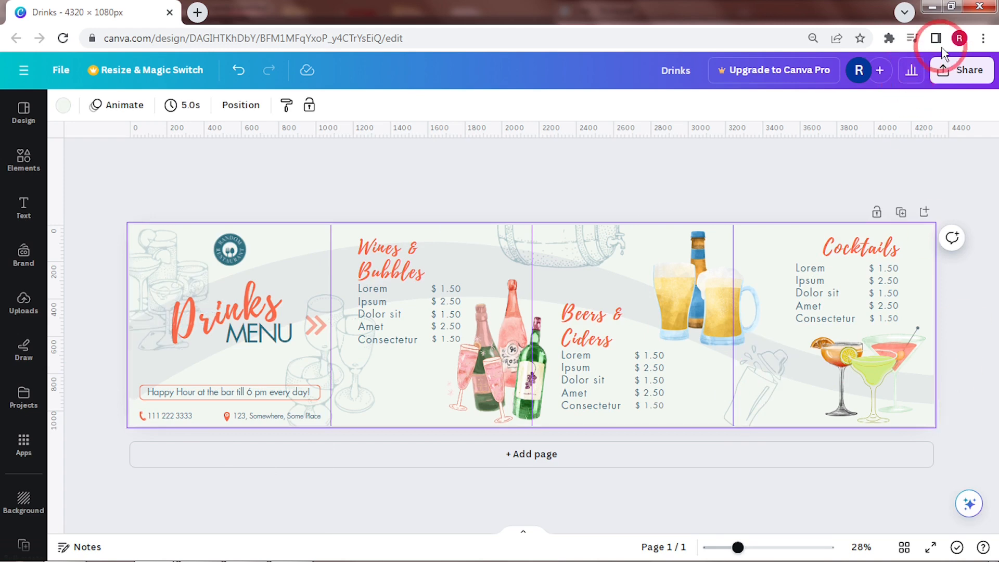
click(896, 408)
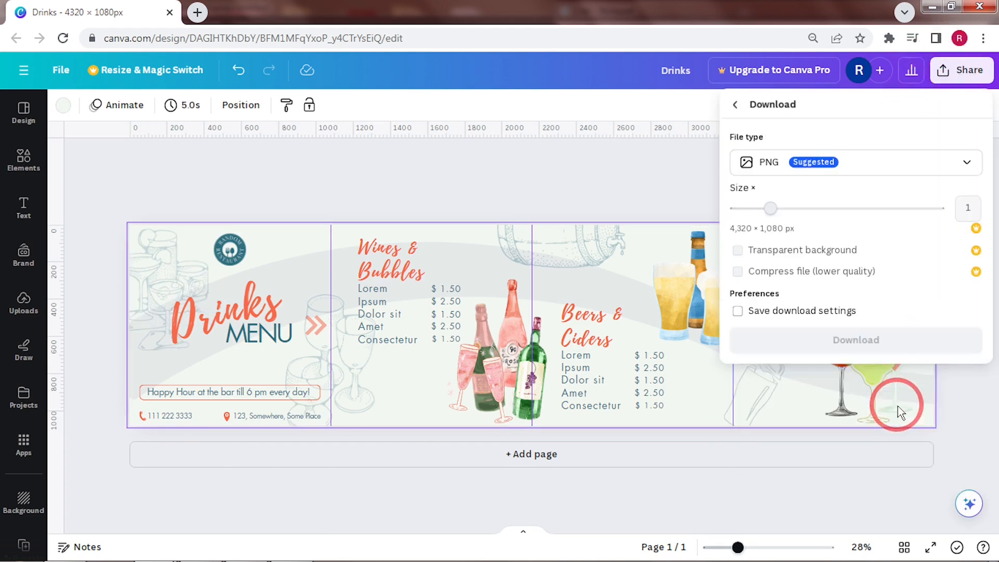
click(883, 352)
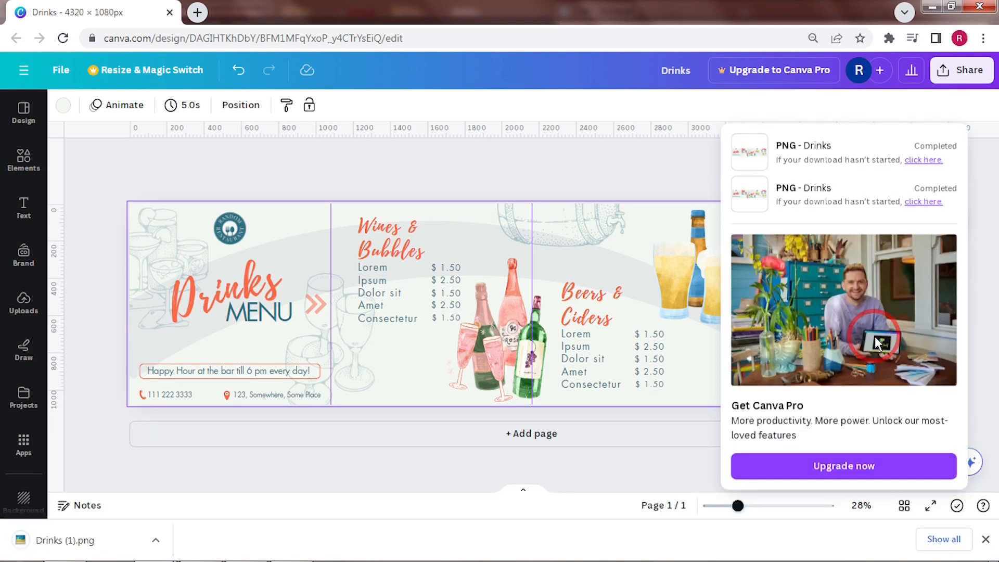
click(739, 462)
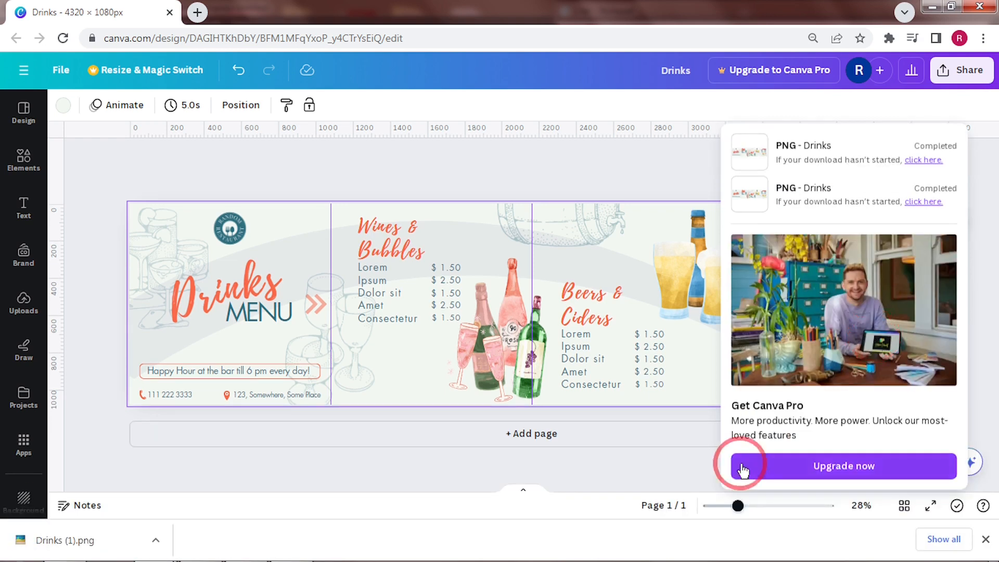
click(986, 539)
Open My Social Boutique's Instagram grid maker (mysocialboutique.co/instagram-grid-maker) in a new browser tab
click(197, 12)
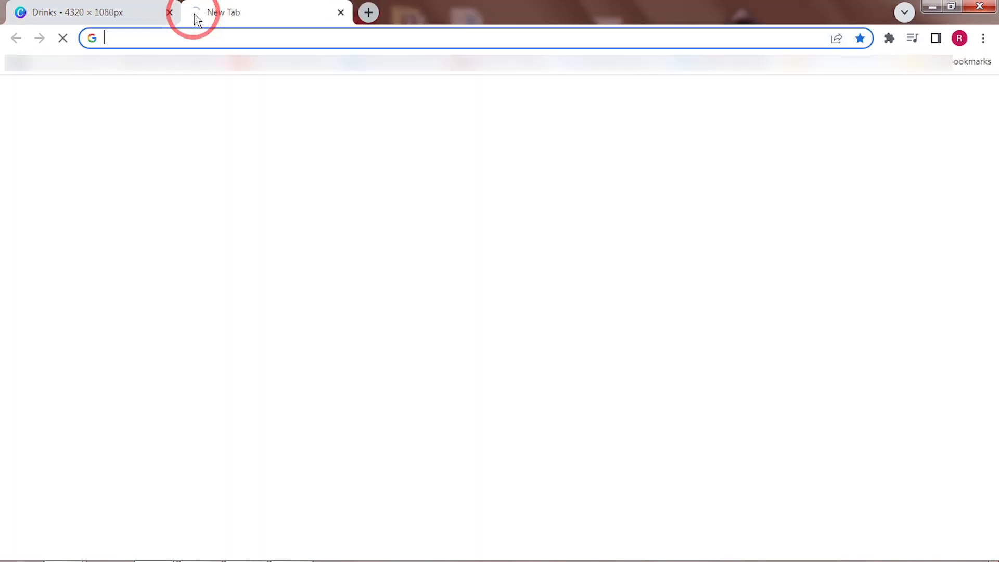
text(mys)
click(391, 334)
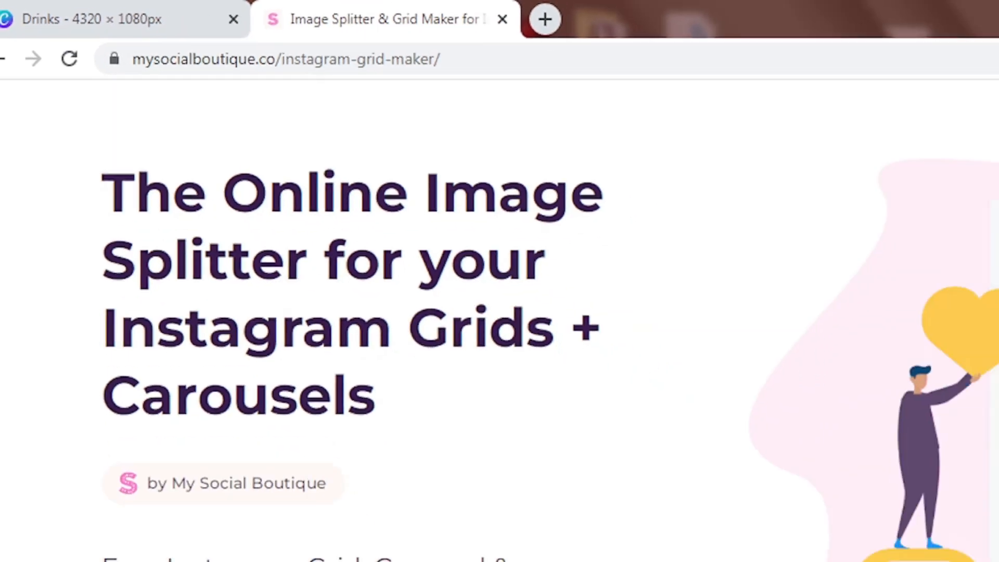
Upload the exported drinks menu image from its folder to the image splitter and split it into 4 columns with the Carousel cut
drag(992, 105, 991, 176)
mouse_move(175, 547)
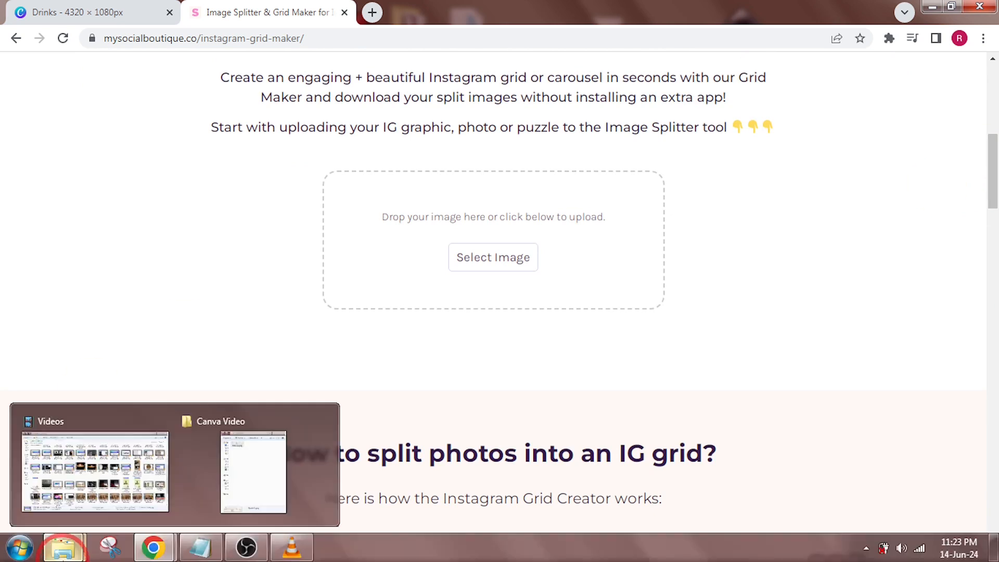
click(273, 471)
drag(576, 147, 436, 223)
click(474, 475)
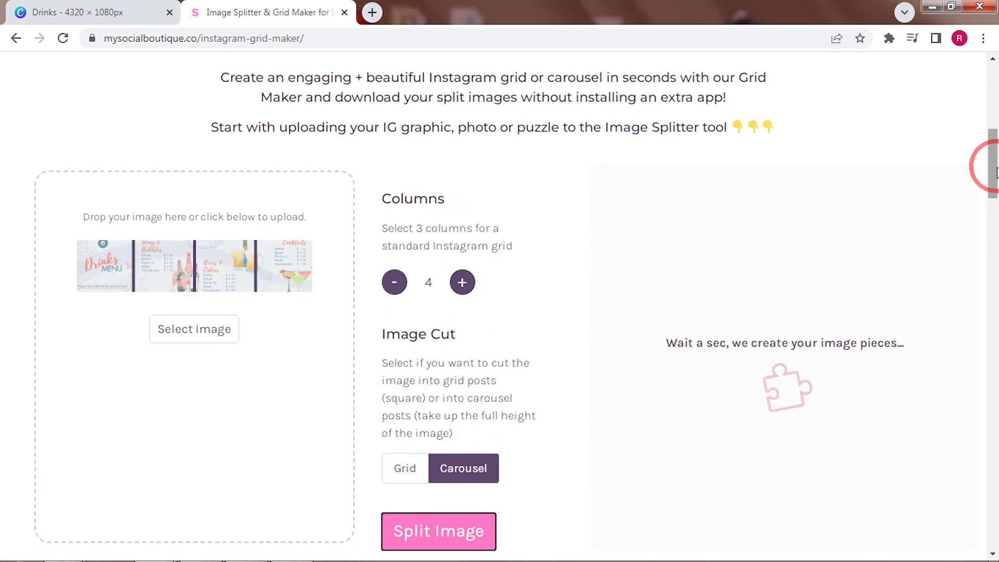
Download all four split carousel pieces of the drinks menu
drag(997, 174, 990, 185)
click(700, 331)
click(735, 325)
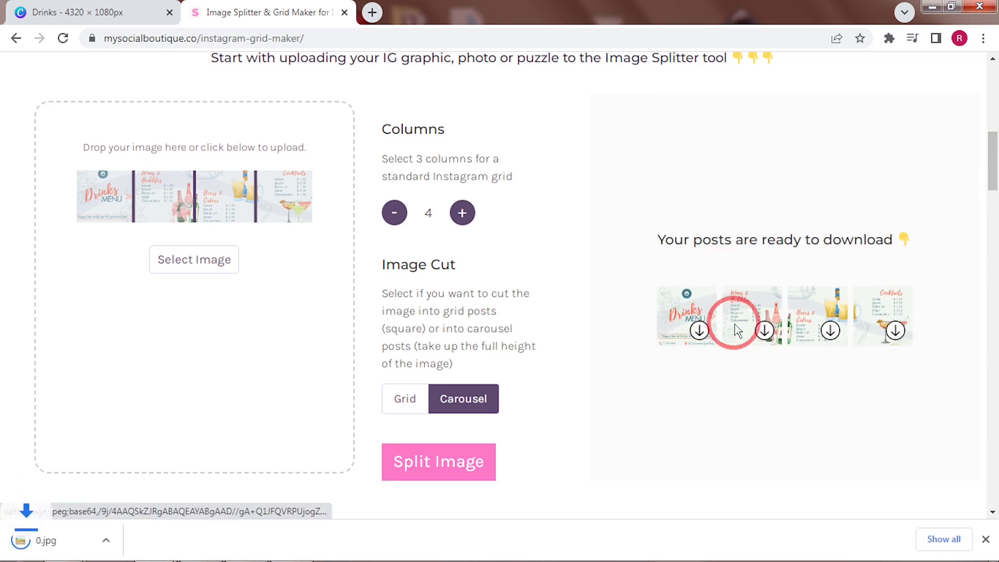
click(830, 331)
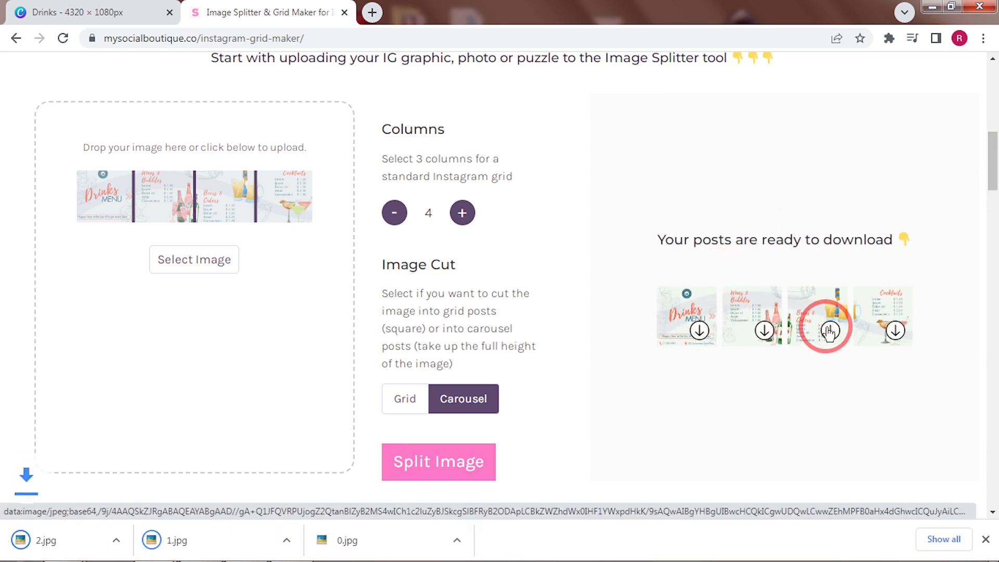
click(894, 331)
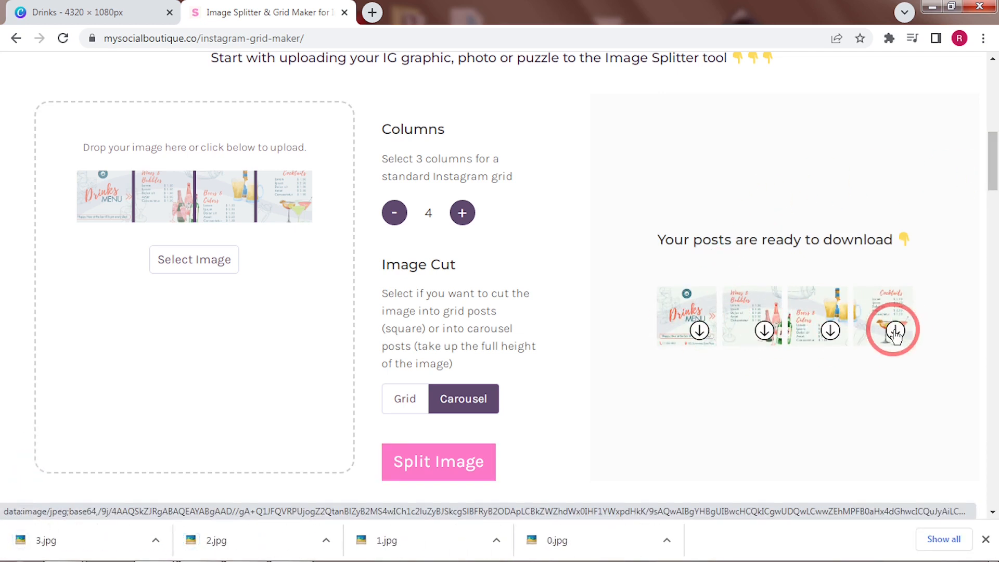
click(978, 542)
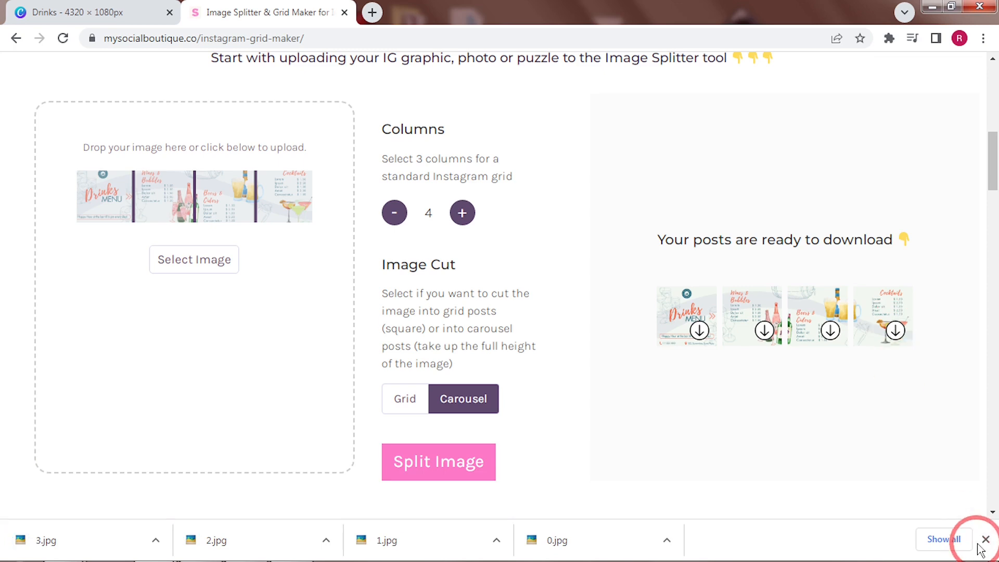